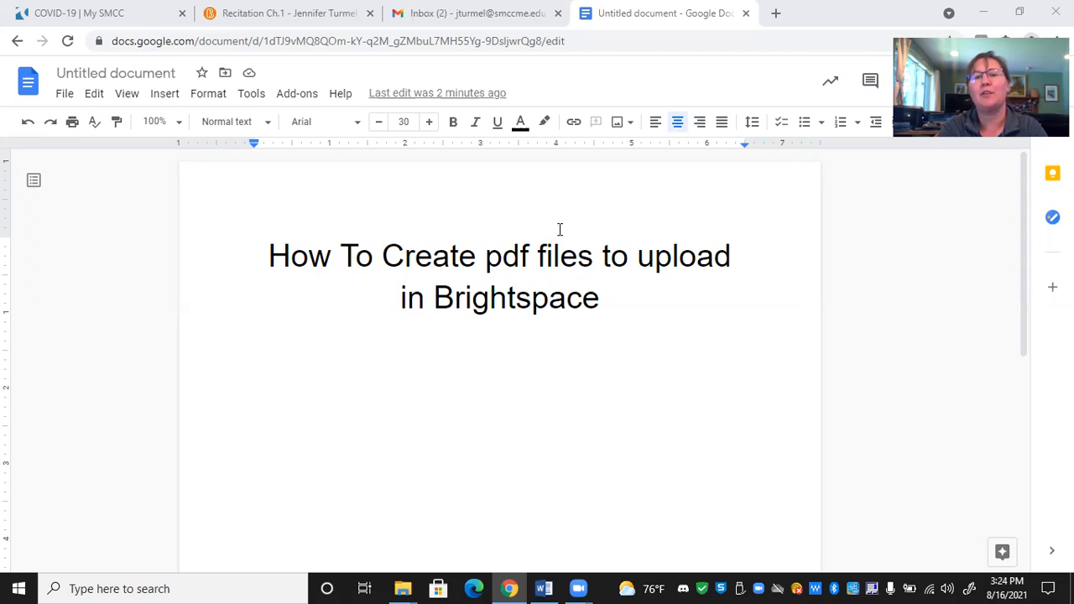
- Rename the untitled document as "Test 1"
{"action": "left_click", "coordinate": [162, 74]}
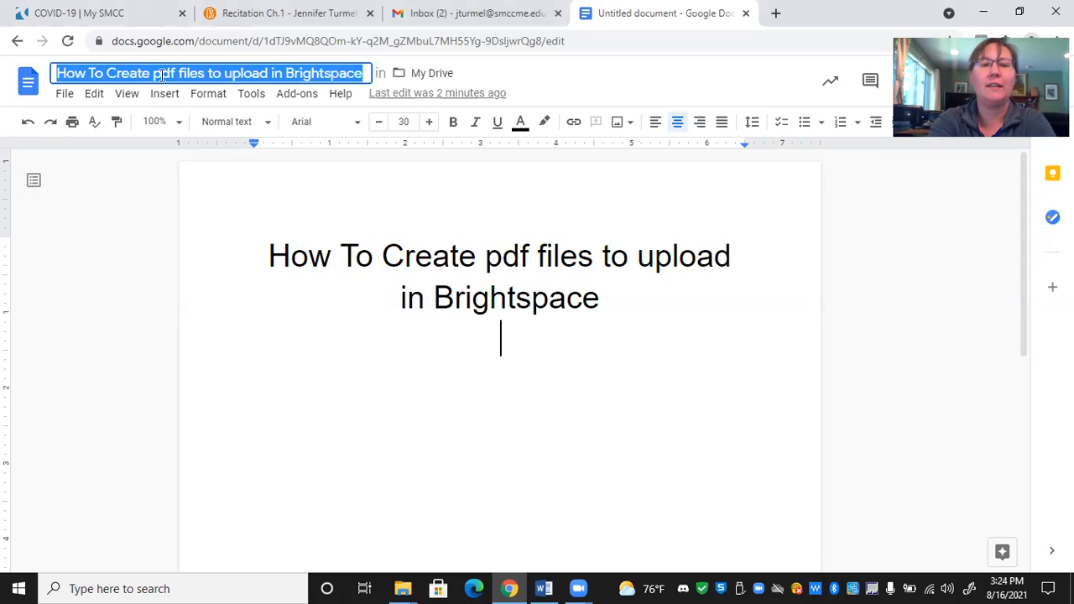
{"action": "type", "text": "Test 1"}
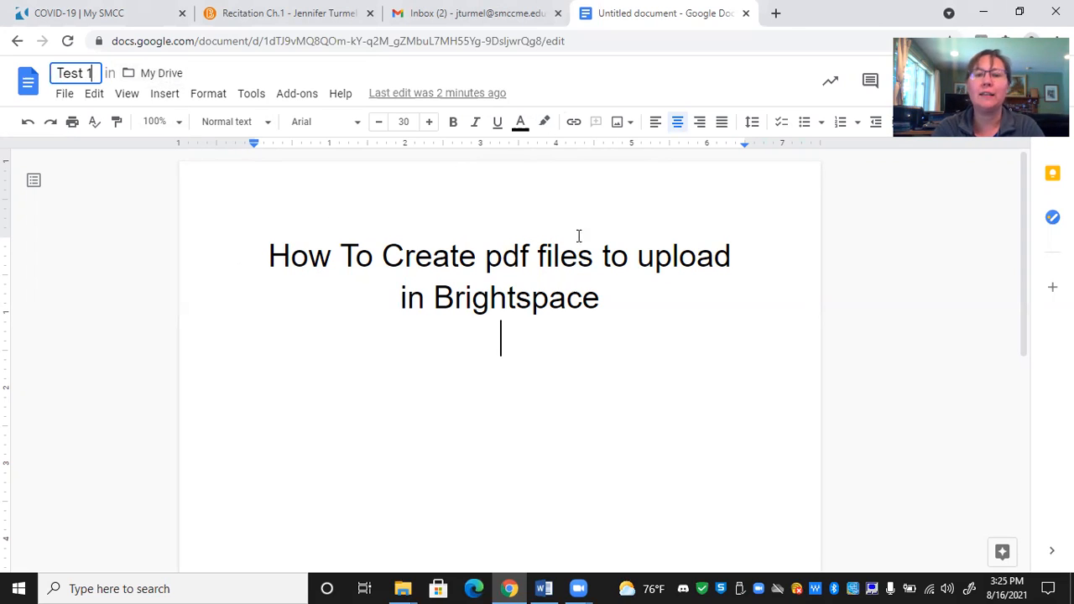
- Left-align the empty line below the document's heading and set its font size to 14
{"action": "left_click", "coordinate": [655, 125]}
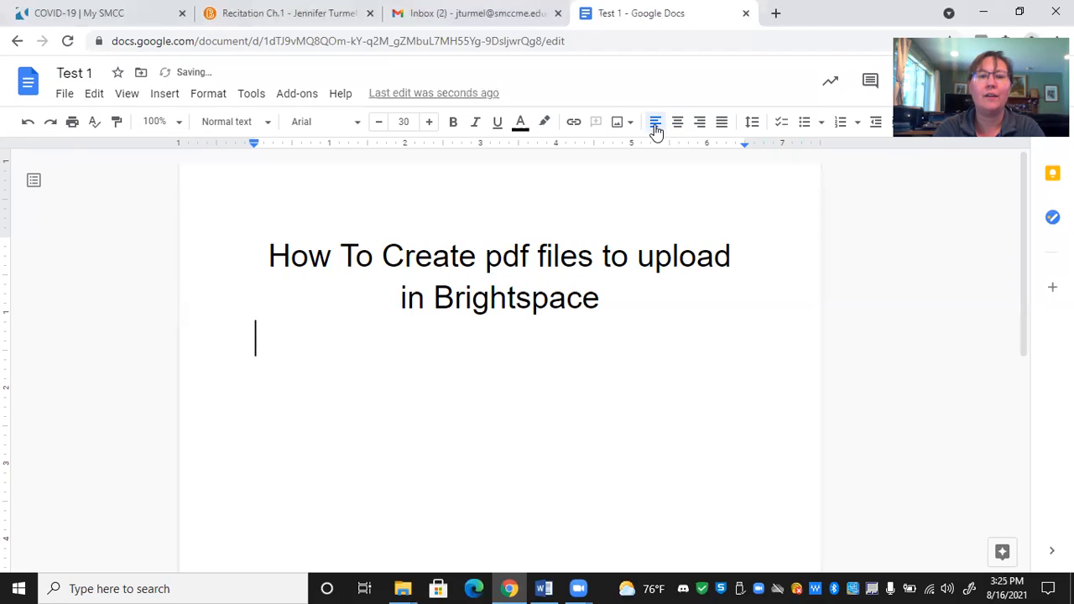
{"action": "left_click", "coordinate": [409, 121]}
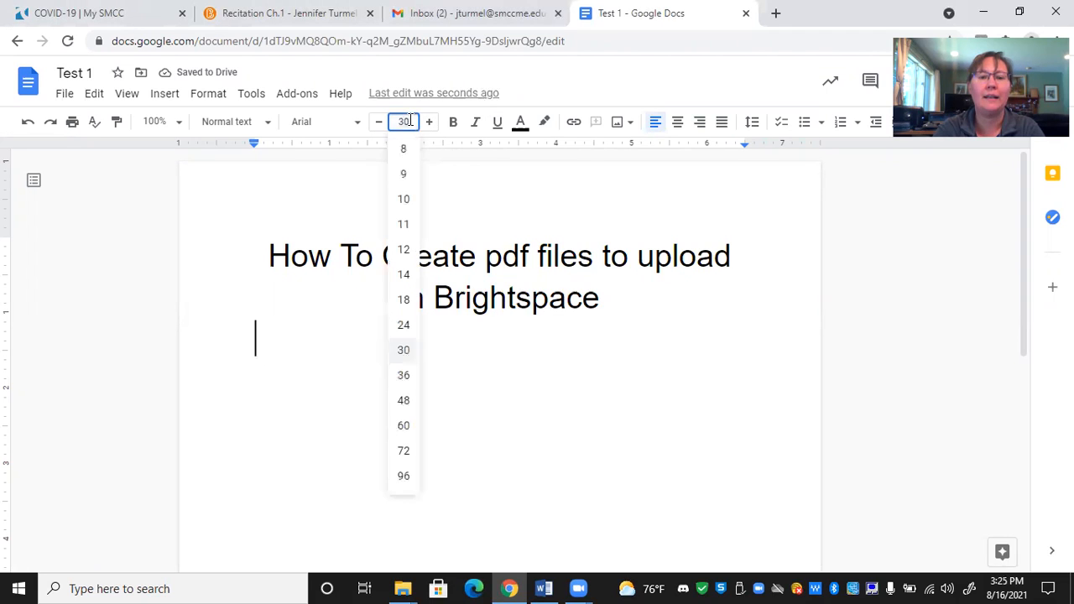
{"action": "left_click", "coordinate": [404, 275]}
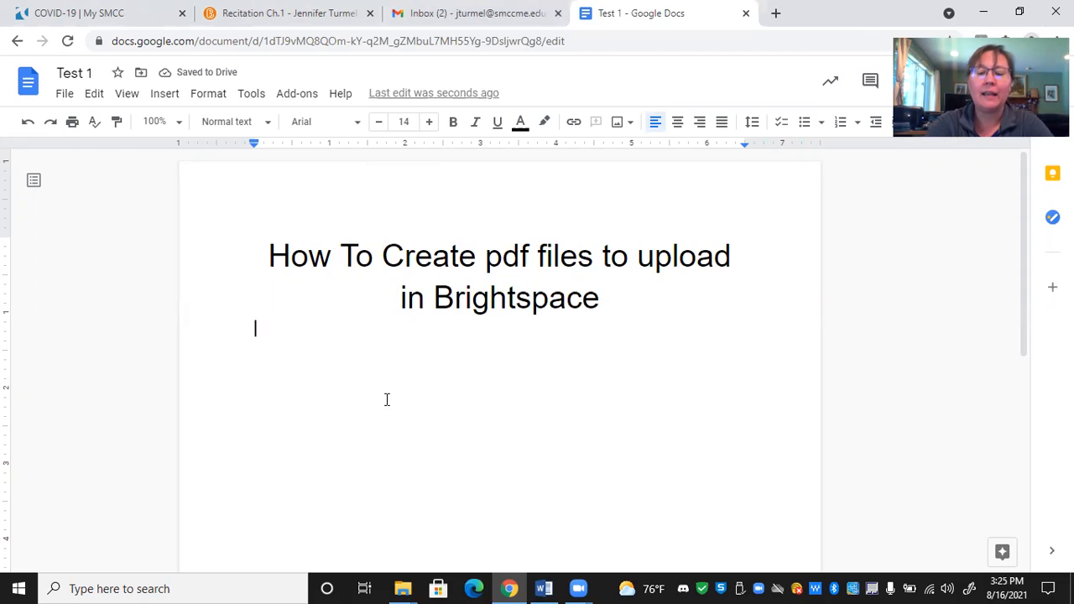
- Enter the sentence "PC's will not open MAC (Apple) files." on the line below the heading
{"action": "type", "text": "PC"}
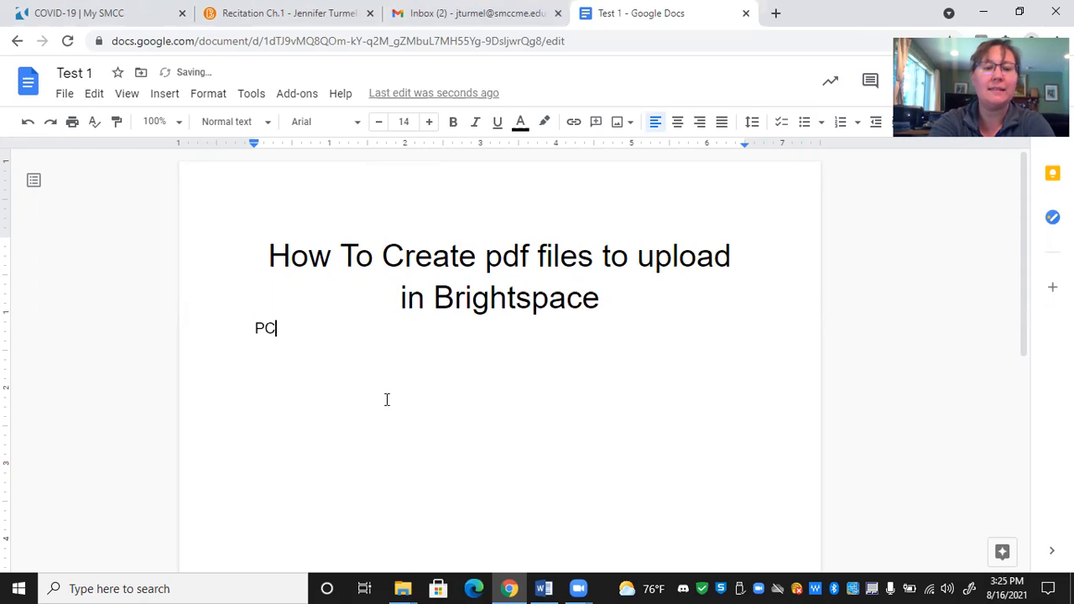
{"action": "type", "text": "'s will not o"}
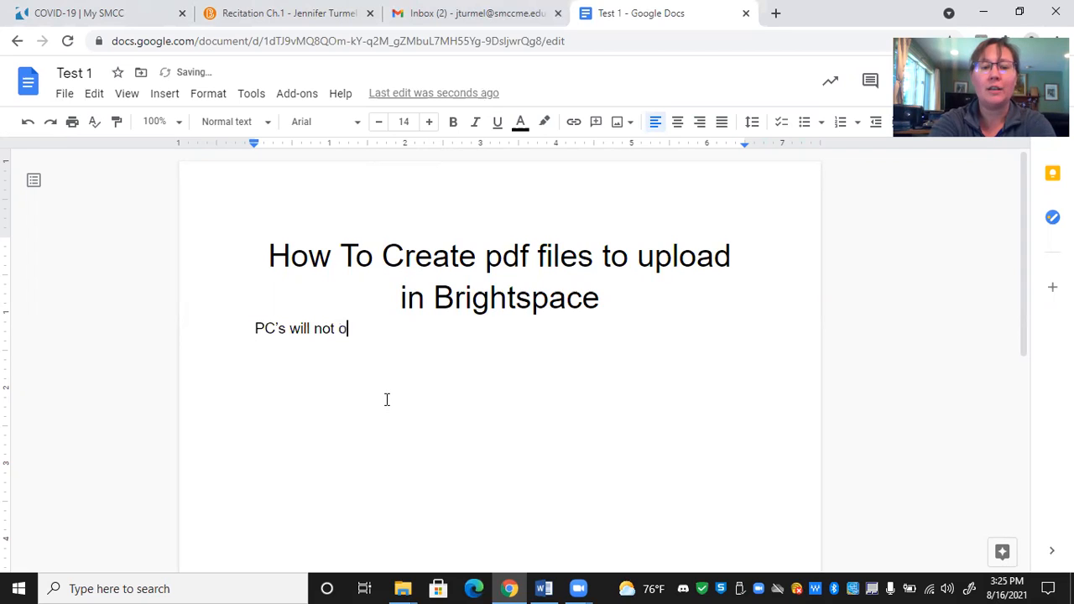
{"action": "type", "text": "pen MAC "}
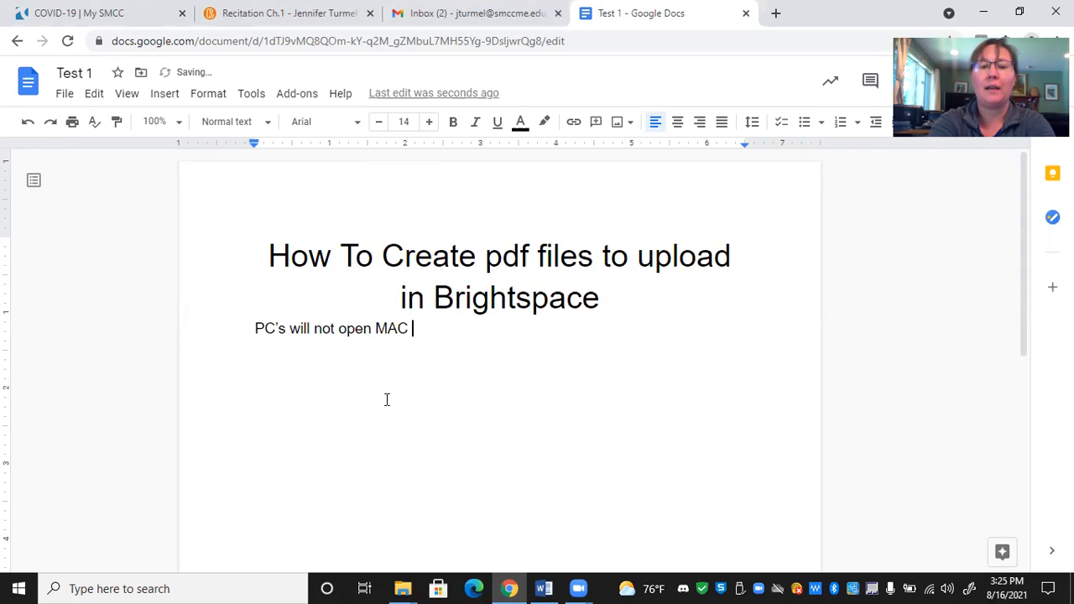
{"action": "type", "text": "(Apple"}
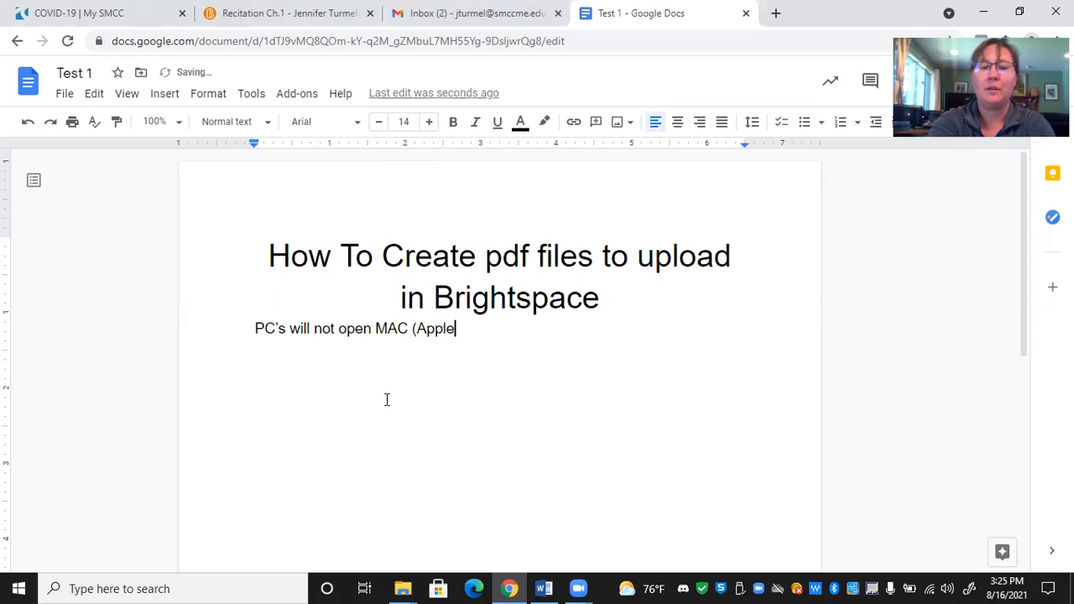
{"action": "type", "text": ") files."}
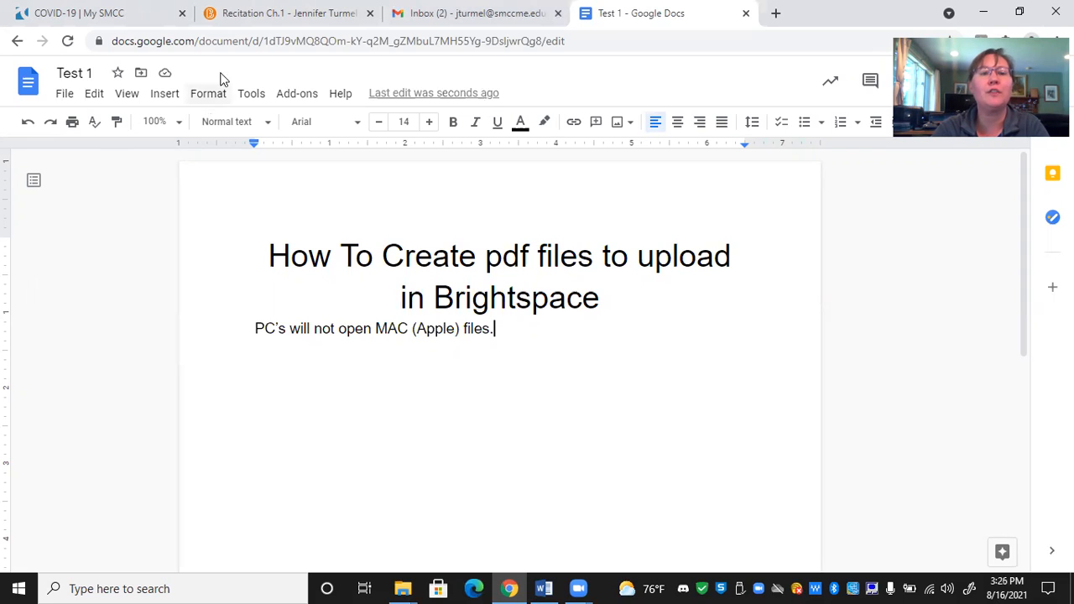
- Switch to the Recitation Ch.1 page in Brightspace, view its PDF attachment, and return to the assignment page
{"action": "left_click", "coordinate": [260, 19]}
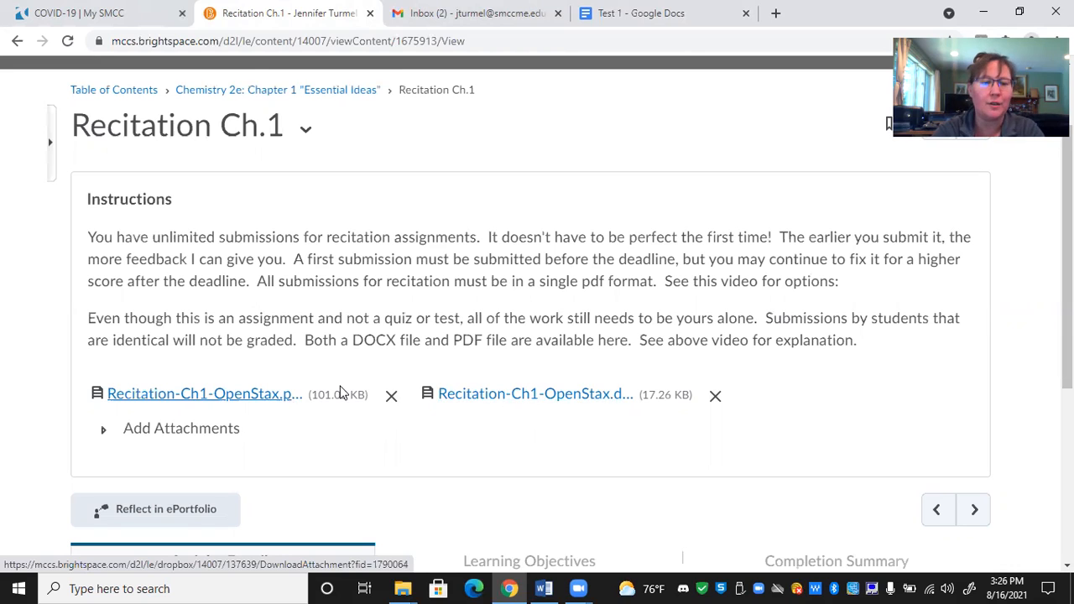
{"action": "left_click", "coordinate": [255, 396]}
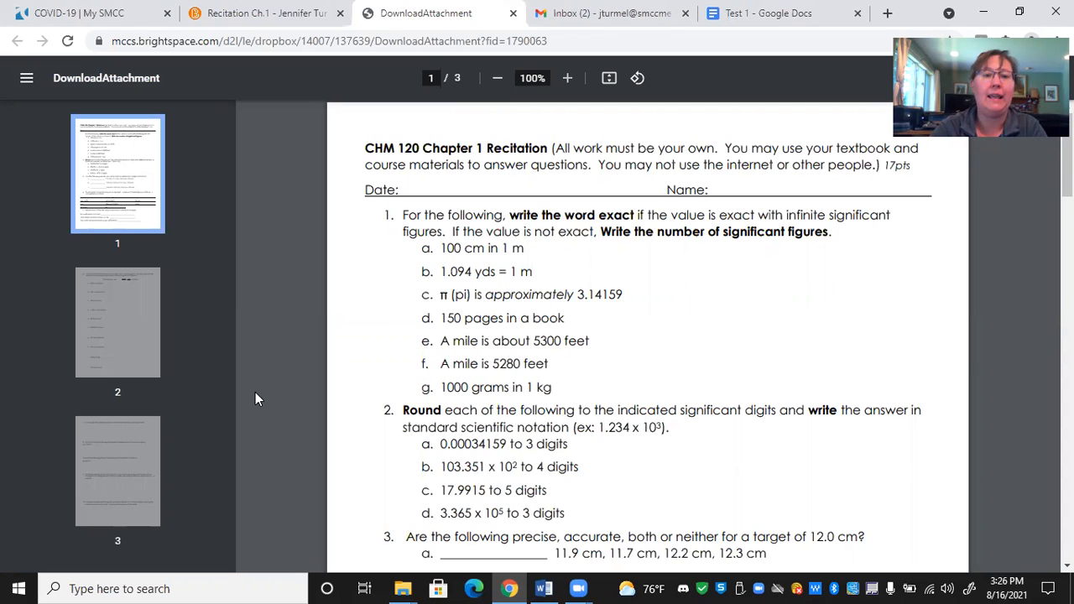
{"action": "left_click", "coordinate": [265, 16]}
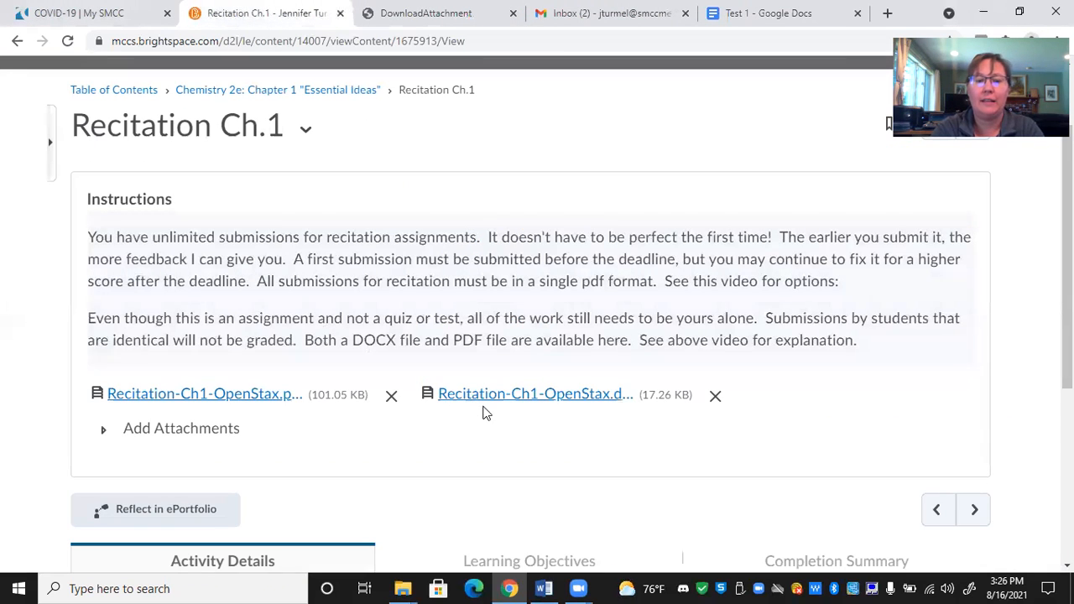
- Save the assignment's DOCX attachment to the Desktop as "Recitation-Ch1-OpenStax (1).docx" and open it in Word with editing enabled
{"action": "left_click", "coordinate": [525, 401]}
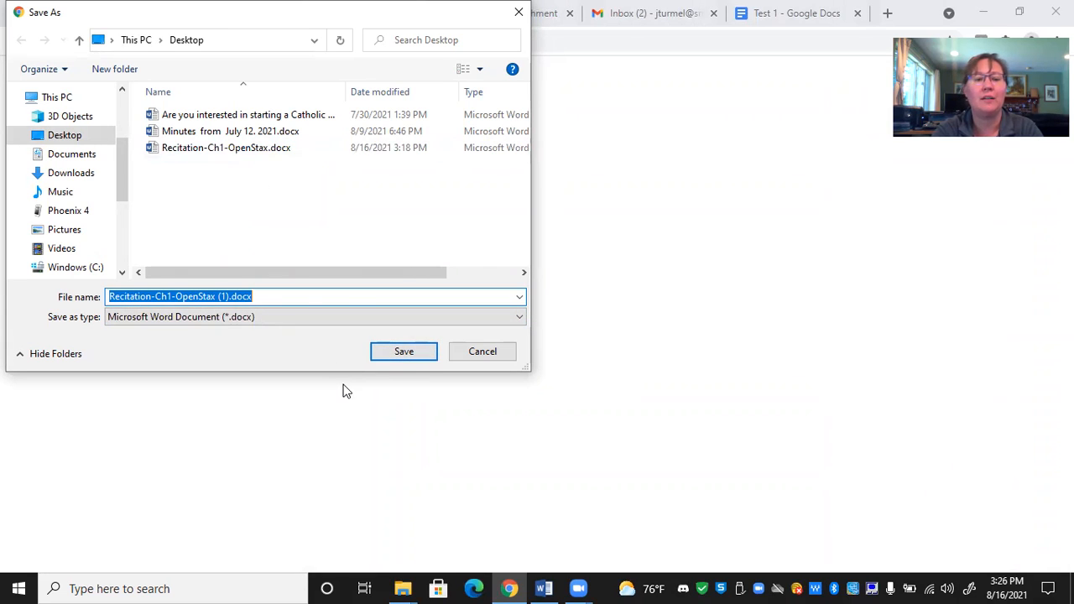
{"action": "left_click", "coordinate": [420, 359]}
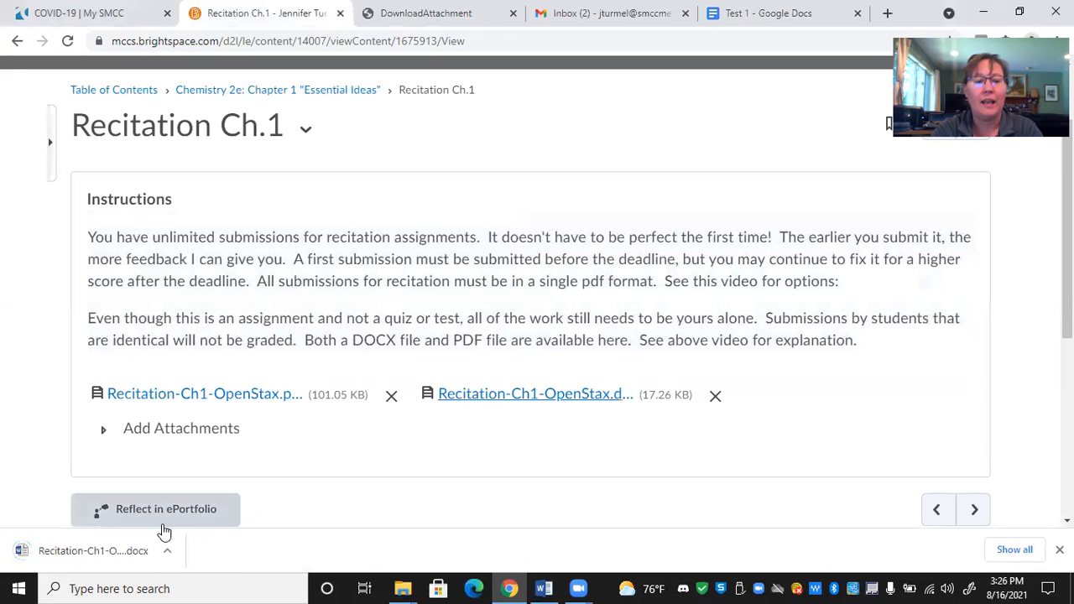
{"action": "left_click", "coordinate": [75, 550]}
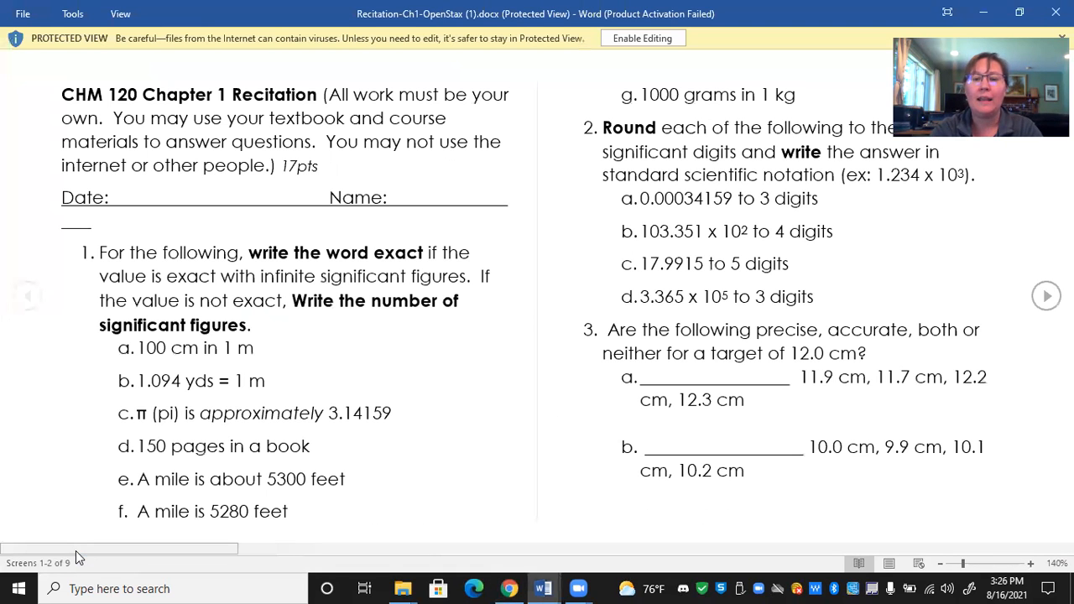
{"action": "left_click", "coordinate": [646, 37]}
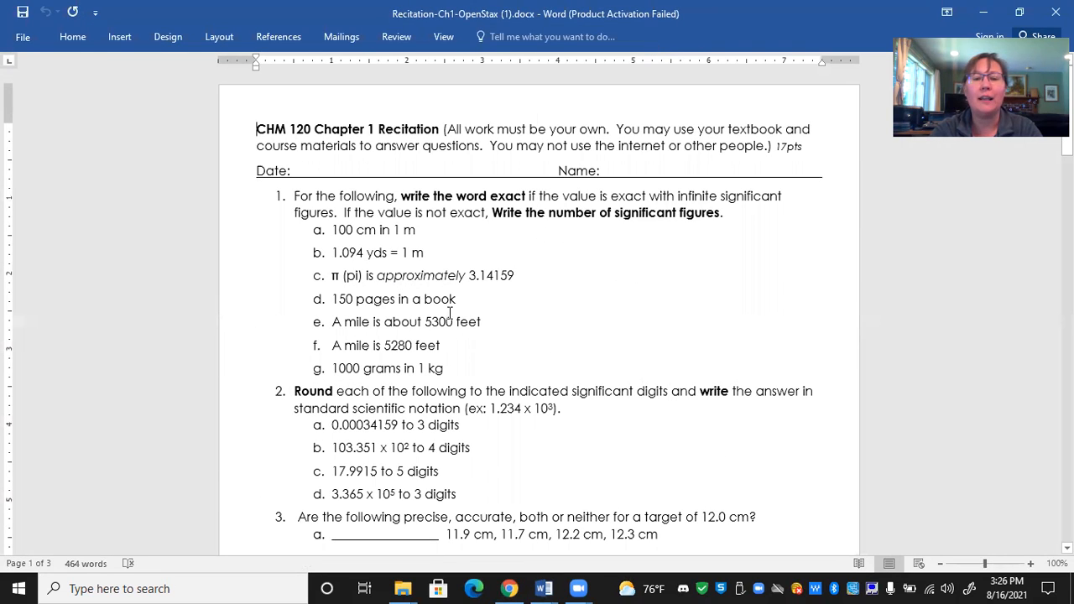
- Add the answer "This one is blue." in blue font after "100 cm in 1 m" in question 1a
{"action": "left_click", "coordinate": [522, 230]}
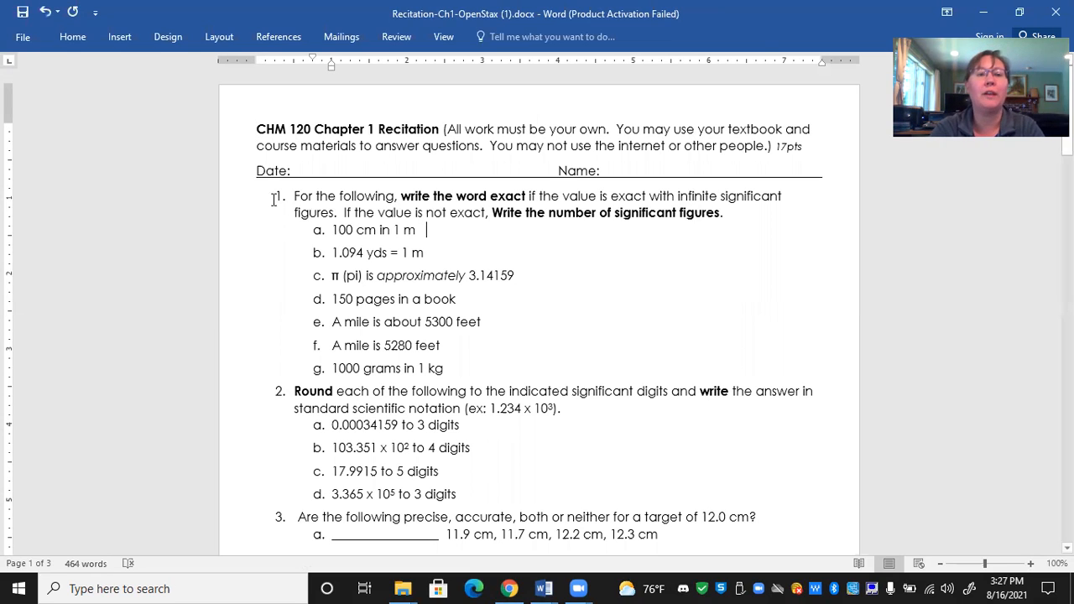
{"action": "left_click", "coordinate": [69, 38]}
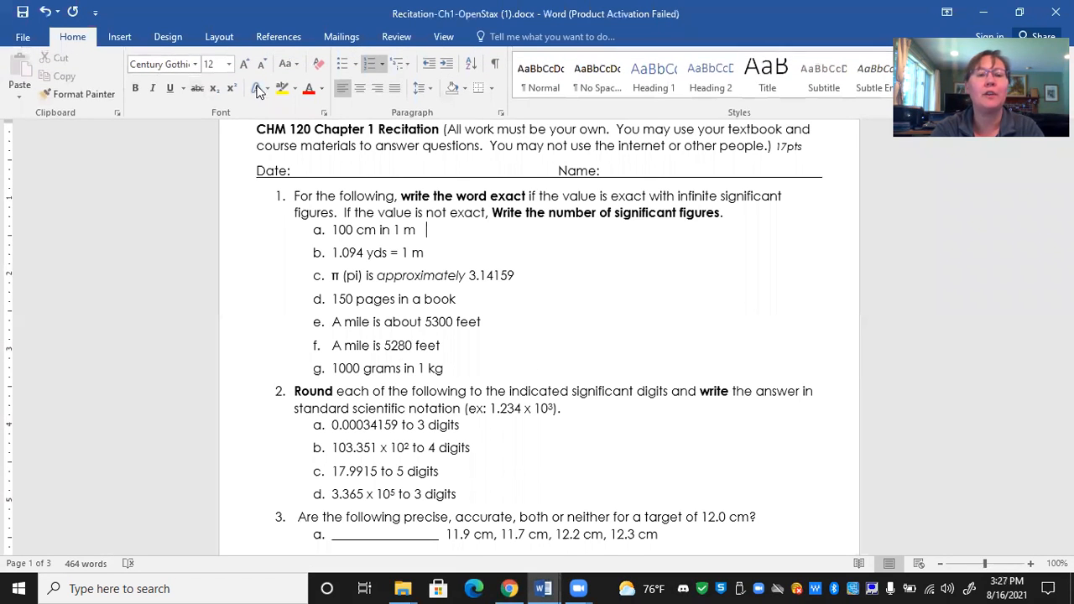
{"action": "left_click", "coordinate": [322, 89]}
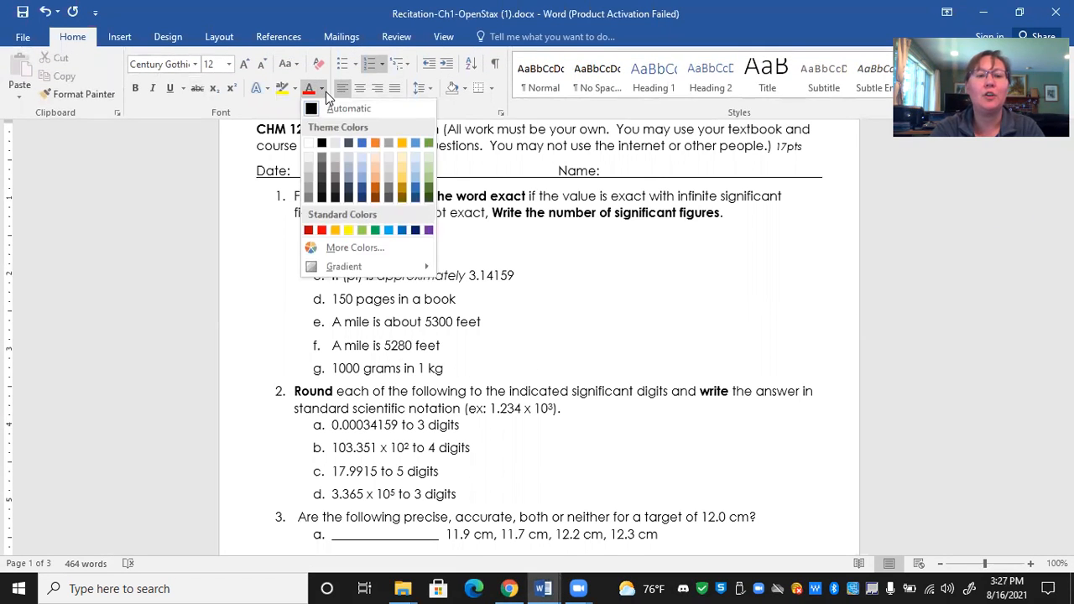
{"action": "left_click", "coordinate": [403, 231]}
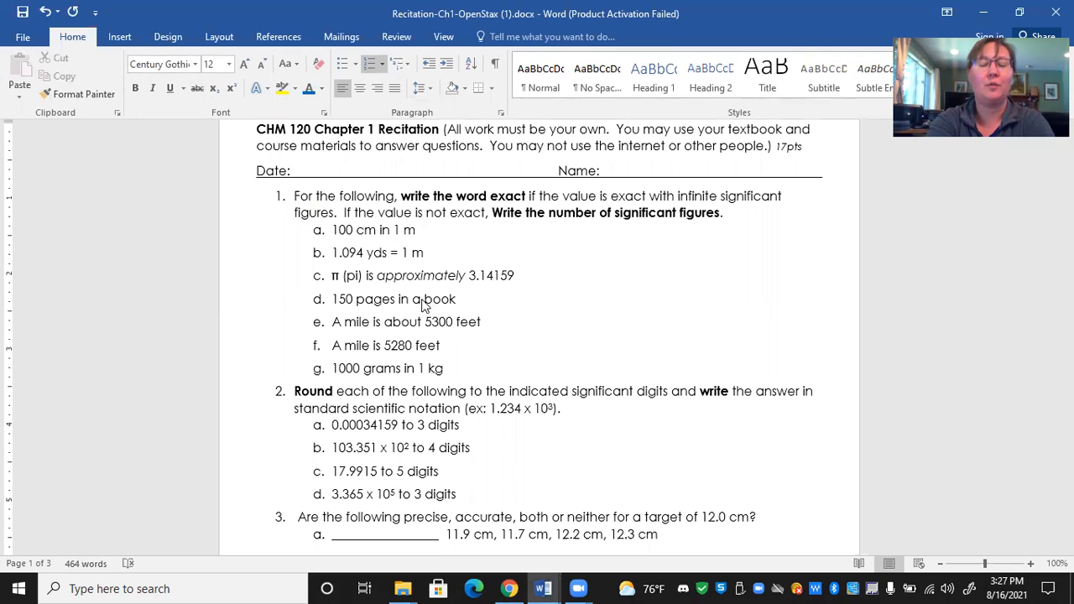
{"action": "type", "text": "This on"}
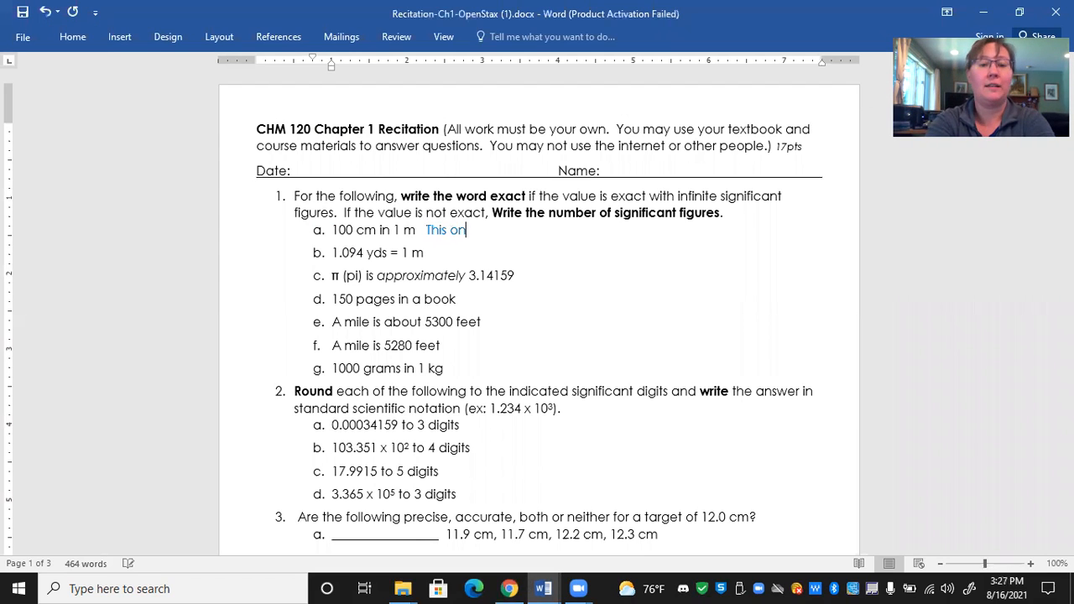
{"action": "type", "text": "e is blue."}
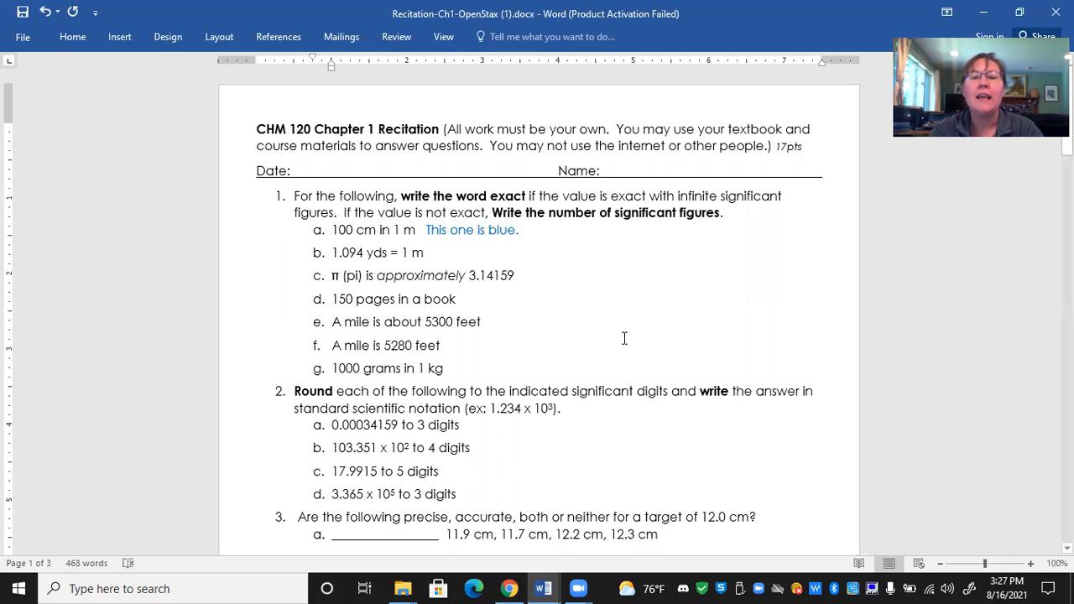
{"action": "left_click_drag", "start_coordinate": [344, 267], "coordinate": [331, 275]}
{"action": "left_click", "coordinate": [380, 325]}
{"action": "left_click_drag", "start_coordinate": [409, 448], "coordinate": [389, 448]}
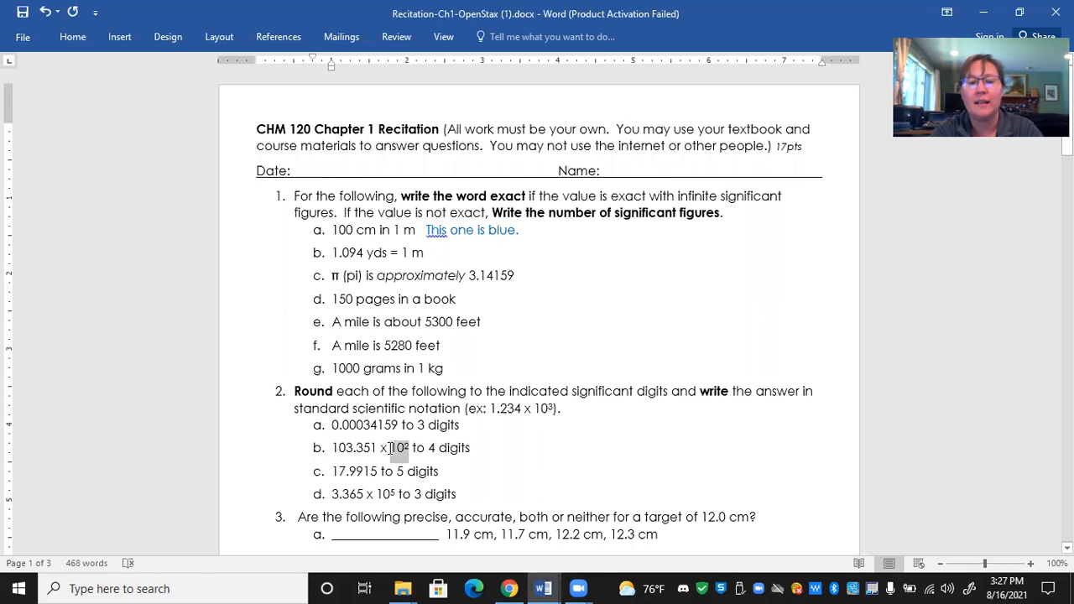
{"action": "left_click", "coordinate": [527, 455]}
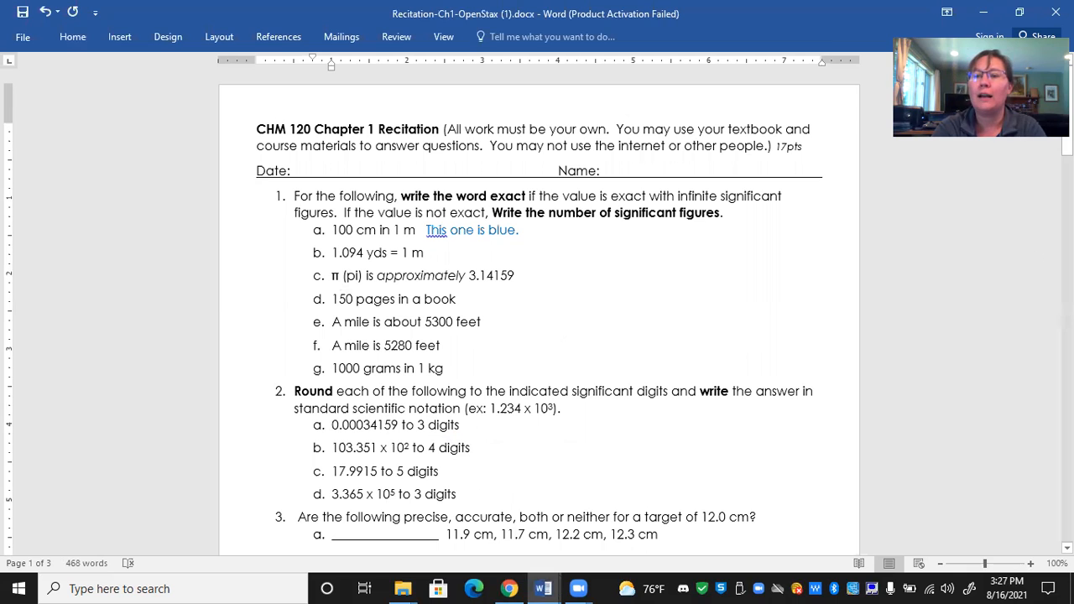
{"action": "left_click_drag", "start_coordinate": [1068, 140], "coordinate": [1067, 295]}
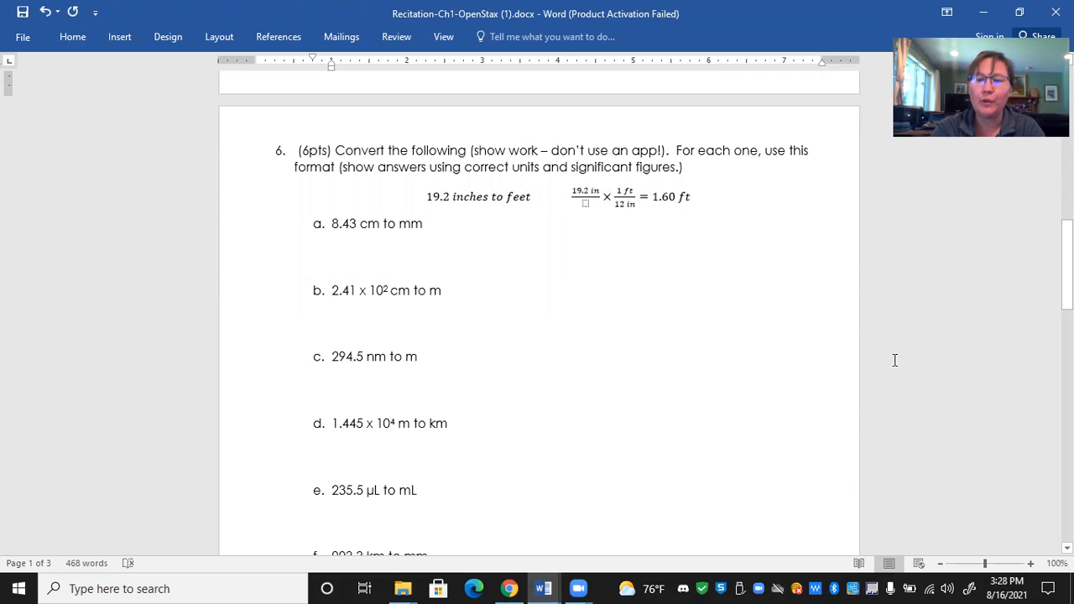
{"action": "left_click_drag", "start_coordinate": [1067, 289], "coordinate": [1067, 134]}
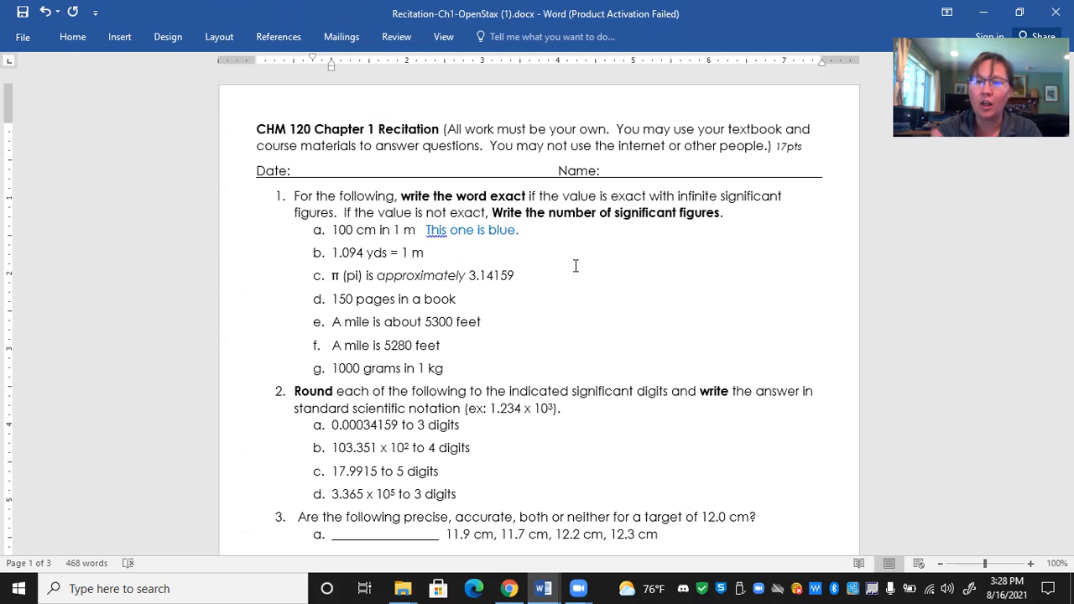
- Insert a new blank equation on the empty line beneath item a (8.43 cm to mm) of question 6
{"action": "left_click_drag", "start_coordinate": [1066, 109], "coordinate": [1066, 264]}
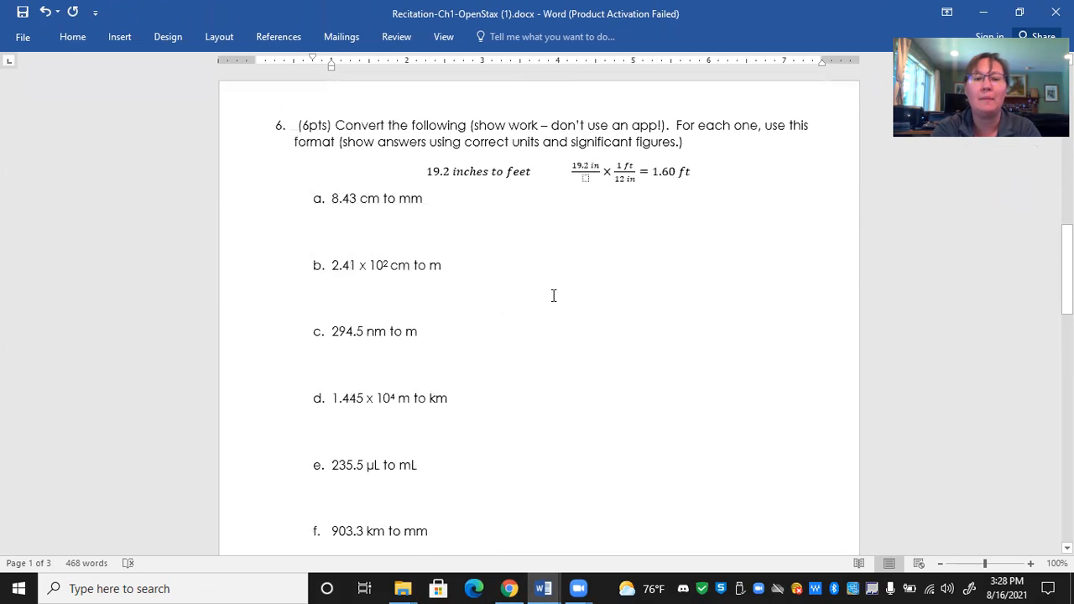
{"action": "left_click", "coordinate": [297, 226]}
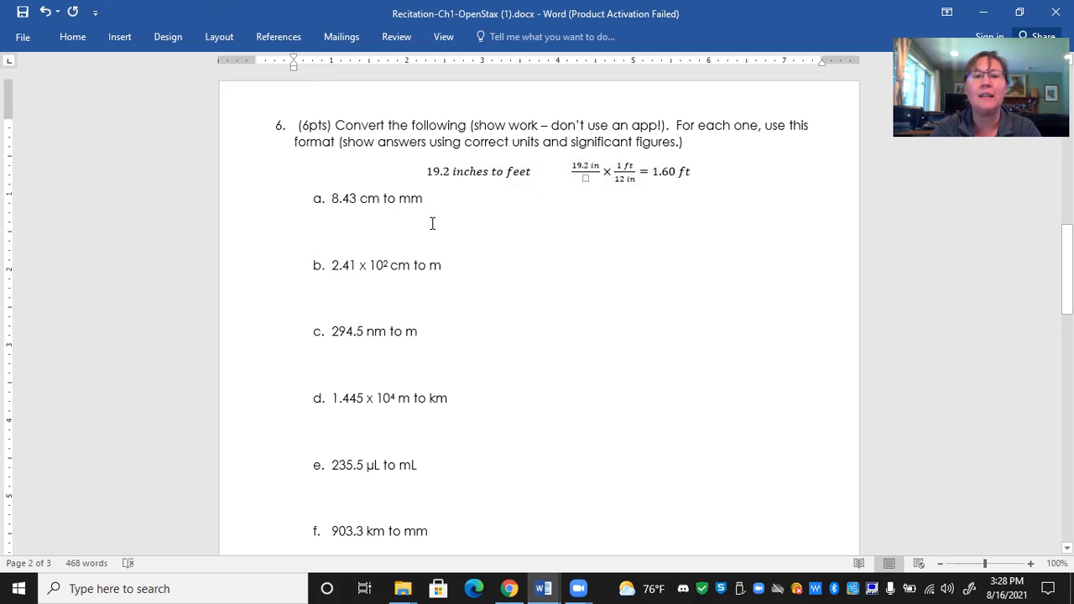
{"action": "left_click", "coordinate": [120, 36]}
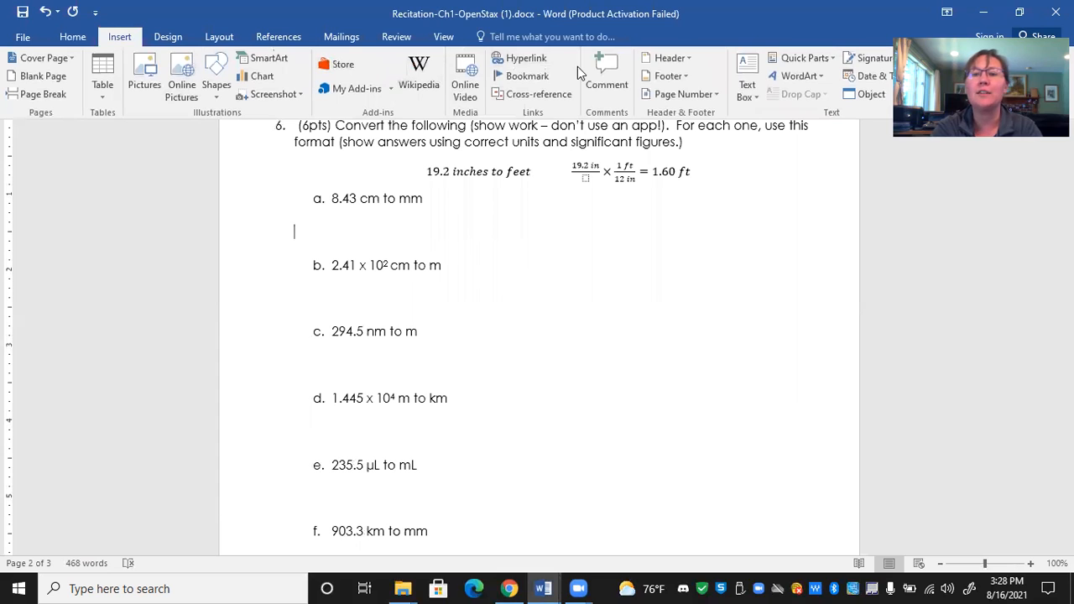
{"action": "left_click", "coordinate": [857, 39]}
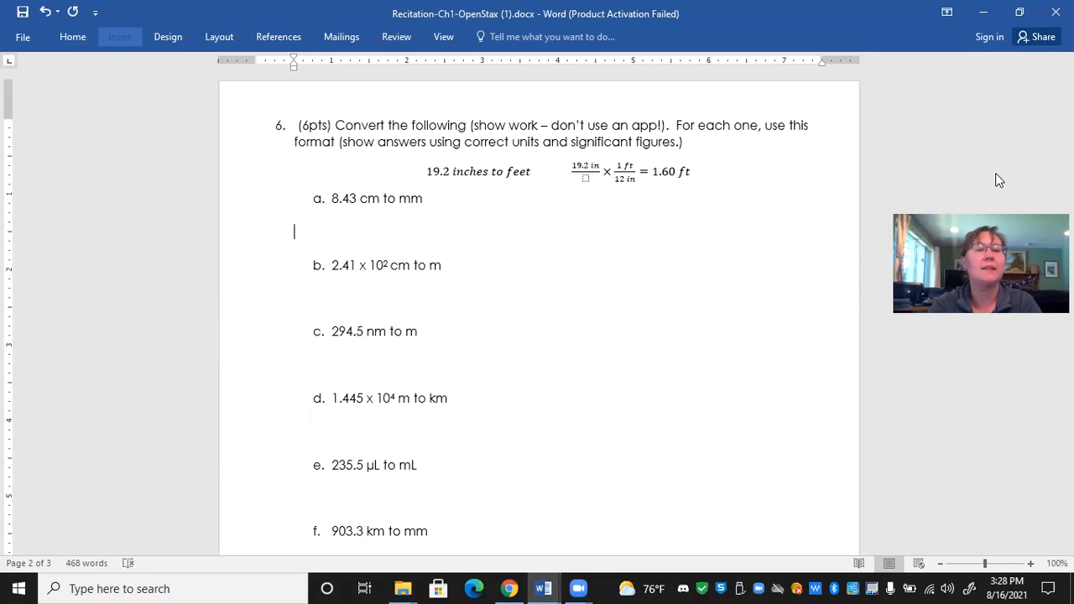
{"action": "left_click", "coordinate": [117, 34]}
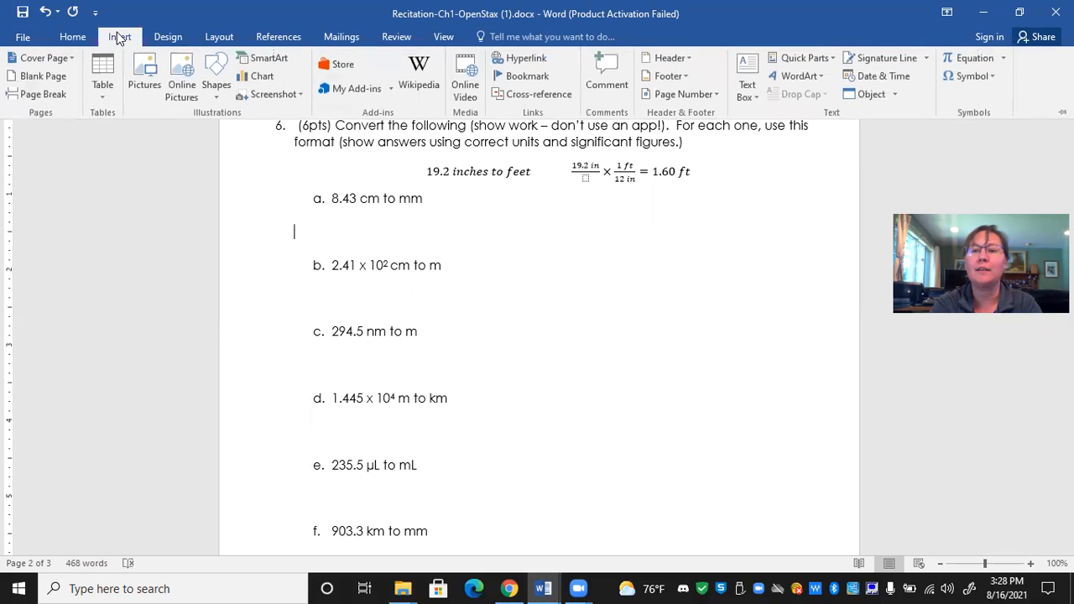
{"action": "left_click", "coordinate": [973, 63]}
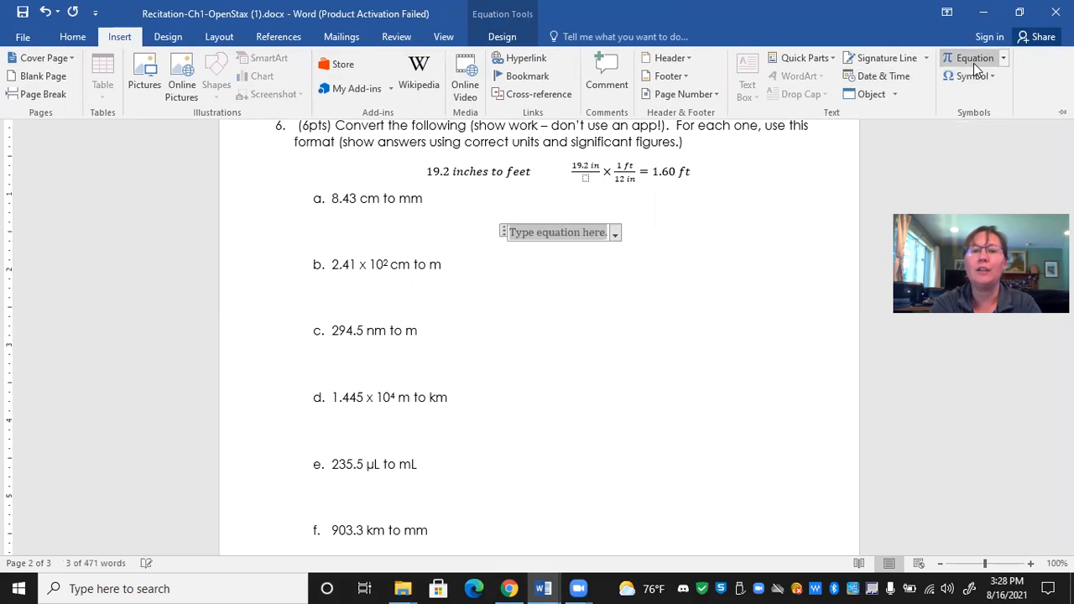
- Change the blank equation beneath item a of question 6 to inline and delete it from the line
{"action": "left_click", "coordinate": [569, 238]}
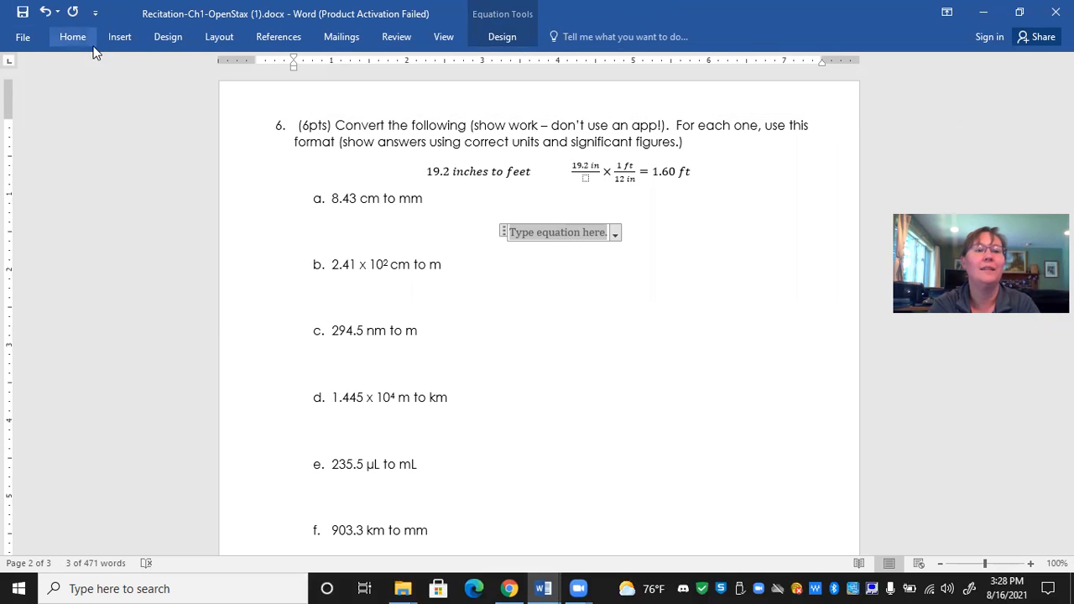
{"action": "left_click", "coordinate": [614, 235]}
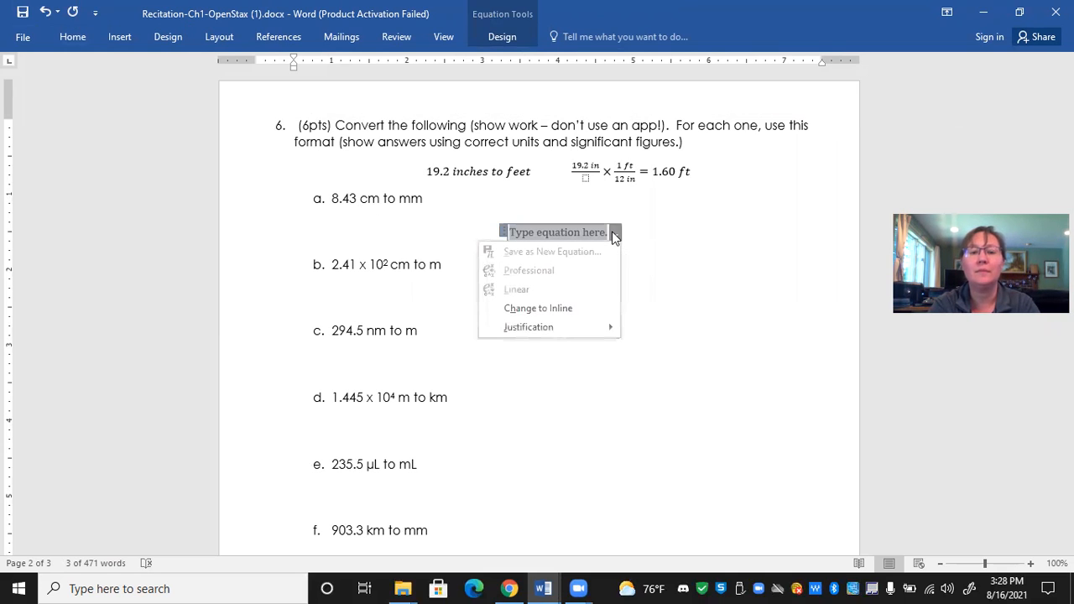
{"action": "left_click", "coordinate": [562, 309]}
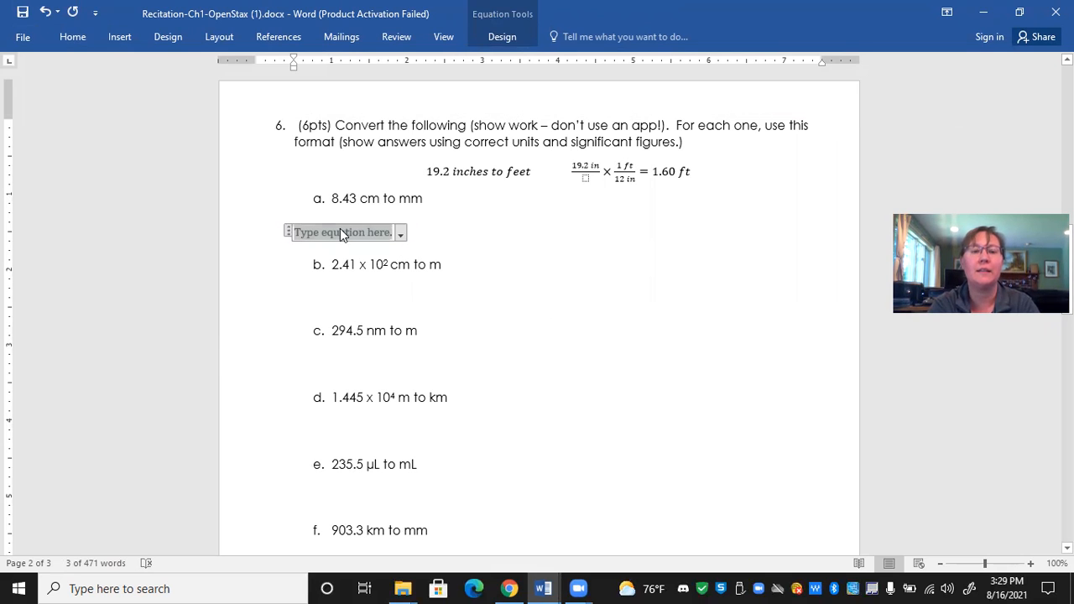
{"action": "left_click", "coordinate": [471, 217]}
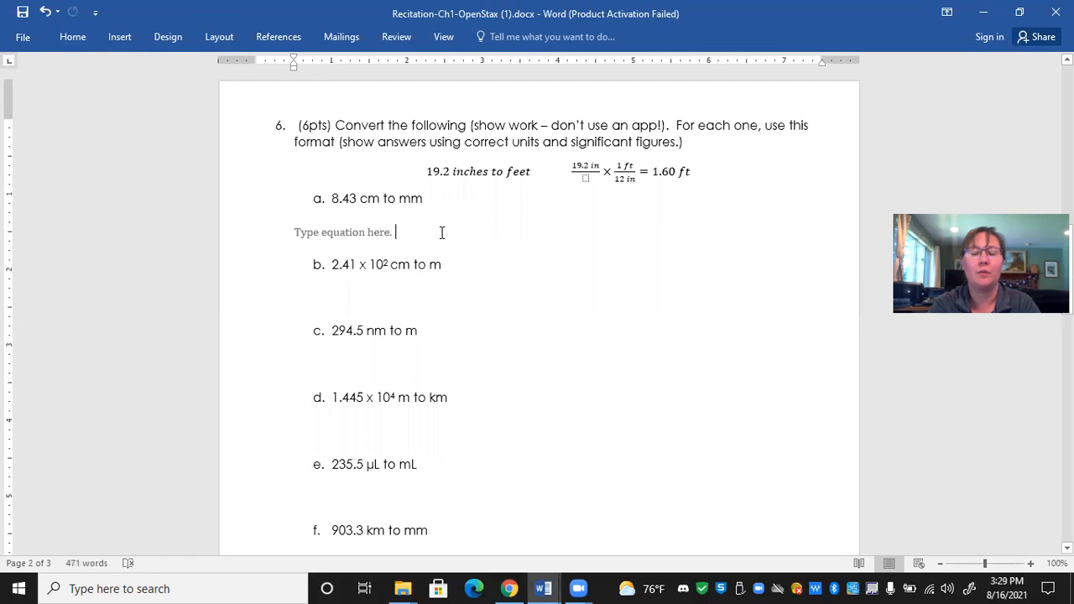
{"action": "left_click", "coordinate": [441, 232]}
{"action": "key", "text": "Delete"}
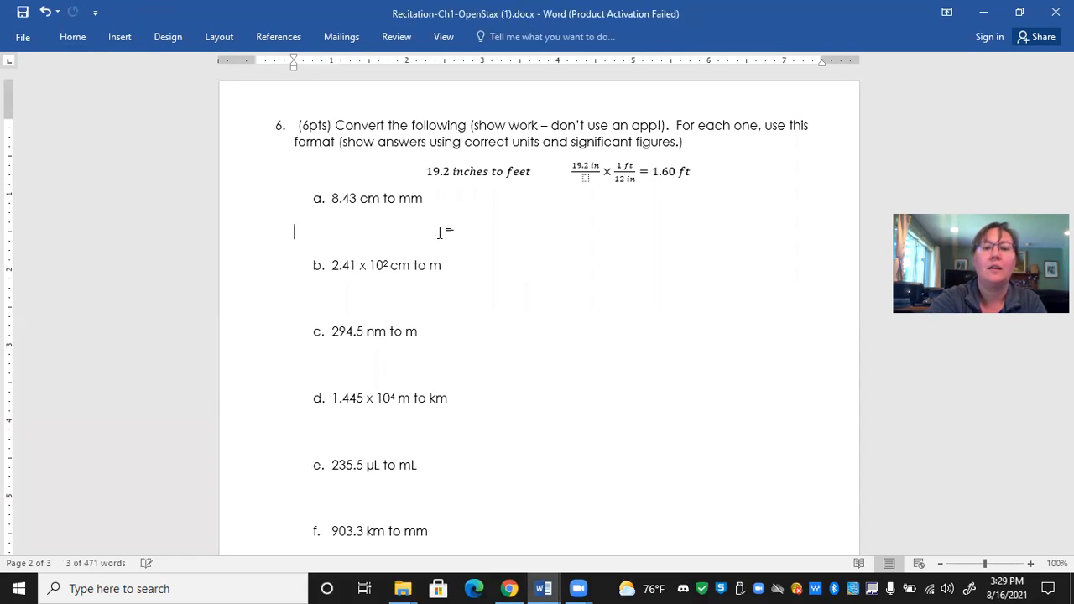
- Insert a new blank equation beneath item a of question 6 and browse the additional equations from Office.com
{"action": "left_click", "coordinate": [117, 37]}
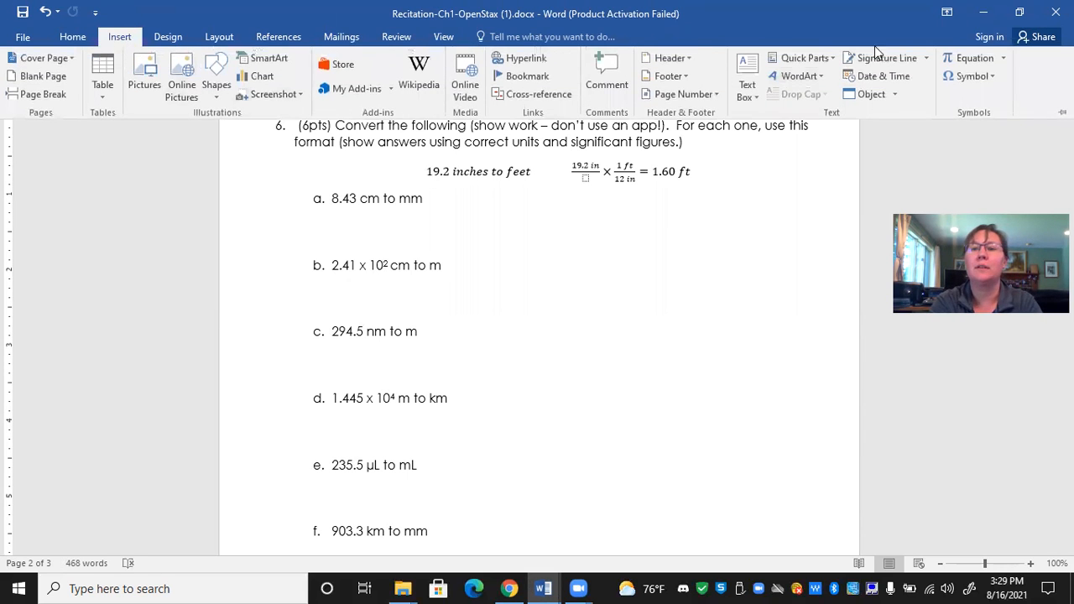
{"action": "left_click", "coordinate": [971, 61]}
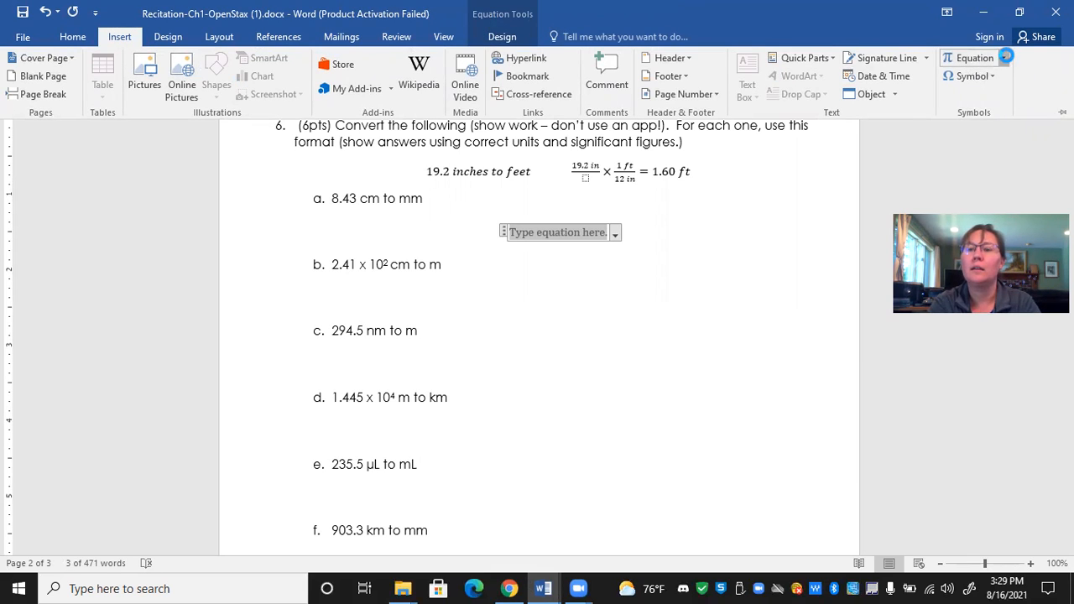
{"action": "left_click", "coordinate": [1005, 58]}
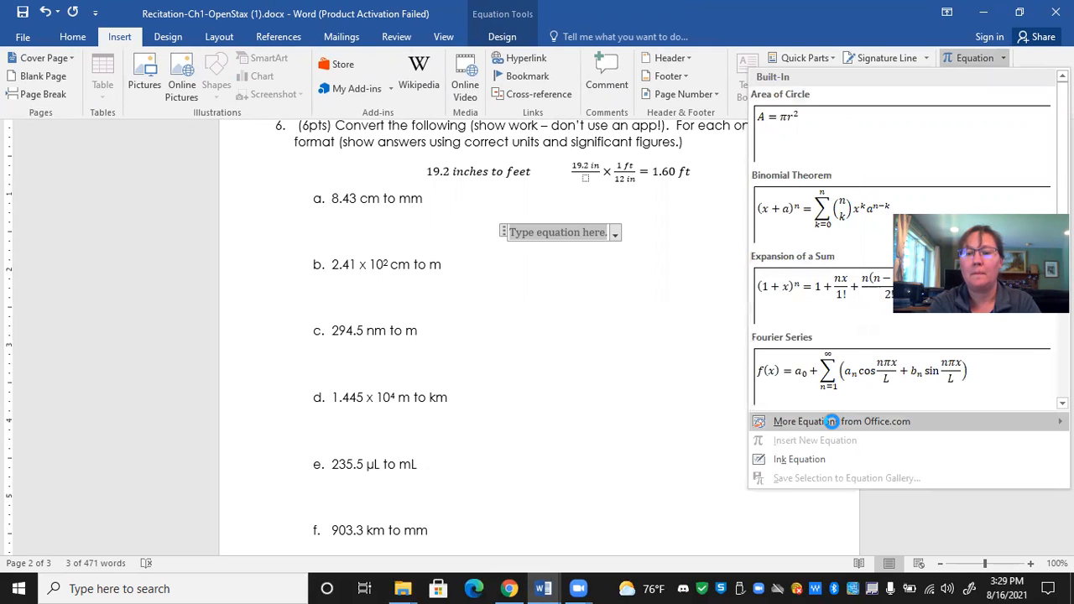
{"action": "mouse_move", "coordinate": [835, 422]}
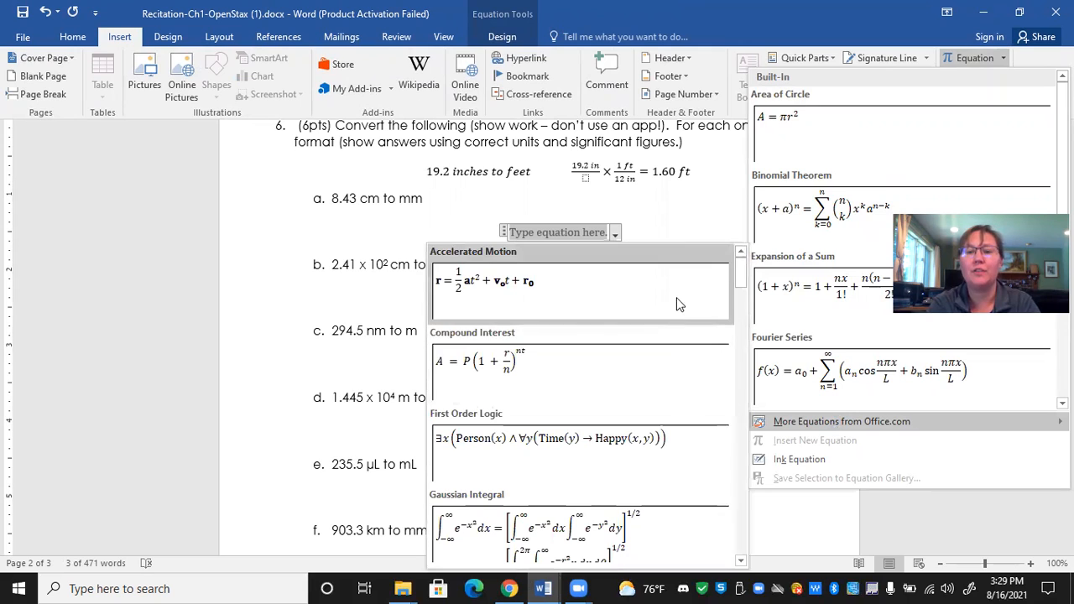
{"action": "left_click", "coordinate": [675, 239]}
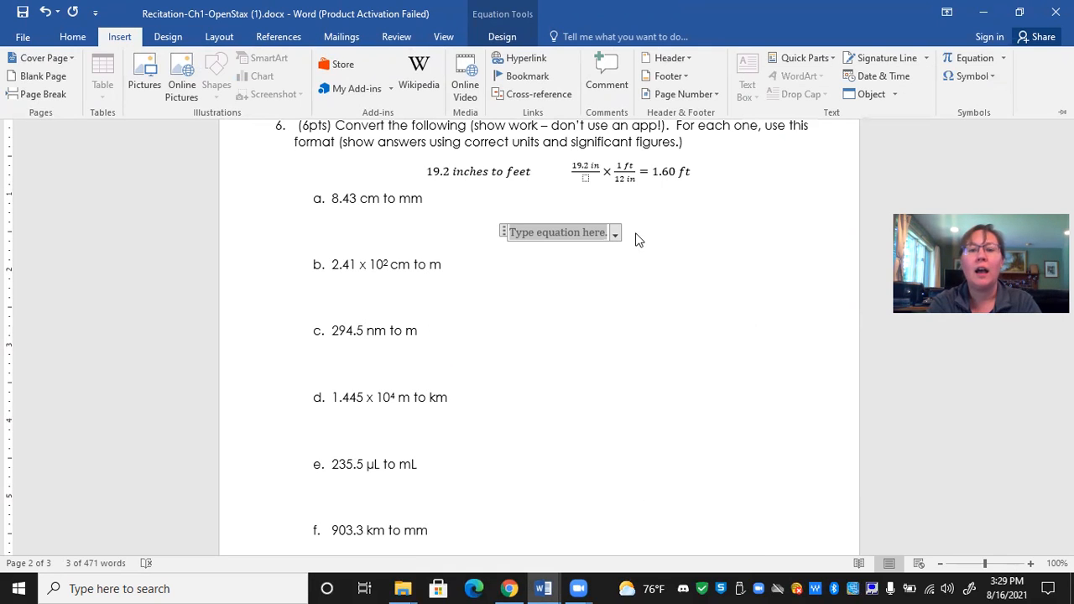
- Delete the blank equation beneath item a and restore the empty line above item b
{"action": "left_click", "coordinate": [637, 233]}
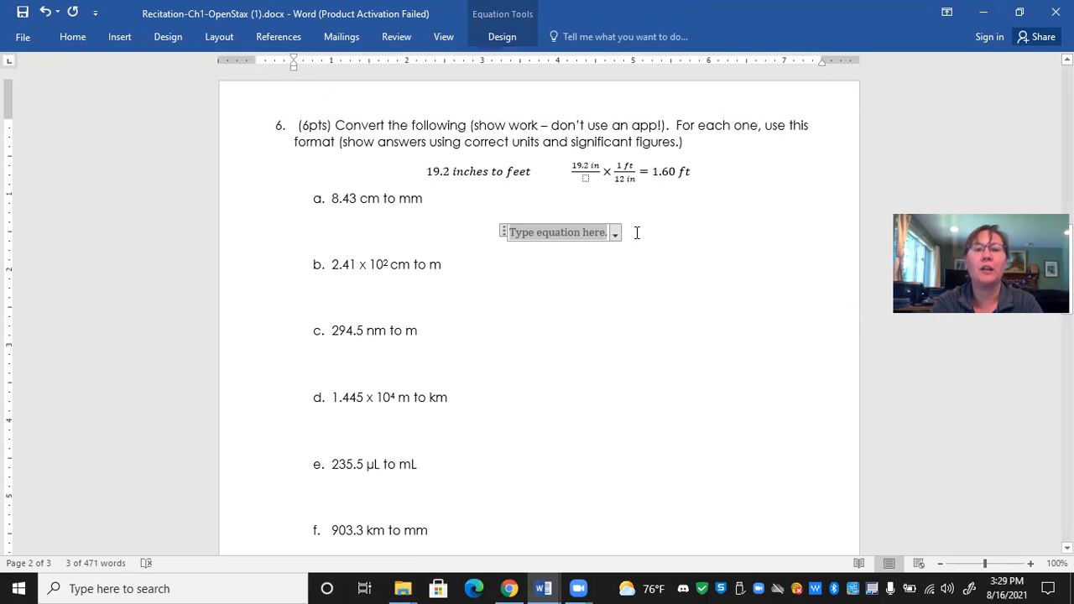
{"action": "key", "text": "BackSpace"}
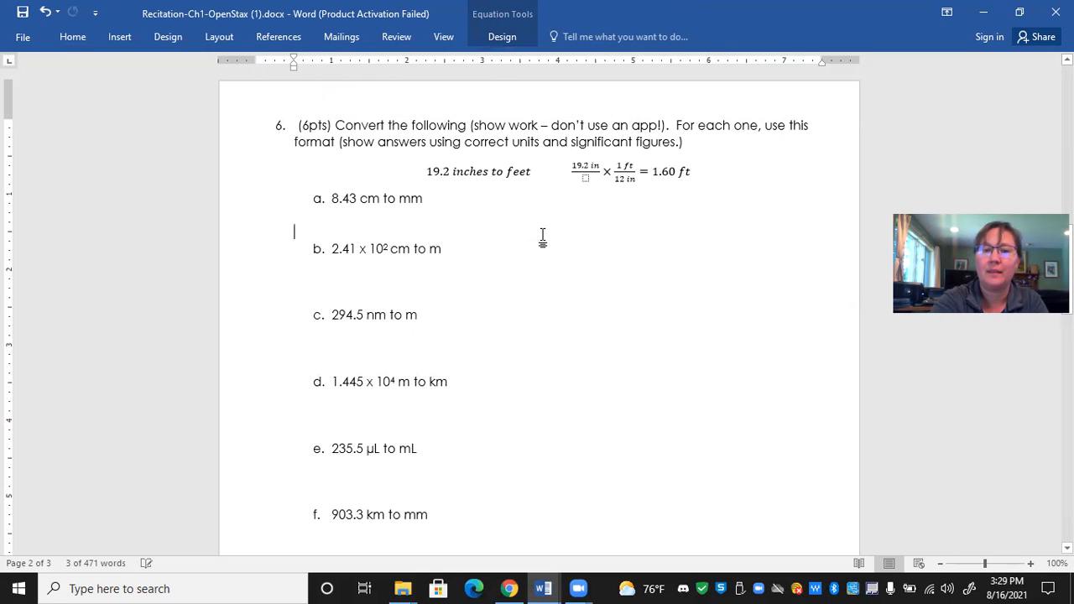
{"action": "key", "text": "Return"}
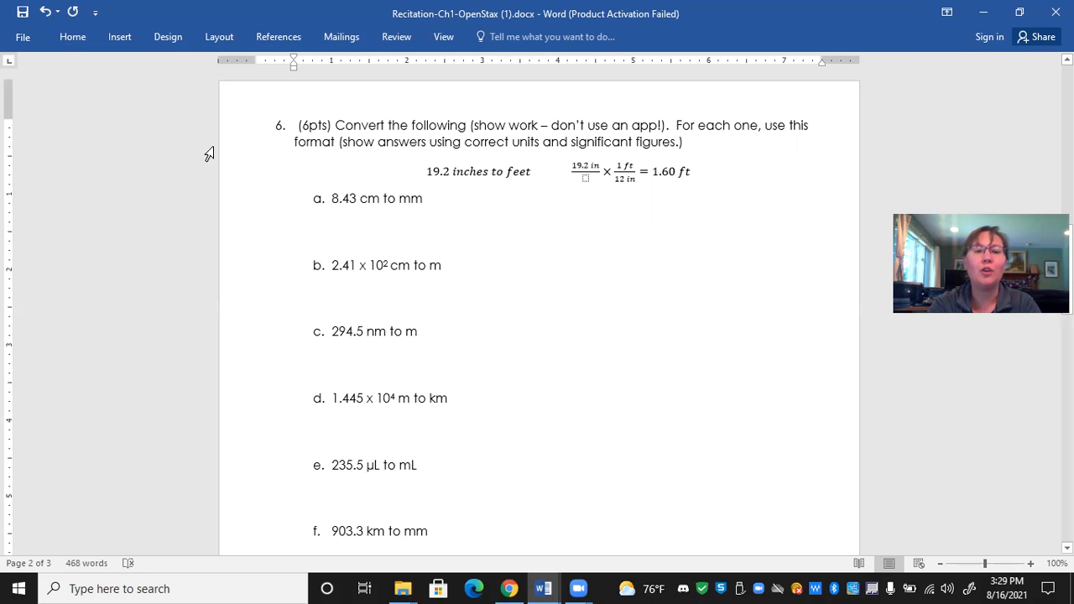
- Enter "(56 inches)" as plain text on the empty line beneath item a of question 6
{"action": "left_click", "coordinate": [312, 240]}
{"action": "type", "text": "("}
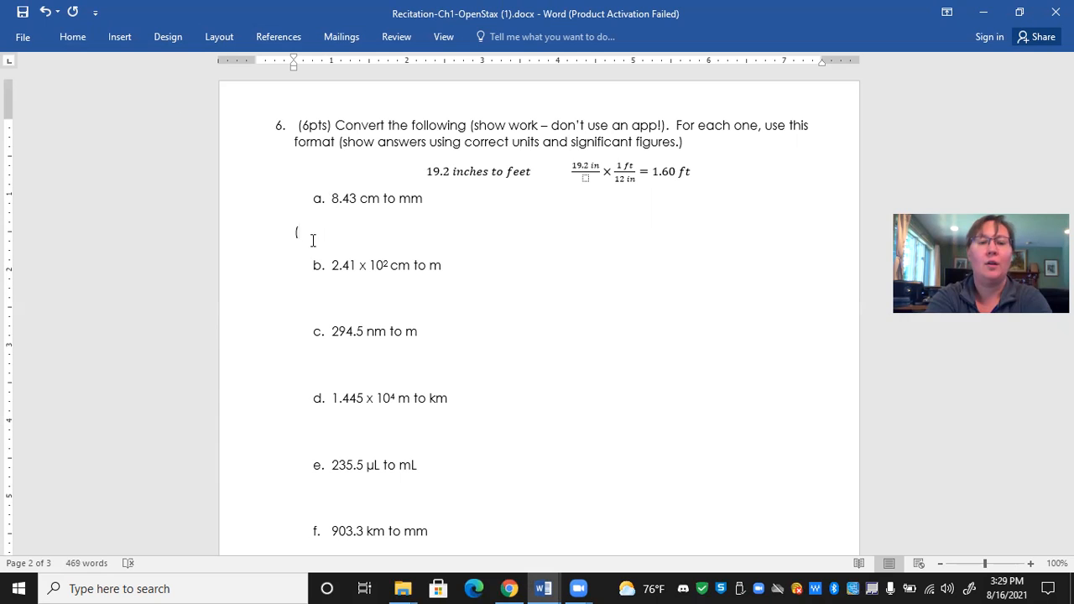
{"action": "type", "text": "12 in"}
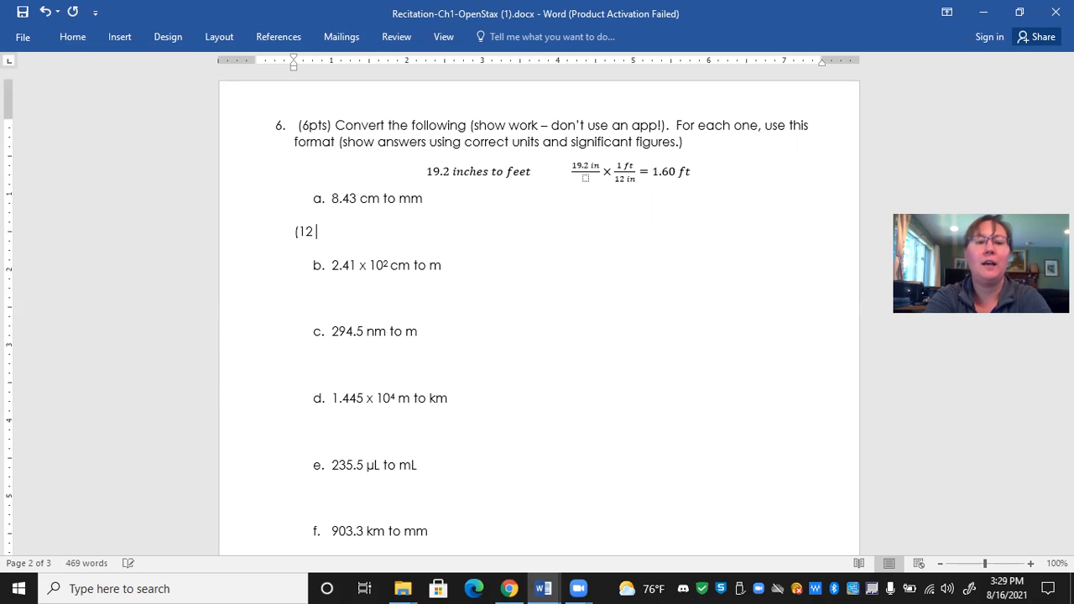
{"action": "key", "text": "BackSpace"}
{"action": "key", "text": "BackSpace"}
{"action": "key", "text": "BackSpace"}
{"action": "key", "text": "BackSpace"}
{"action": "key", "text": "BackSpace"}
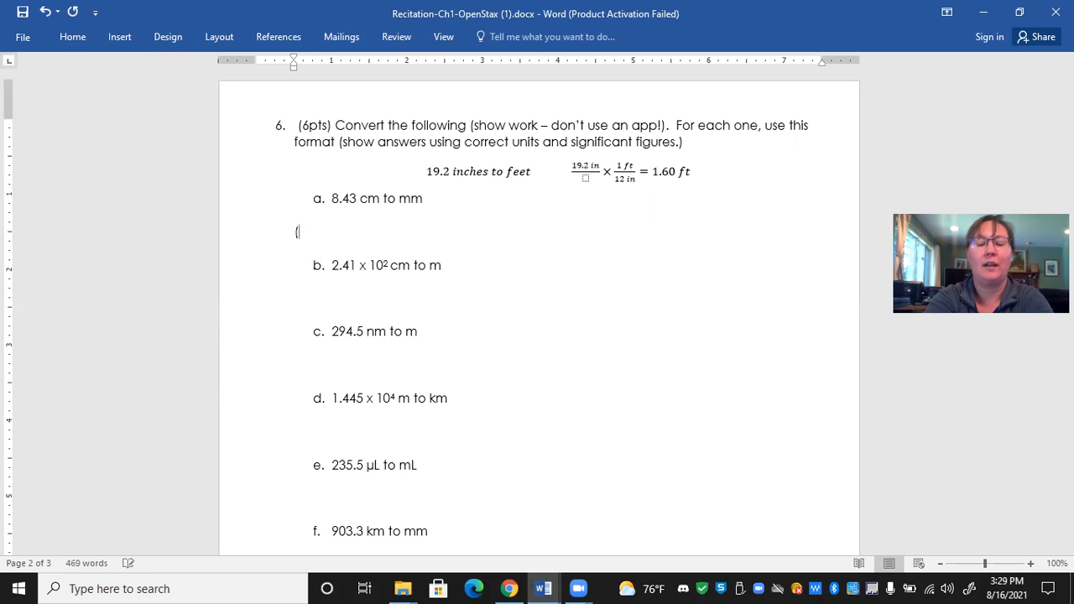
{"action": "type", "text": "56"}
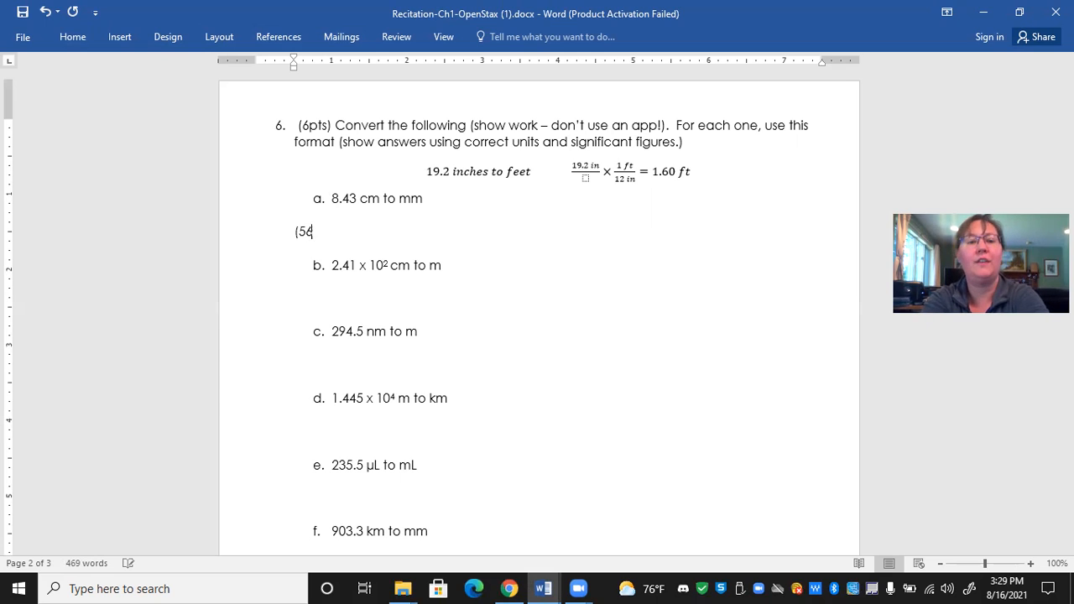
{"action": "type", "text": " inches) "}
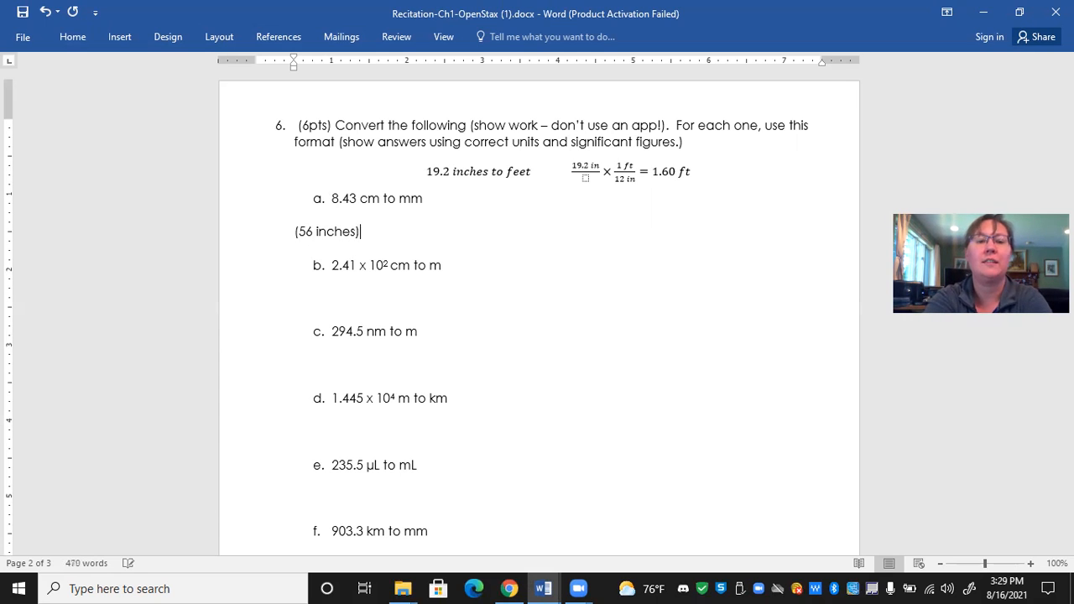
{"action": "type", "text": "x ("}
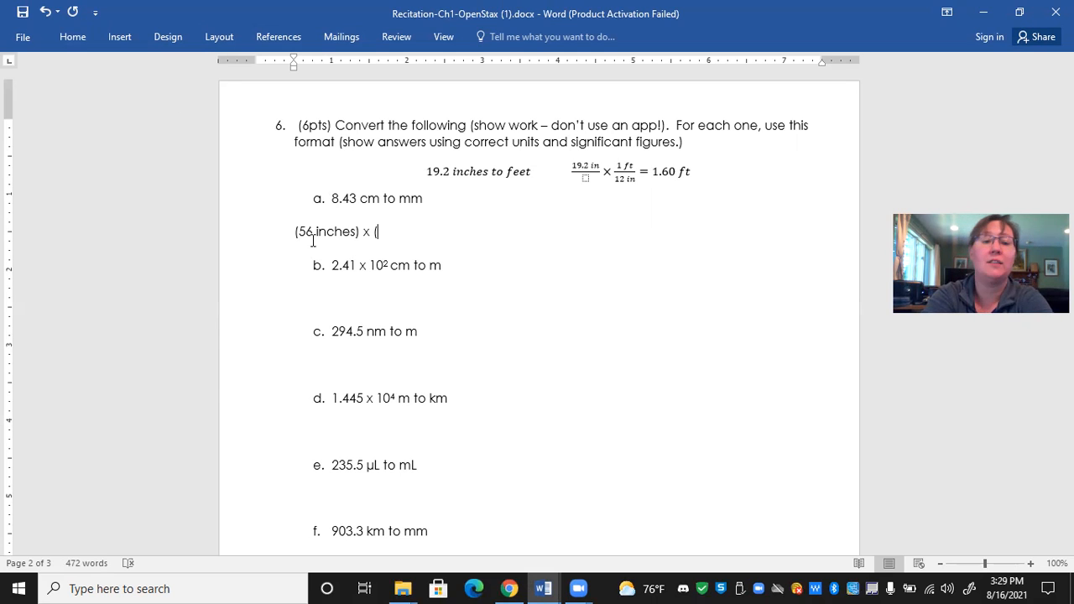
{"action": "type", "text": "1 foot/12  inches) ="}
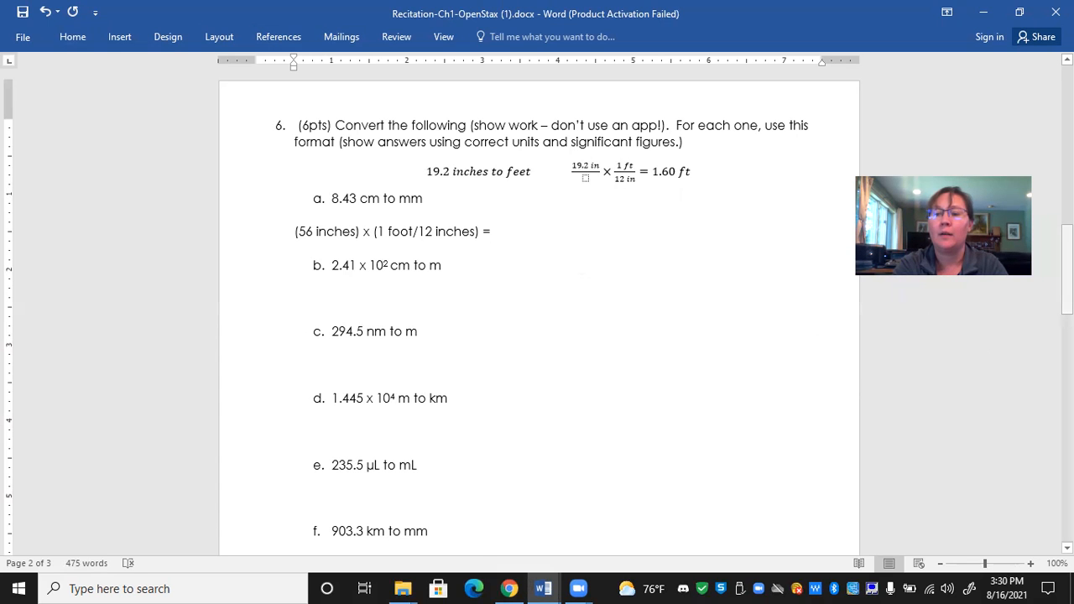
- Export the document to the Desktop as a PDF named "Recitation-Ch1-OpenStax submission 1.pdf", using the standard optimization and opening it after publishing
{"action": "left_click_drag", "start_coordinate": [1067, 284], "coordinate": [1068, 118]}
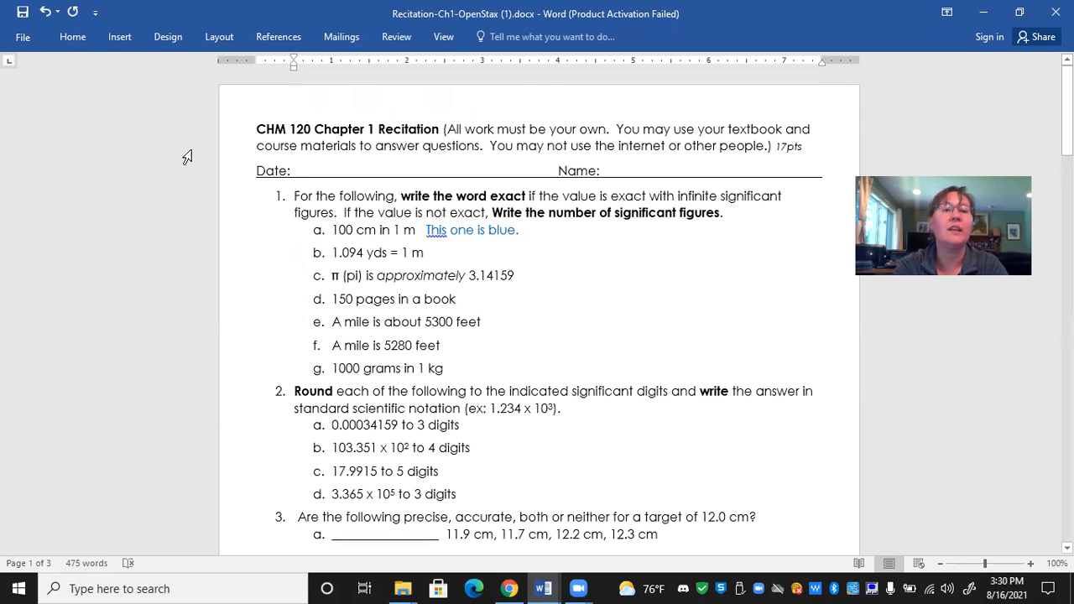
{"action": "left_click", "coordinate": [20, 39]}
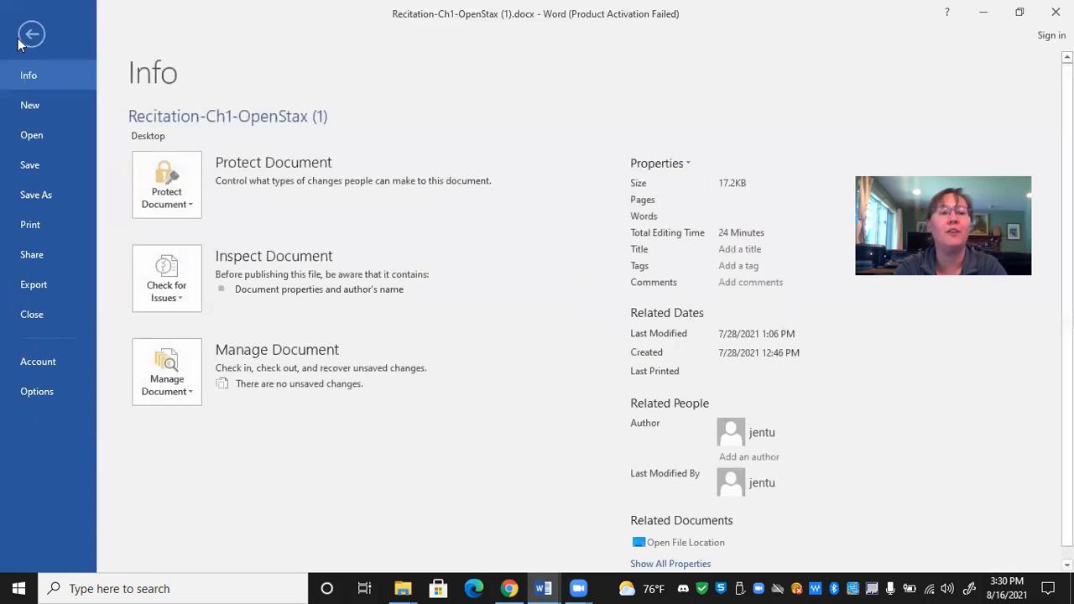
{"action": "left_click", "coordinate": [33, 286]}
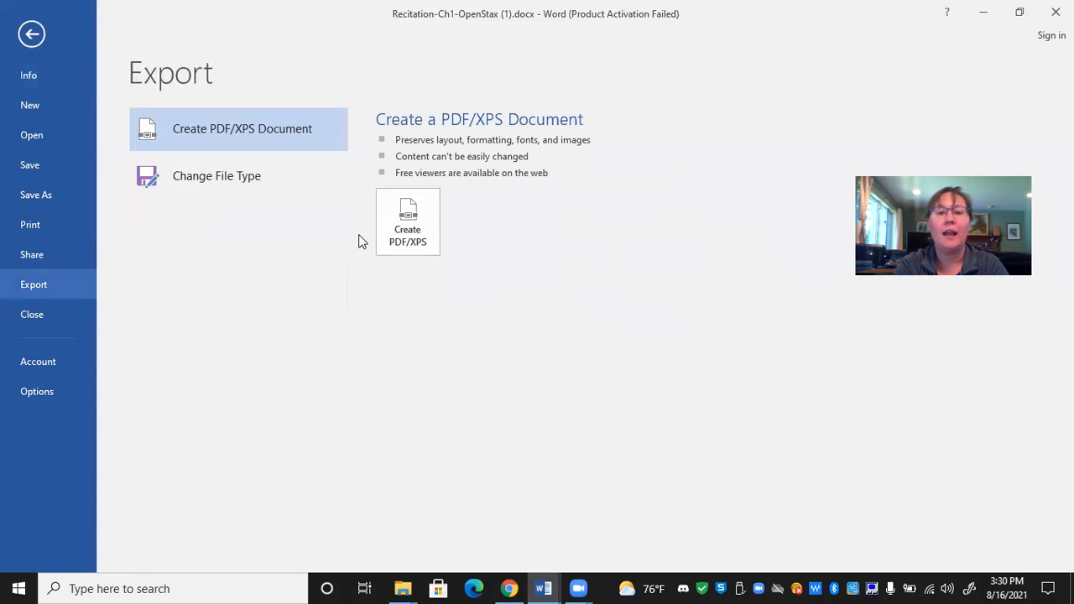
{"action": "left_click", "coordinate": [411, 228]}
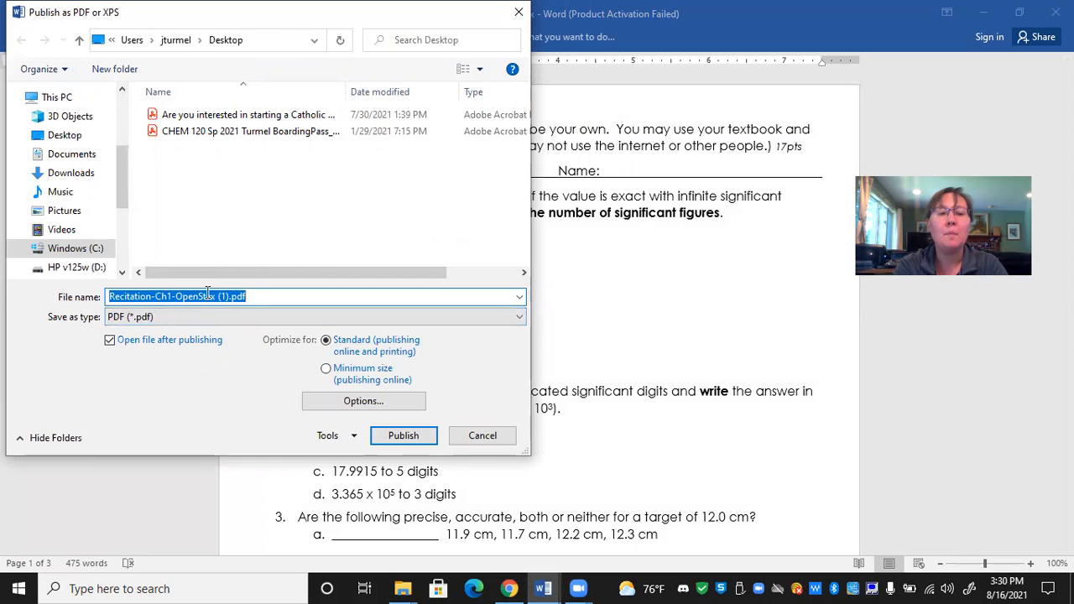
{"action": "left_click", "coordinate": [251, 292]}
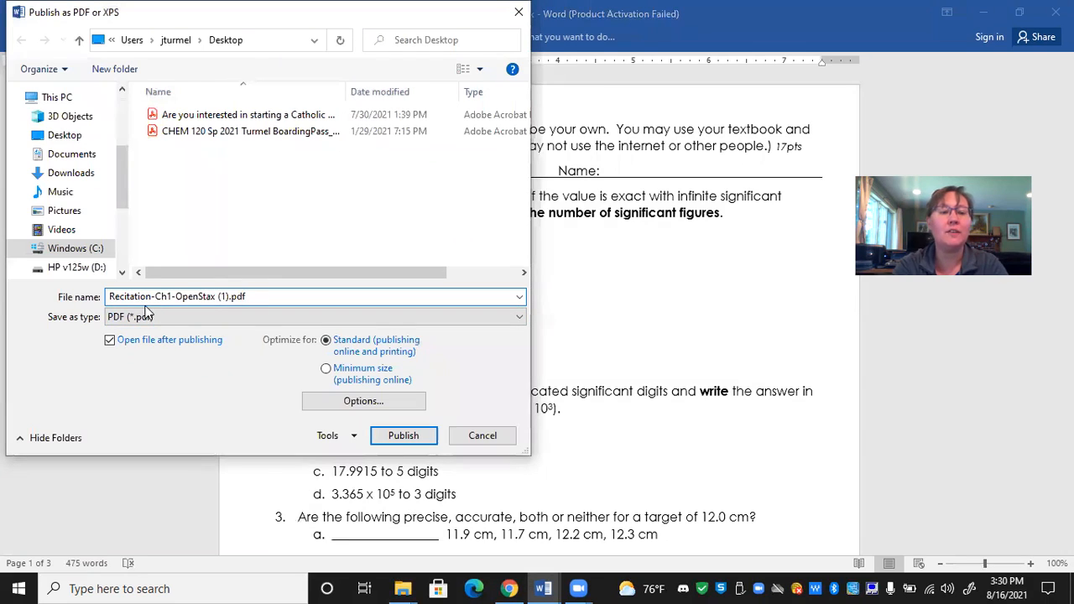
{"action": "left_click", "coordinate": [225, 296]}
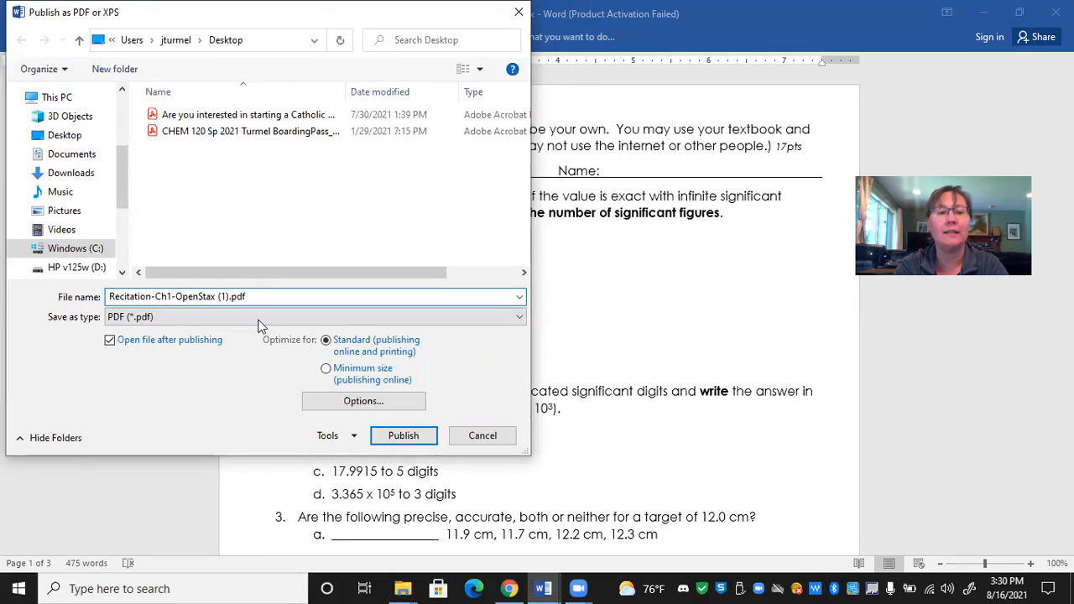
{"action": "key", "text": "BackSpace"}
{"action": "key", "text": "BackSpace"}
{"action": "key", "text": "Delete"}
{"action": "type", "text": "submission 1"}
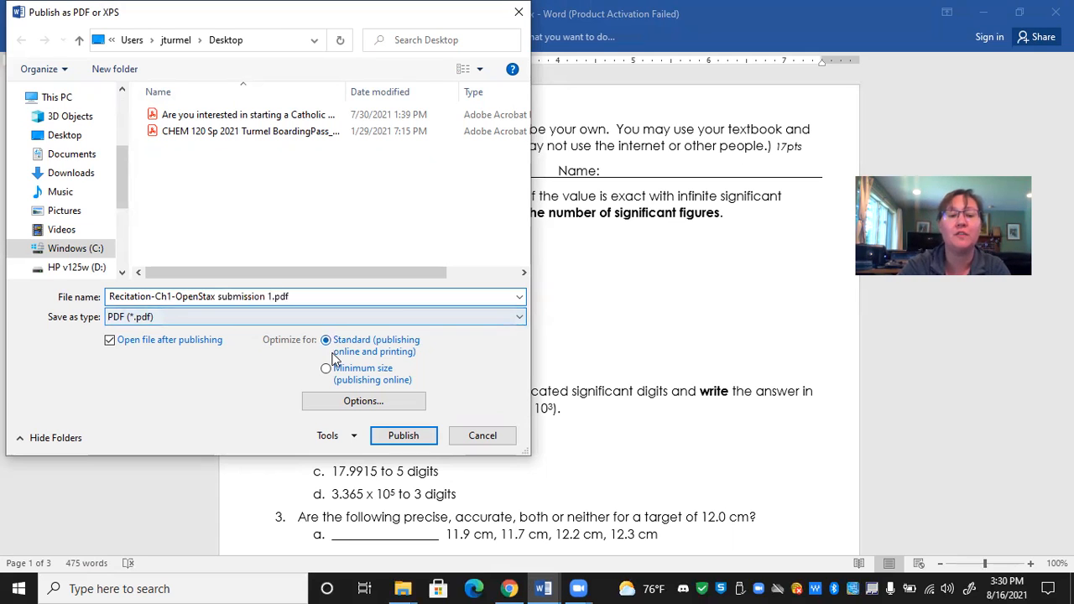
{"action": "left_click", "coordinate": [402, 435]}
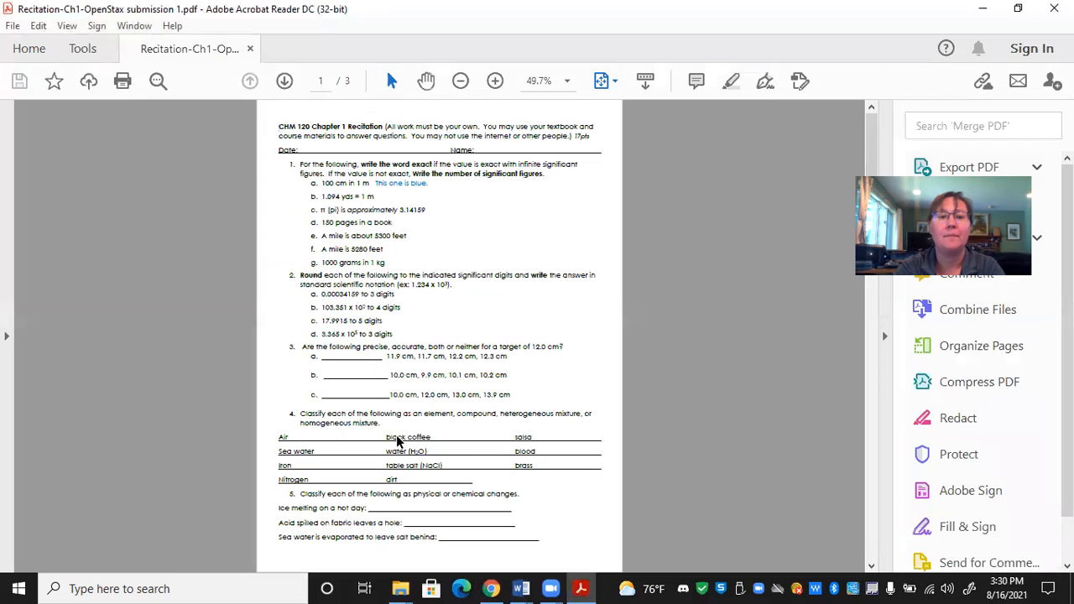
- Select the text from question 4's word list through question 5 in the published PDF, clear the selection, and close the PDF
{"action": "left_click_drag", "start_coordinate": [398, 437], "coordinate": [315, 538]}
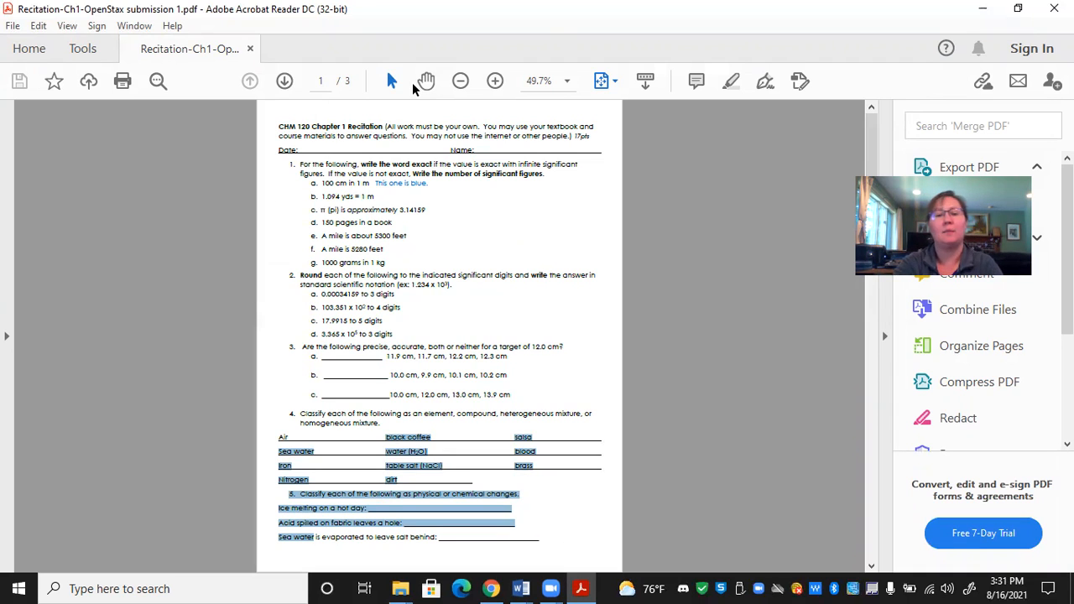
{"action": "left_click", "coordinate": [355, 284]}
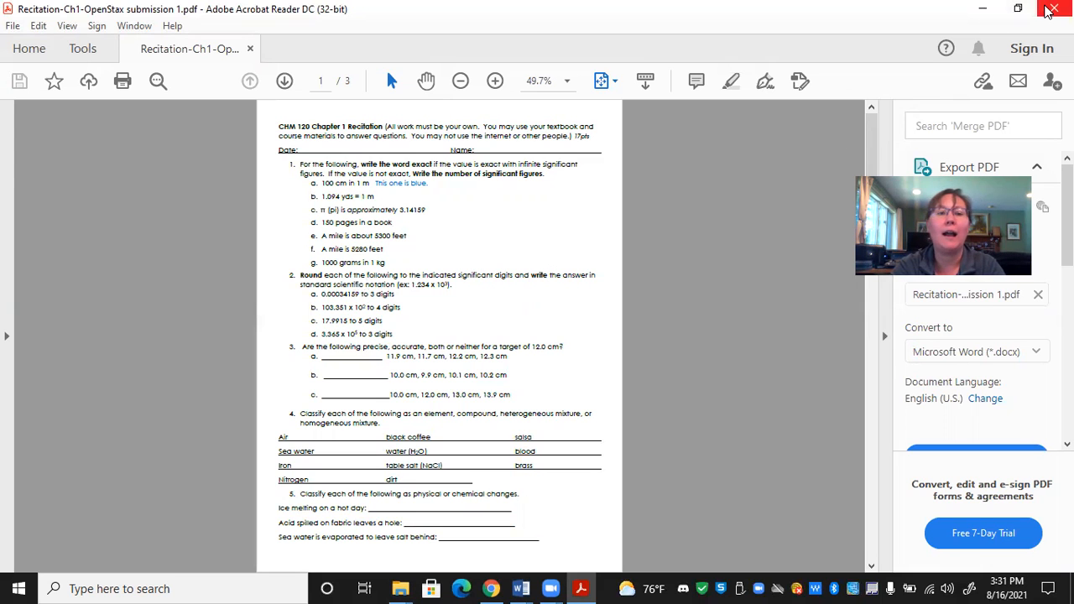
{"action": "left_click", "coordinate": [1044, 9]}
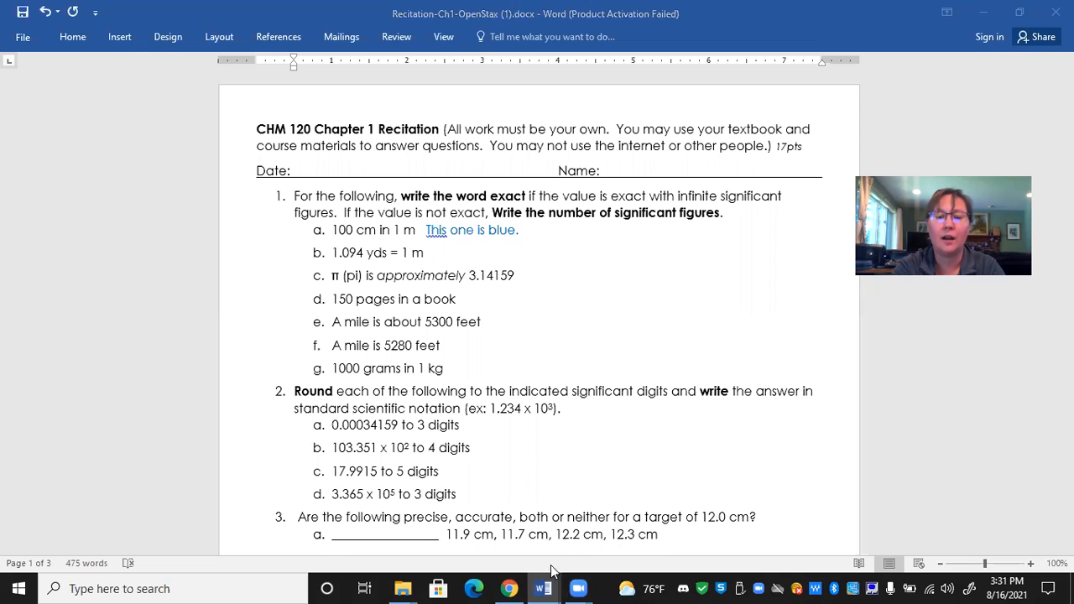
- Switch to the Test 1 document in Google Docs and add a new line below "PC's will not open MAC (Apple) files."
{"action": "mouse_move", "coordinate": [512, 588]}
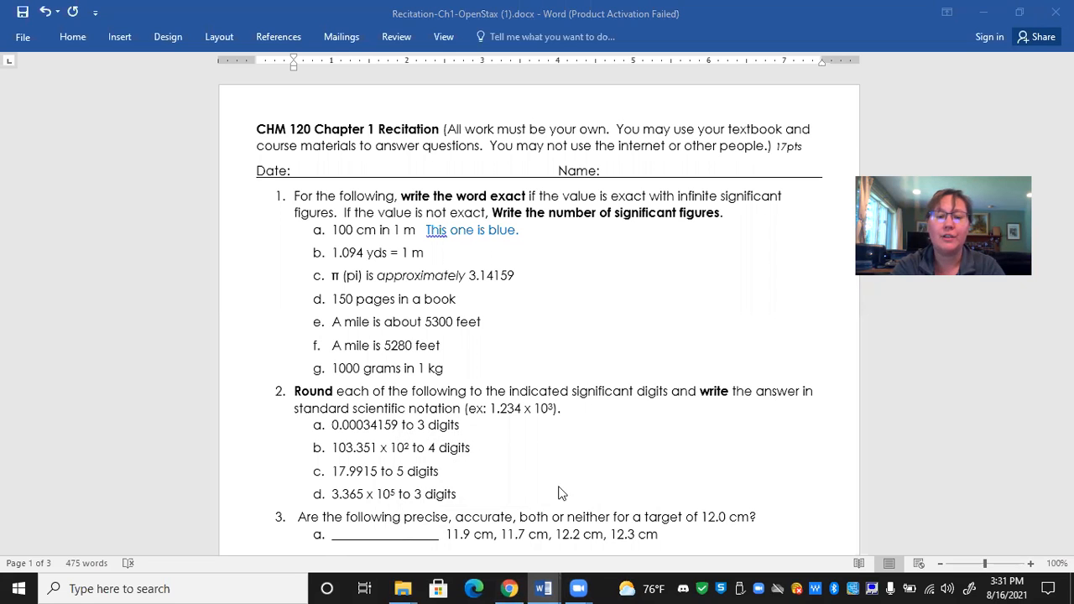
{"action": "left_click", "coordinate": [509, 587]}
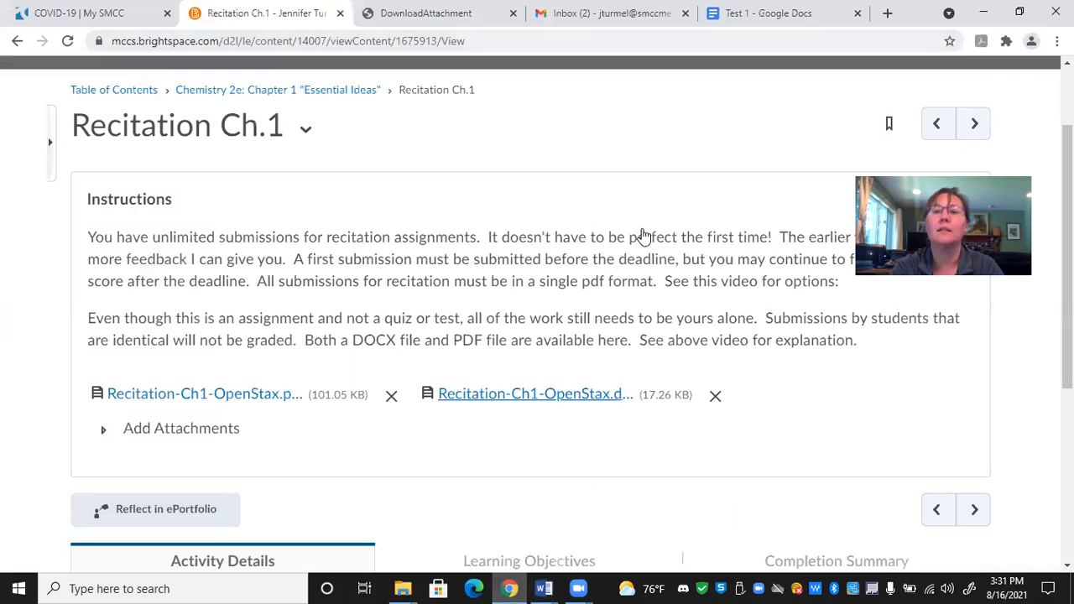
{"action": "left_click", "coordinate": [773, 15]}
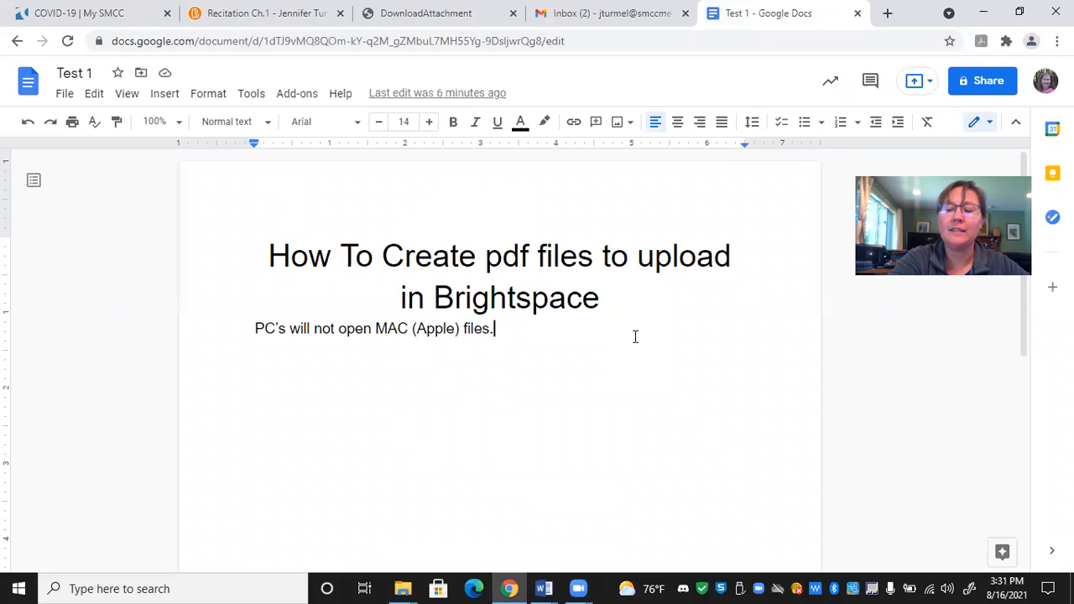
{"action": "key", "text": "Return"}
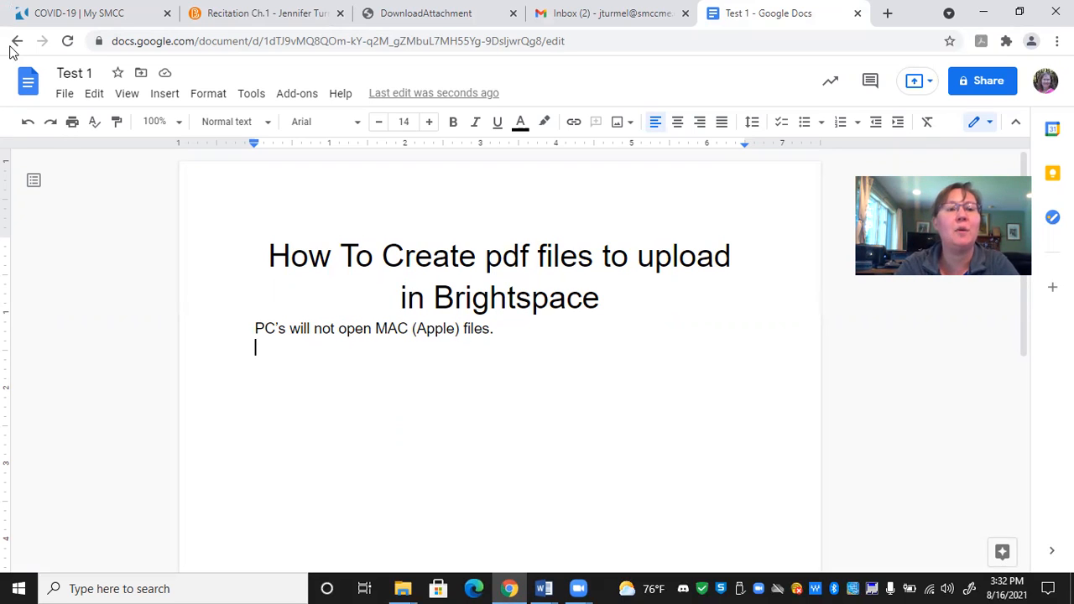
- Rename the document as "Recitation ch1 submission 1"
{"action": "double_click", "coordinate": [73, 74]}
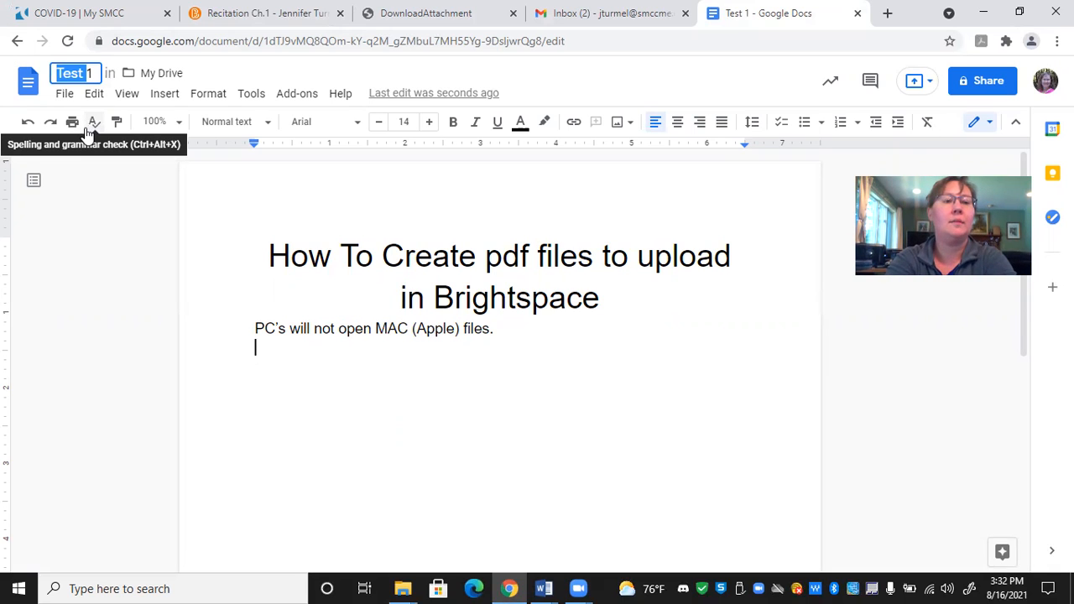
{"action": "type", "text": "Recitation "}
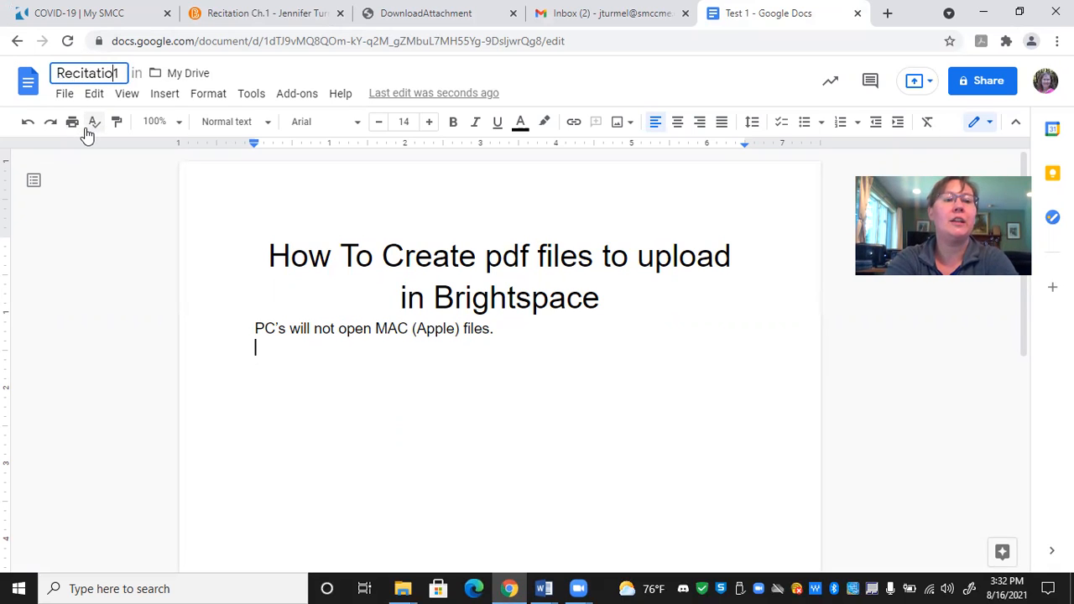
{"action": "type", "text": "ch"}
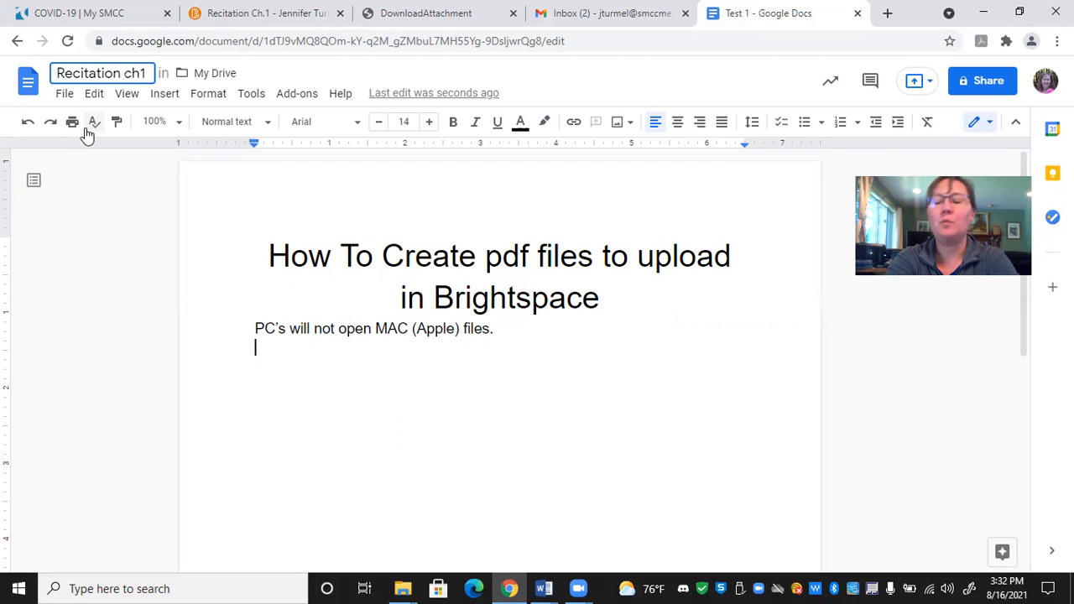
{"action": "left_click", "coordinate": [91, 126]}
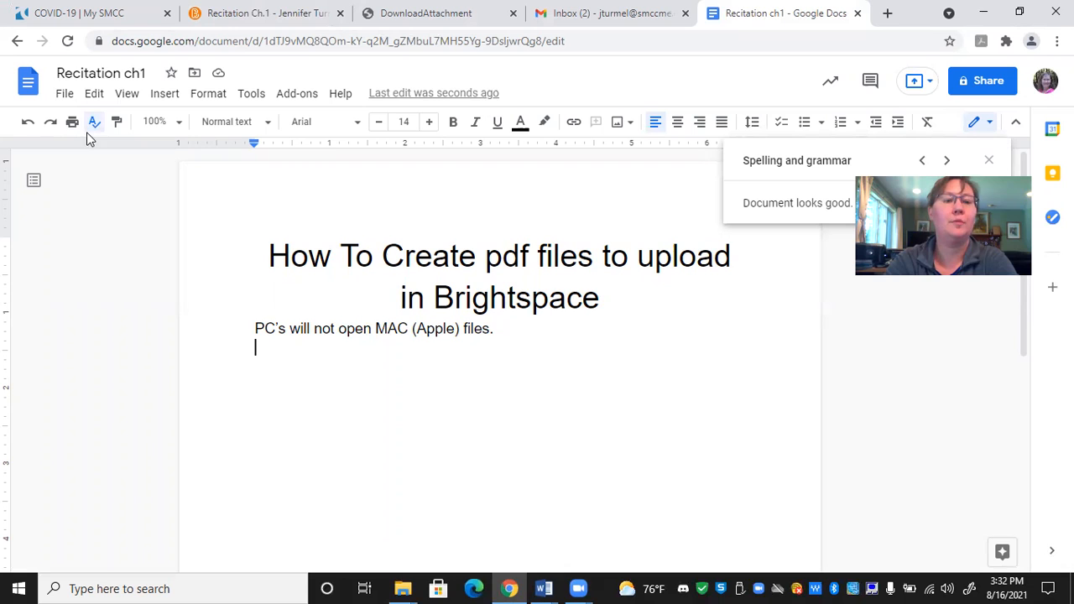
{"action": "left_click", "coordinate": [138, 75]}
{"action": "key", "text": "Return"}
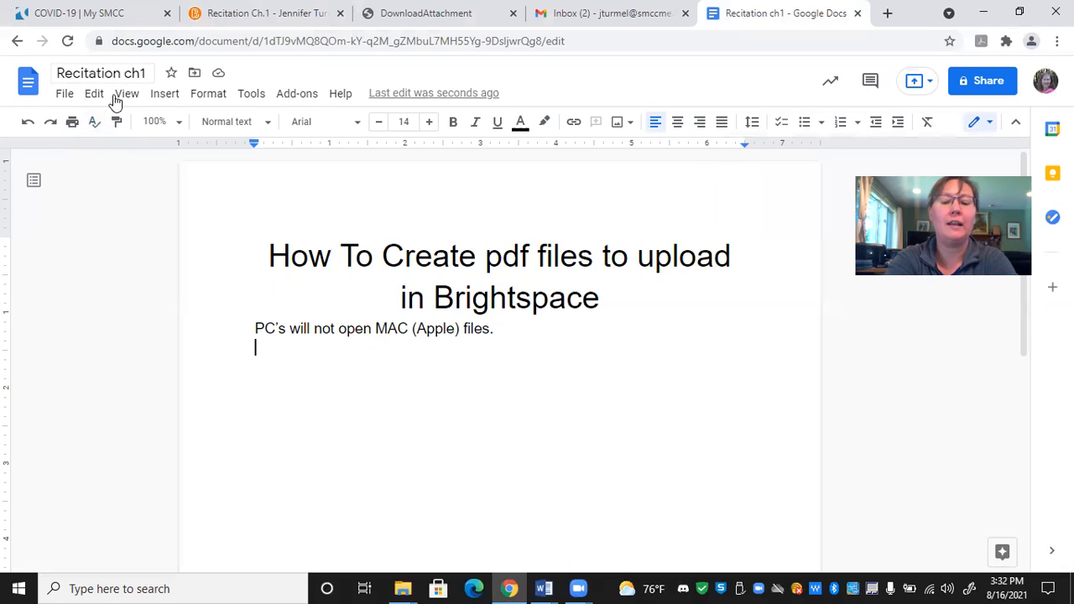
{"action": "type", "text": "su"}
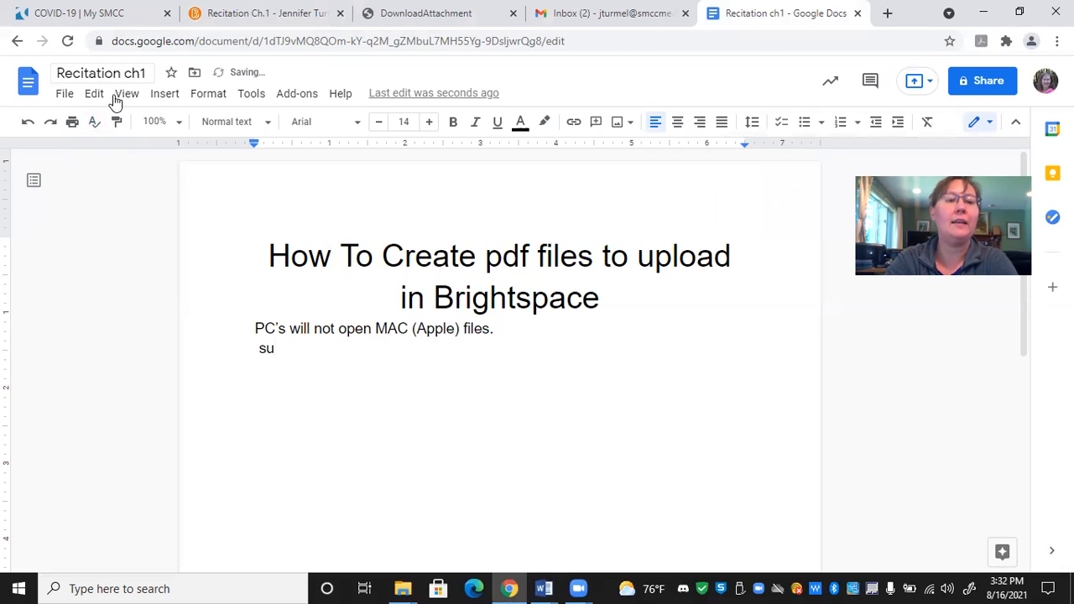
{"action": "left_click", "coordinate": [141, 76]}
{"action": "type", "text": "submission 1"}
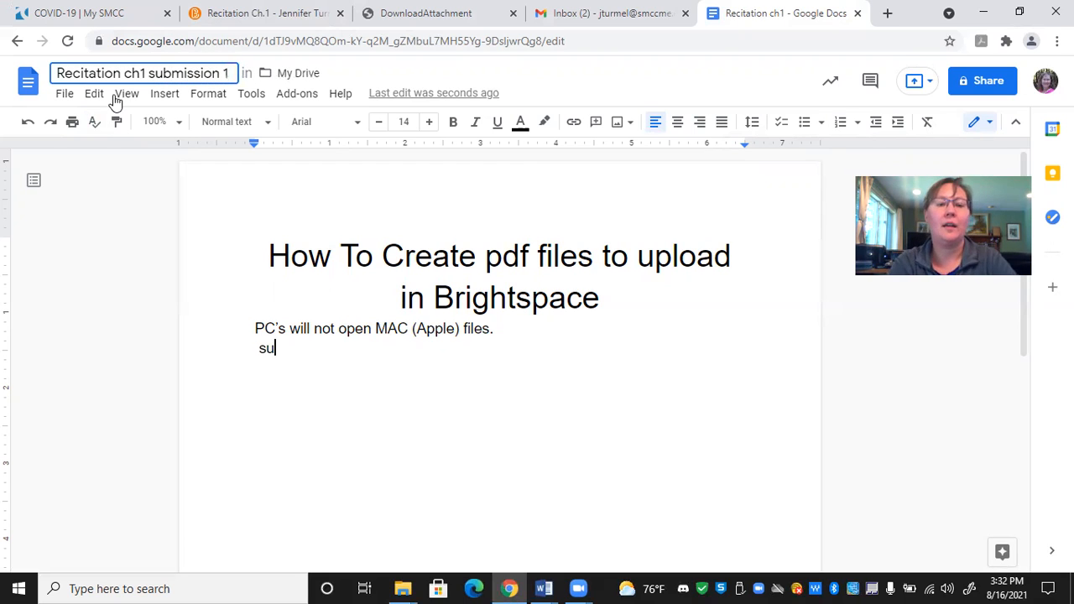
- Delete the stray "su" from the line below "PC's will not open MAC (Apple) files."
{"action": "left_click", "coordinate": [287, 335]}
{"action": "left_click_drag", "start_coordinate": [288, 339], "coordinate": [280, 350]}
{"action": "left_click", "coordinate": [280, 351]}
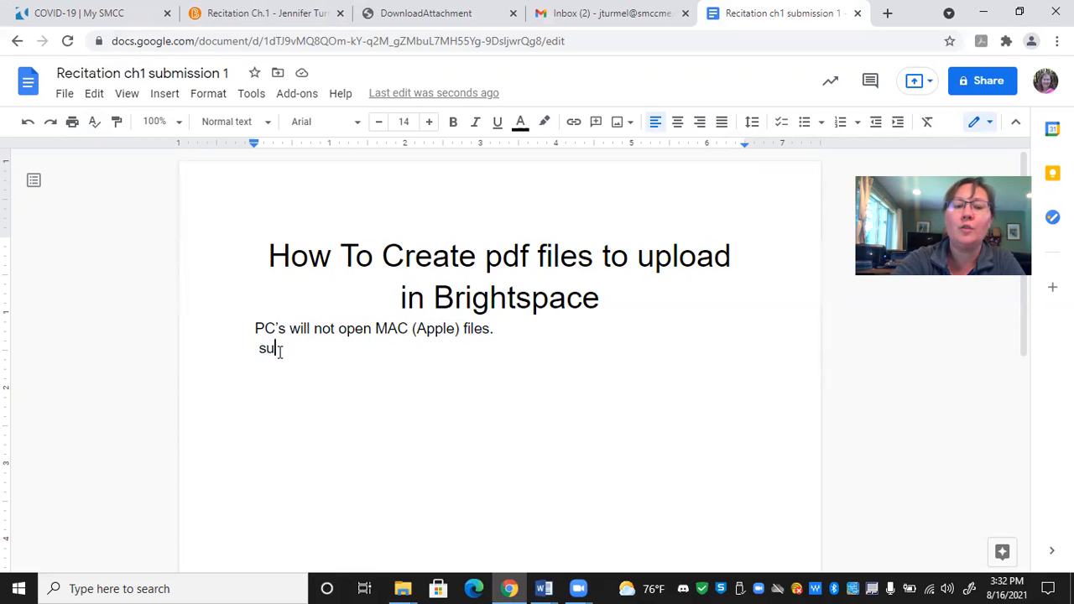
{"action": "key", "text": "BackSpace"}
{"action": "key", "text": "BackSpace"}
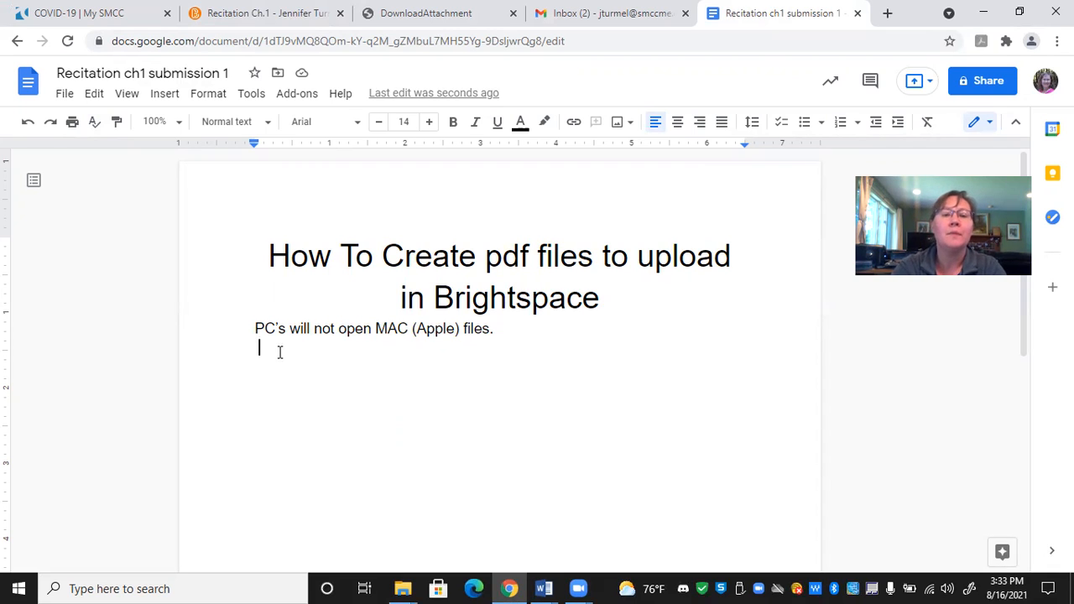
- Start inserting an image from the computer and browse to the DCIM Camera folder in the Phoenix 4 phone's internal storage
{"action": "left_click", "coordinate": [165, 94]}
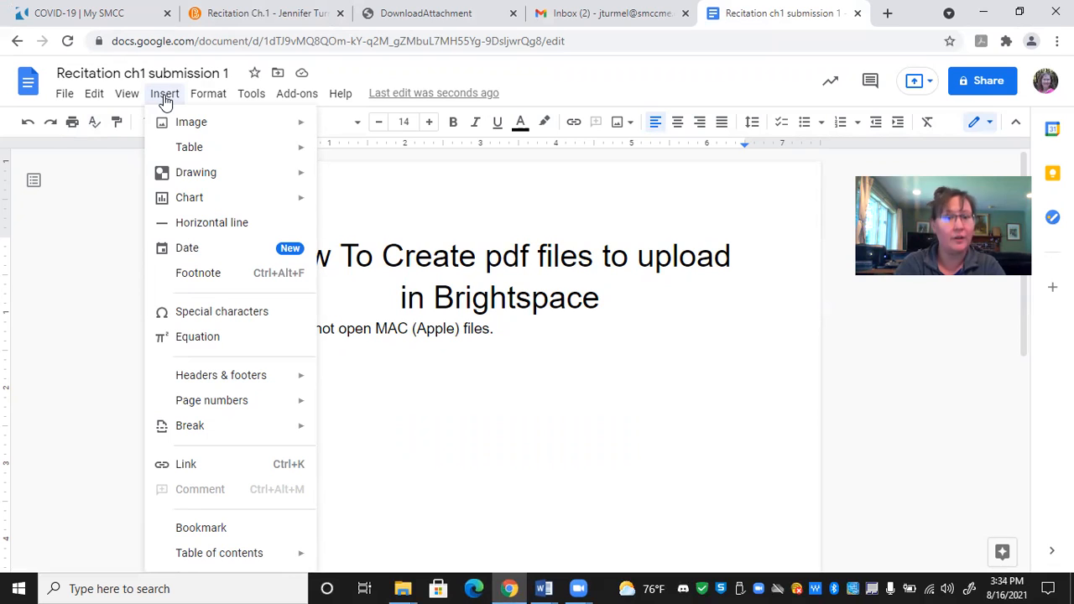
{"action": "mouse_move", "coordinate": [189, 126]}
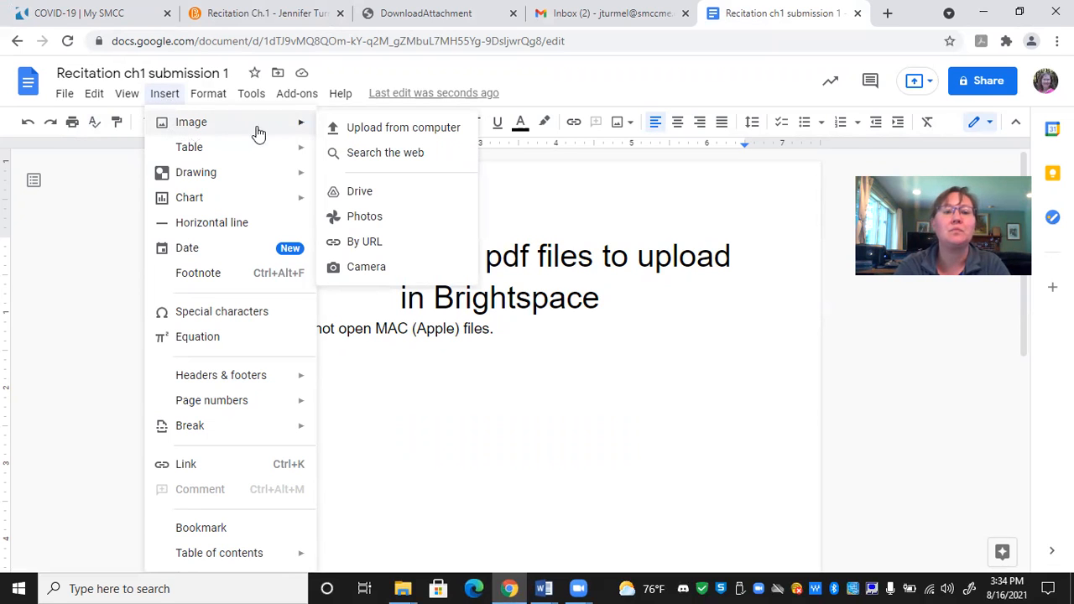
{"action": "left_click", "coordinate": [360, 127]}
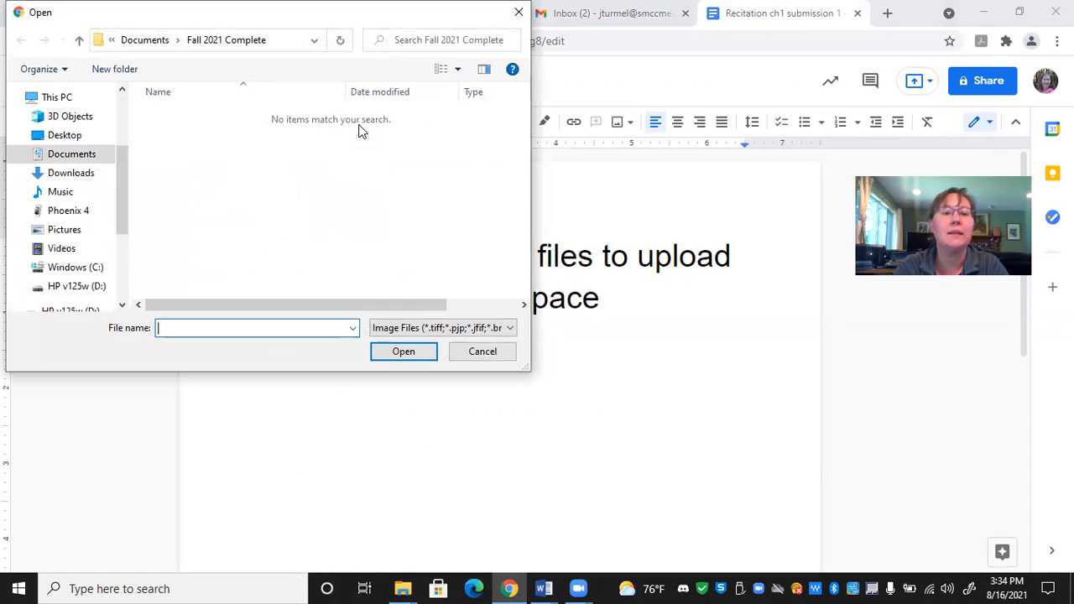
{"action": "left_click", "coordinate": [87, 213]}
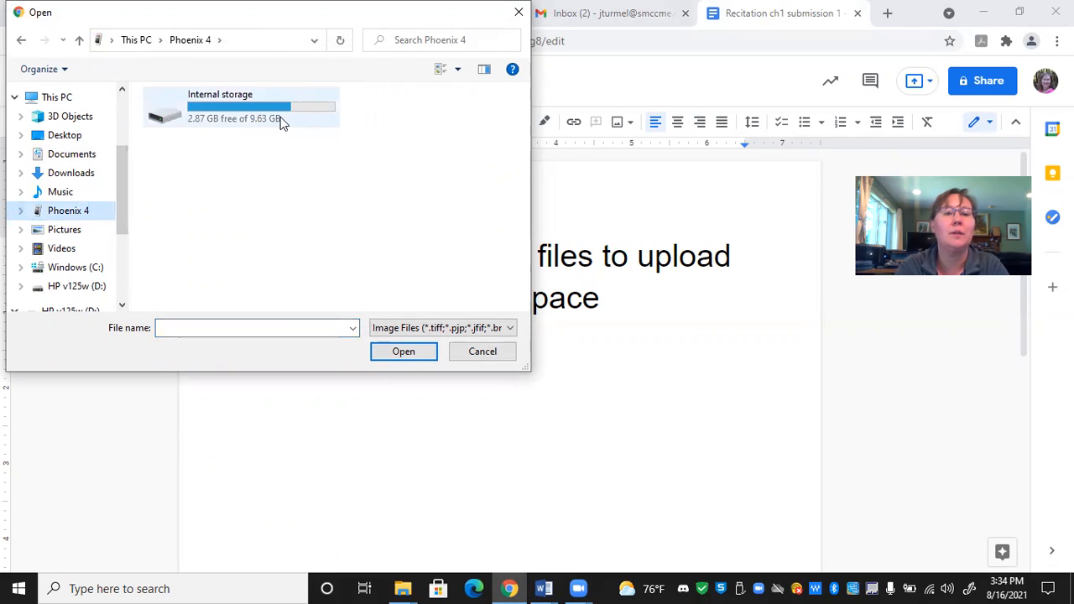
{"action": "double_click", "coordinate": [281, 122]}
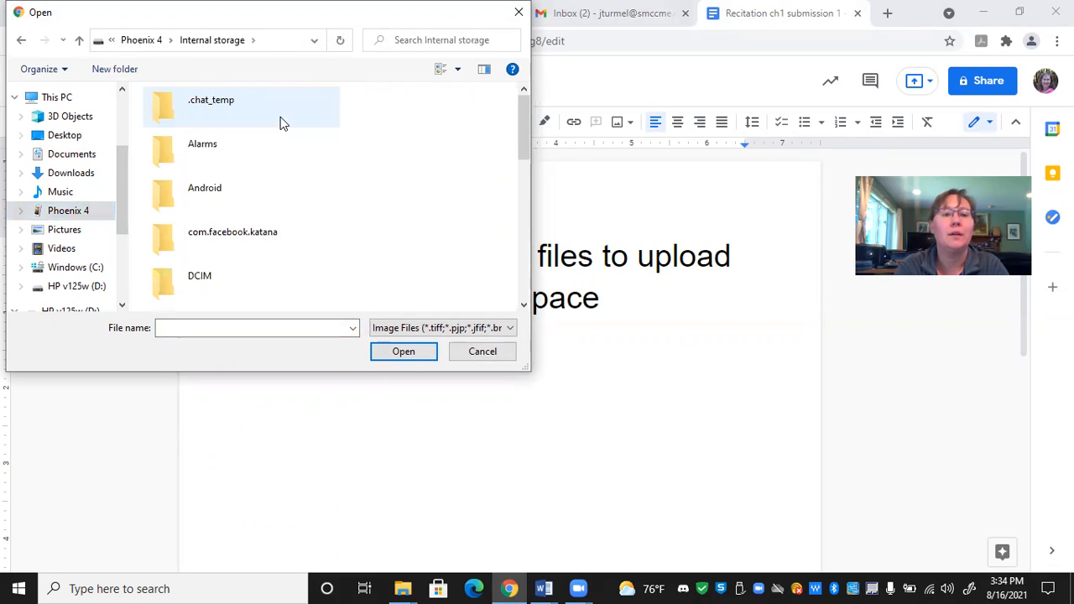
{"action": "double_click", "coordinate": [190, 282]}
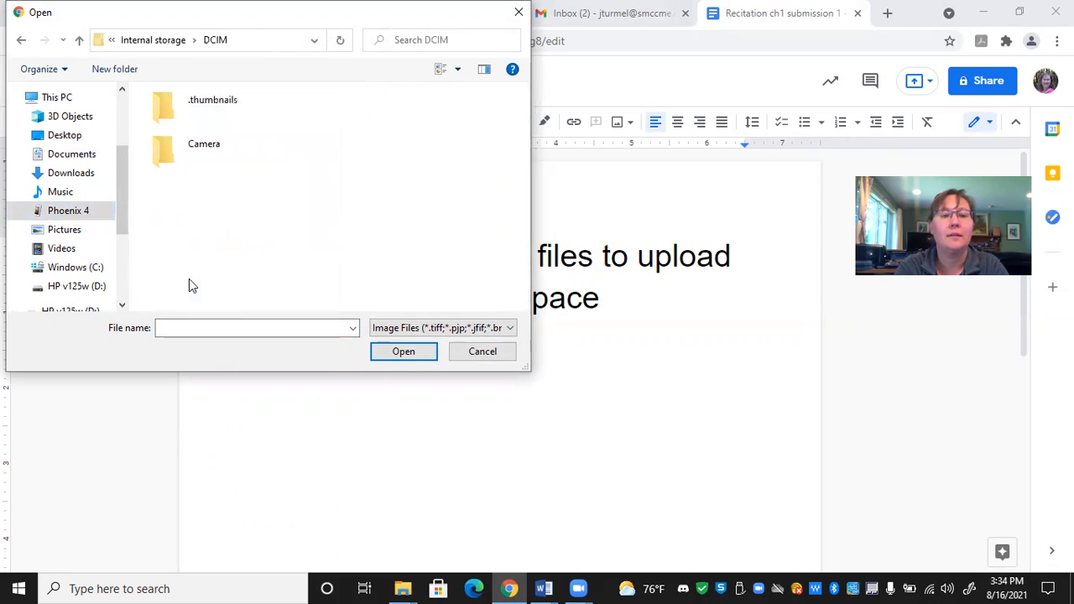
{"action": "double_click", "coordinate": [167, 151]}
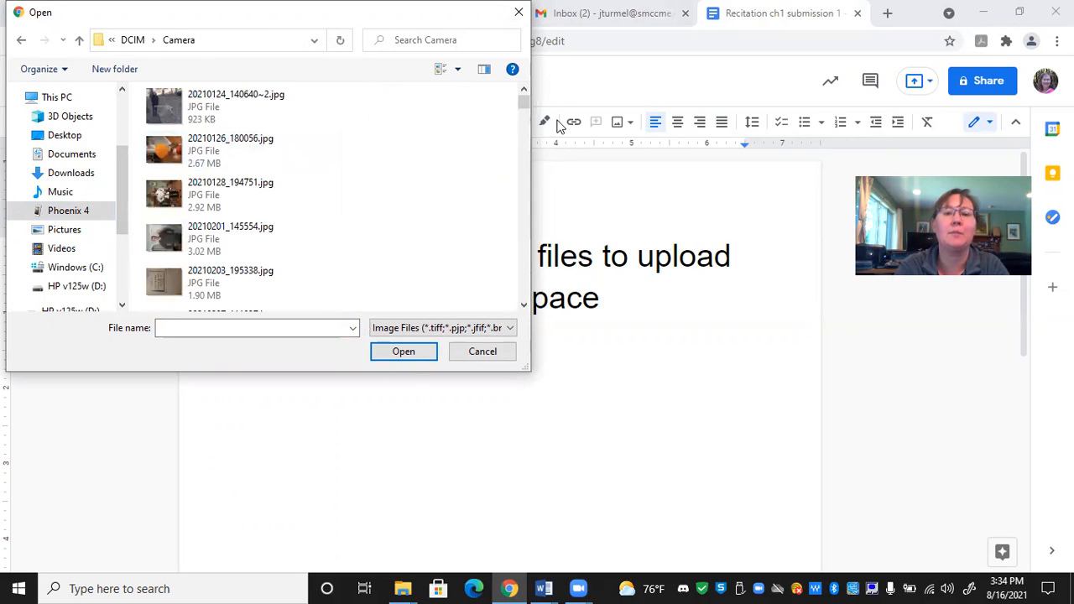
- Find the photo 20210816_150352.jpg in the Camera folder and insert it into the document
{"action": "left_click_drag", "start_coordinate": [524, 109], "coordinate": [526, 302]}
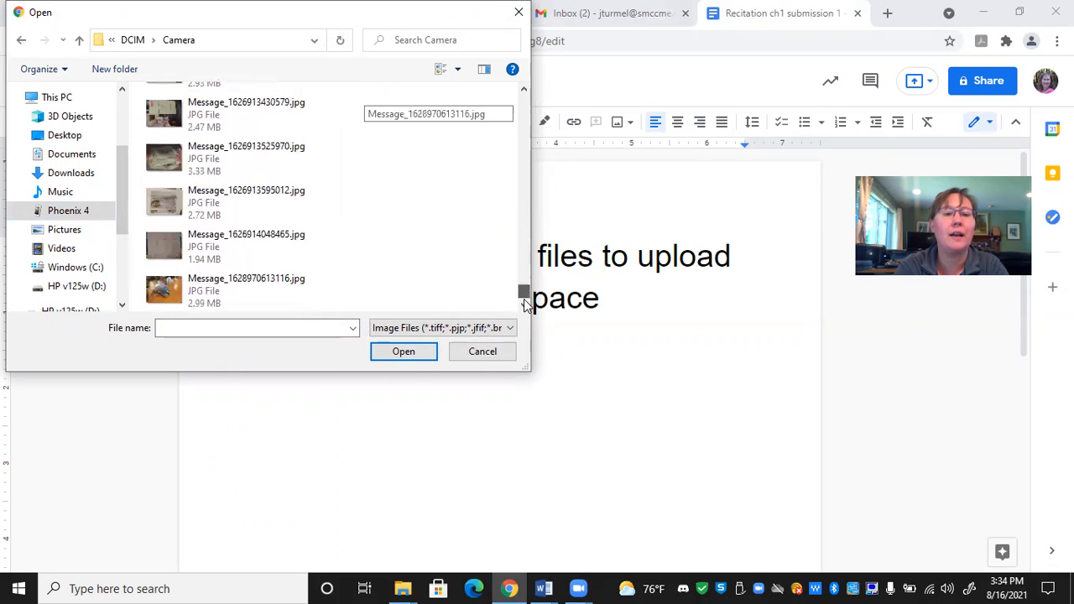
{"action": "left_click", "coordinate": [526, 93]}
{"action": "double_click", "coordinate": [525, 93]}
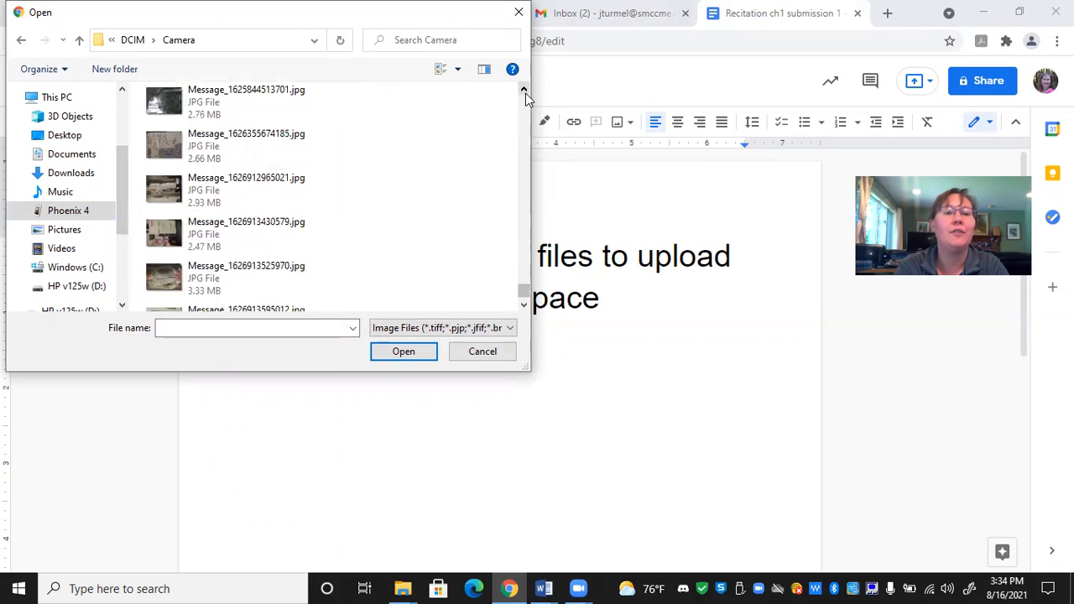
{"action": "triple_click", "coordinate": [525, 93]}
{"action": "double_click", "coordinate": [525, 93]}
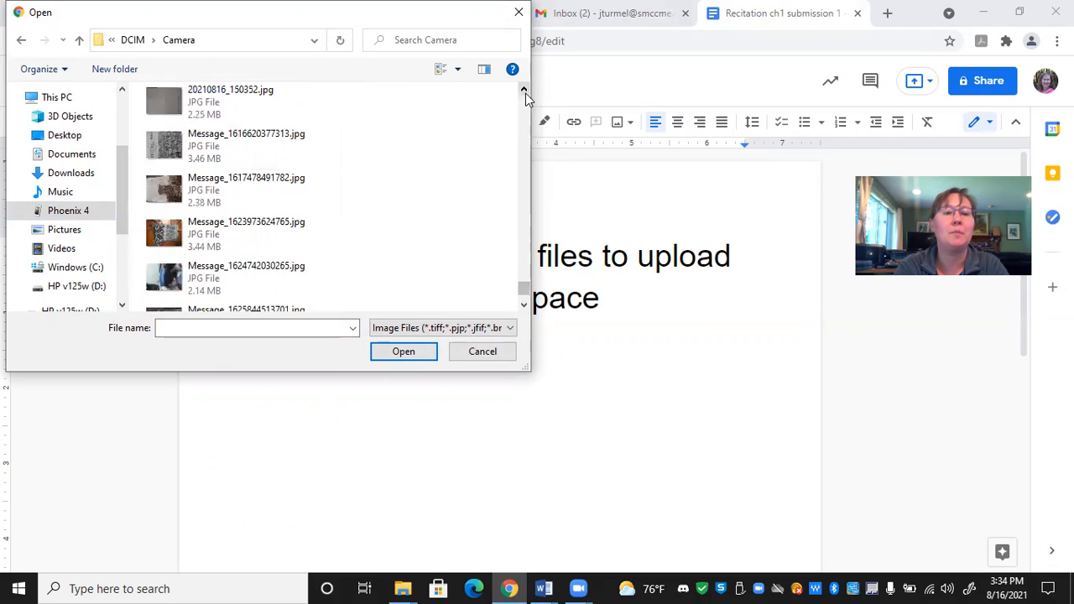
{"action": "left_click", "coordinate": [197, 120]}
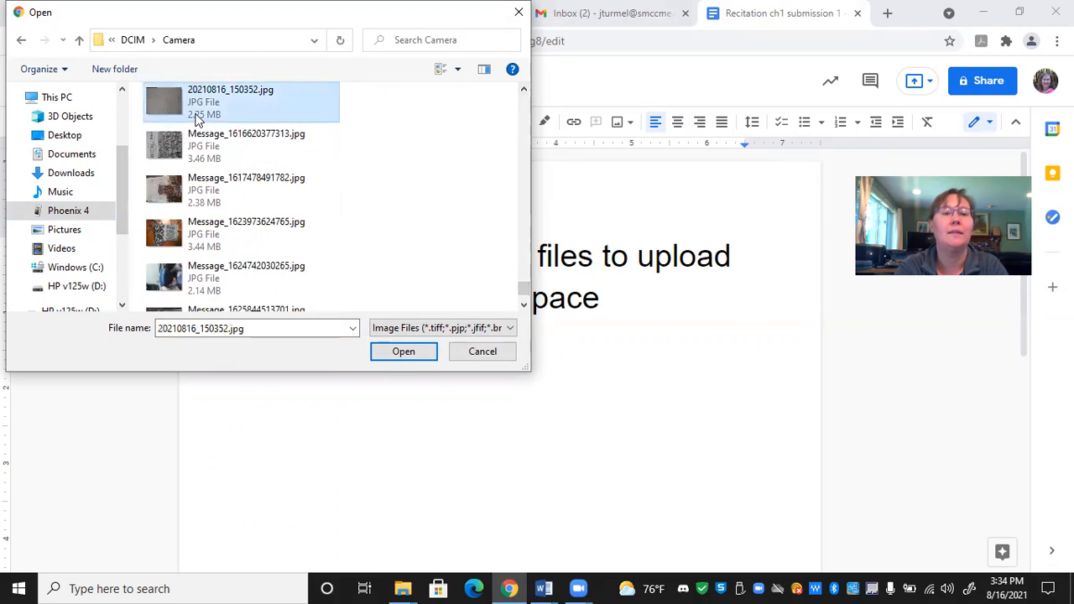
{"action": "left_click", "coordinate": [388, 358]}
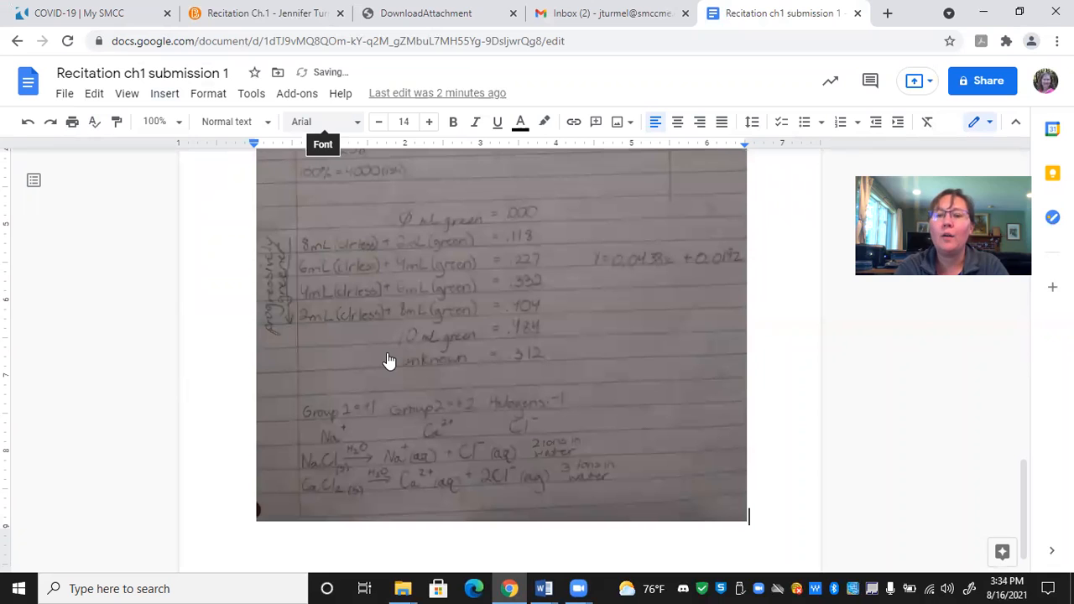
- Crop the inserted photo of handwritten notes from its lower-right corner, trimming the right side and bottom to a width of about 5 inches
{"action": "left_click", "coordinate": [435, 376]}
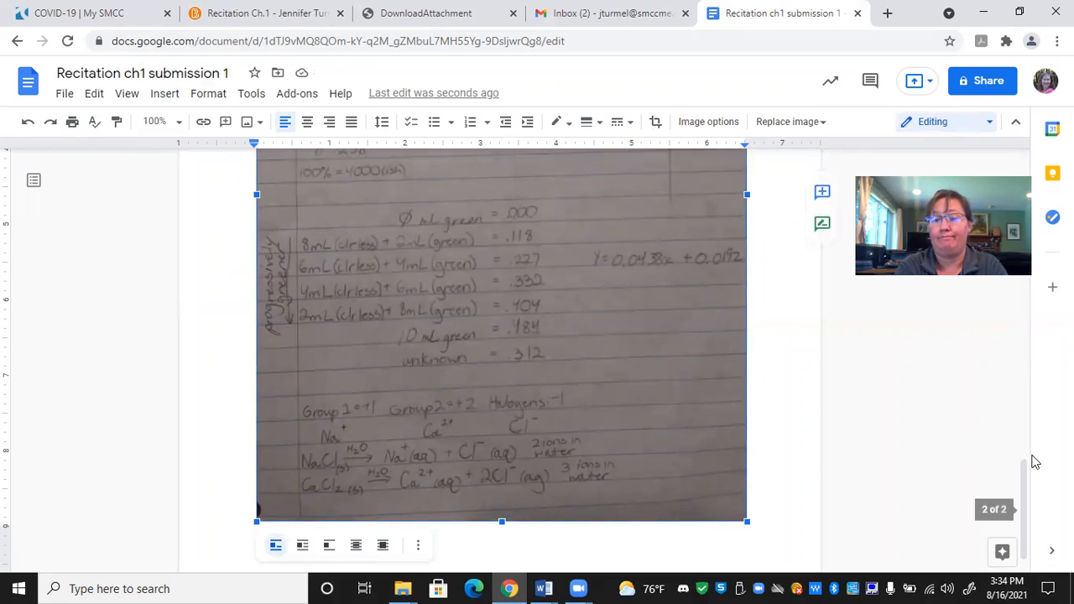
{"action": "left_click_drag", "start_coordinate": [1026, 486], "coordinate": [1025, 399]}
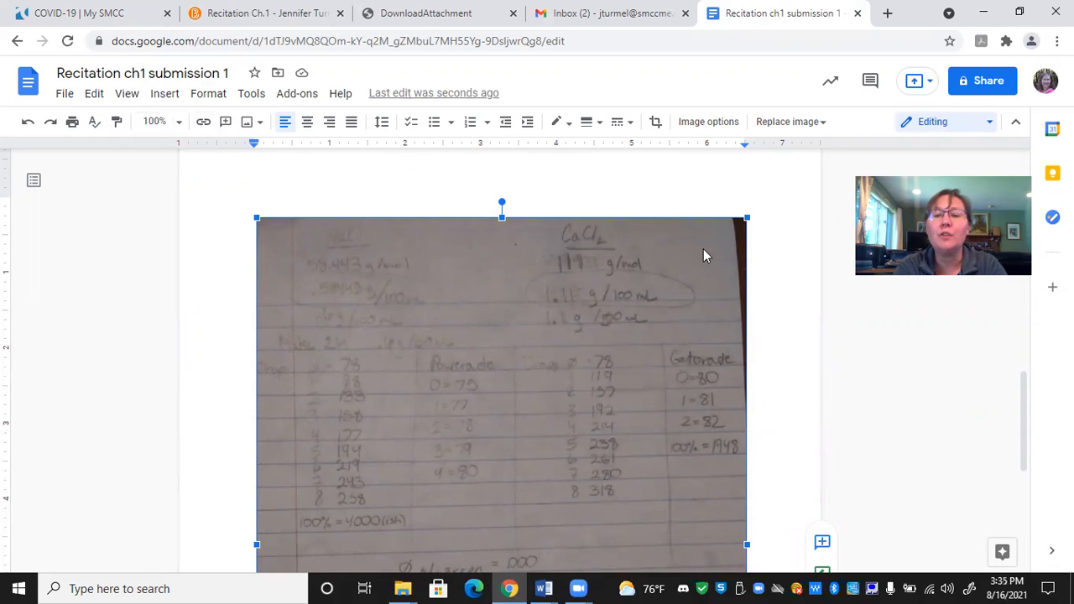
{"action": "left_click_drag", "start_coordinate": [1023, 418], "coordinate": [1025, 457]}
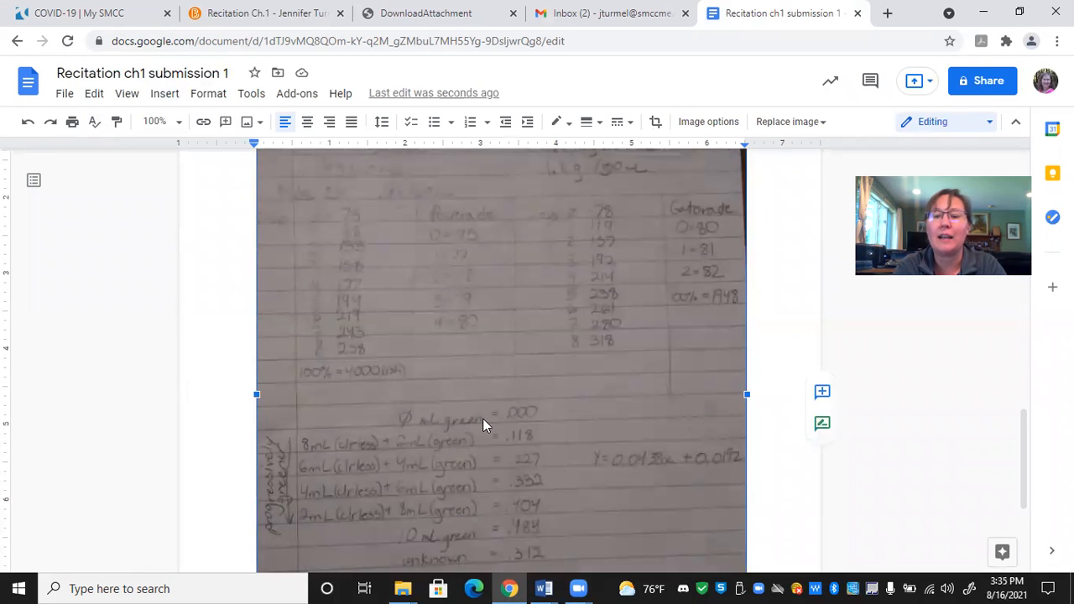
{"action": "right_click", "coordinate": [606, 452]}
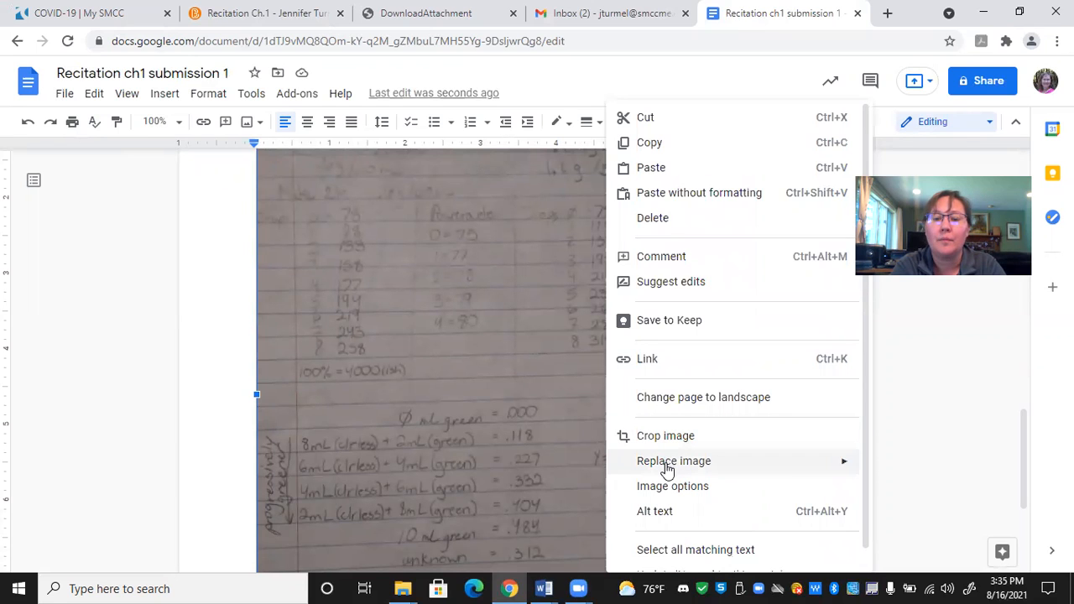
{"action": "mouse_move", "coordinate": [667, 470]}
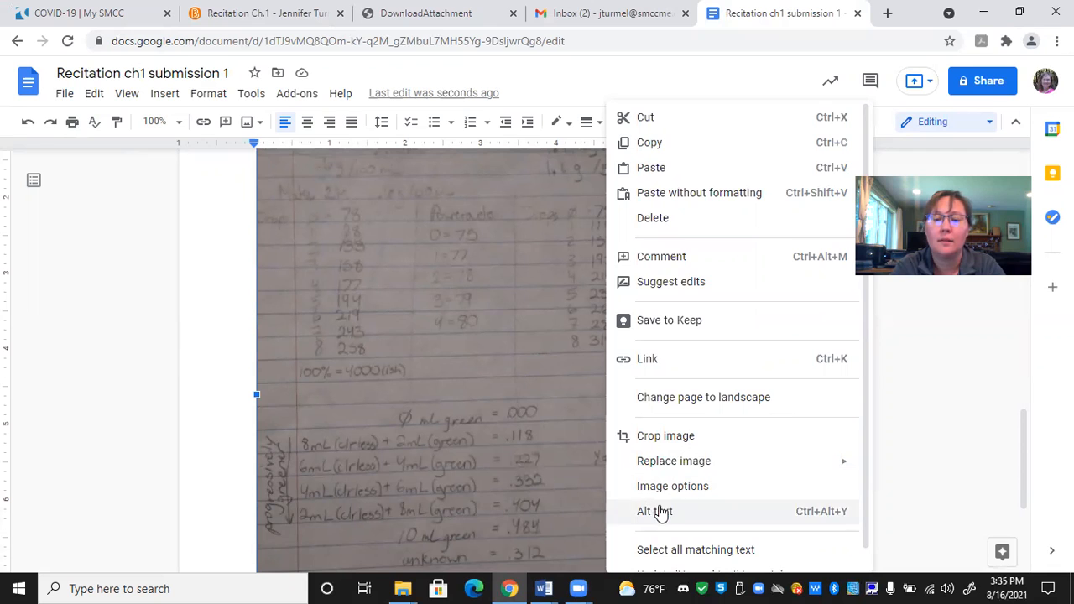
{"action": "left_click", "coordinate": [534, 494]}
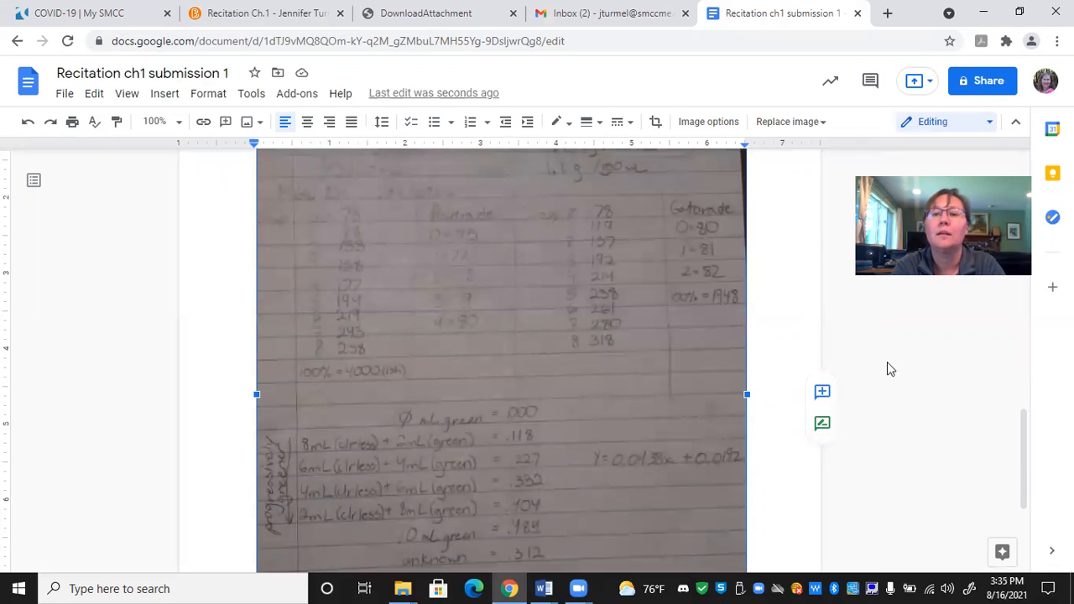
{"action": "left_click", "coordinate": [655, 126]}
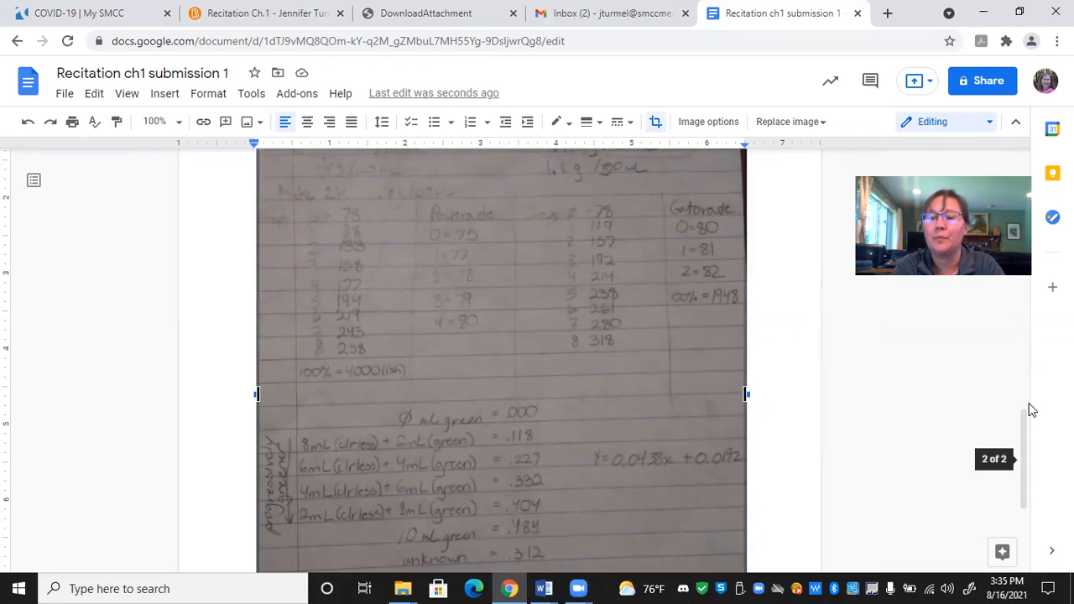
{"action": "left_click_drag", "start_coordinate": [1031, 474], "coordinate": [1023, 518]}
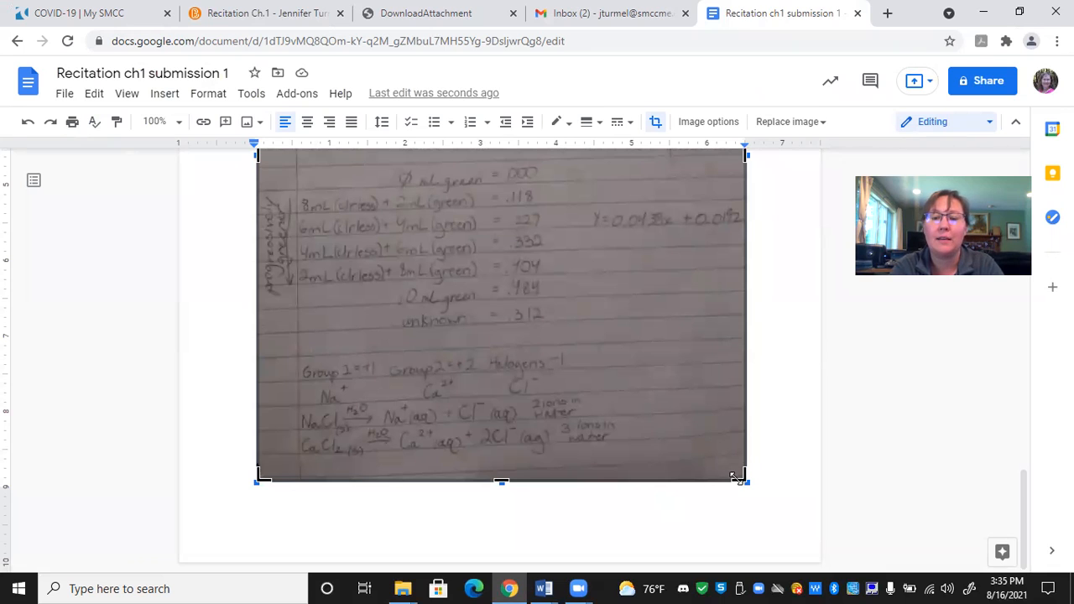
{"action": "left_click_drag", "start_coordinate": [741, 478], "coordinate": [626, 377]}
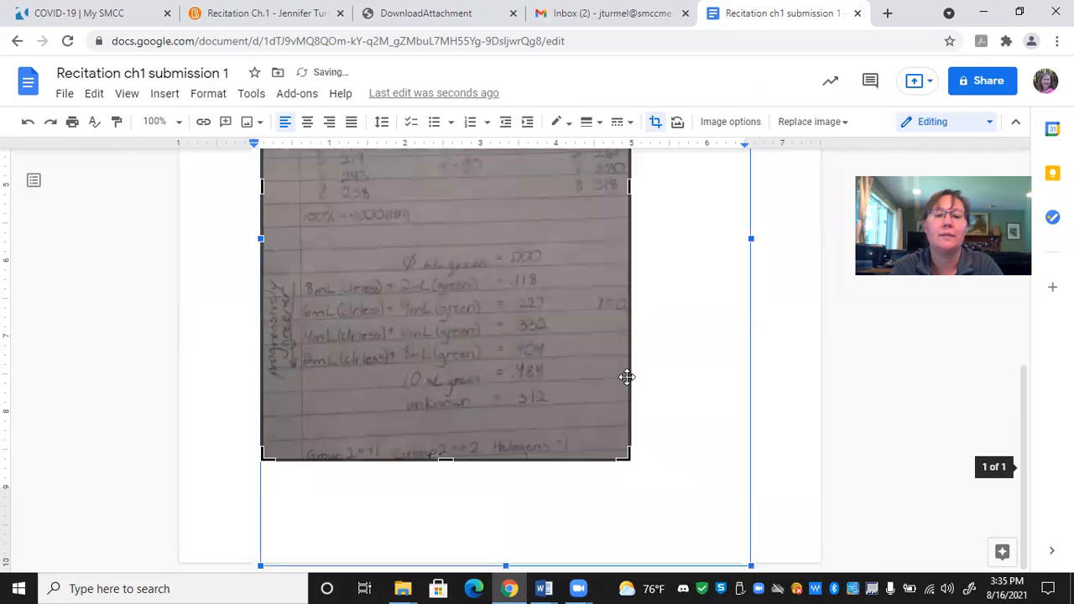
{"action": "left_click", "coordinate": [706, 409]}
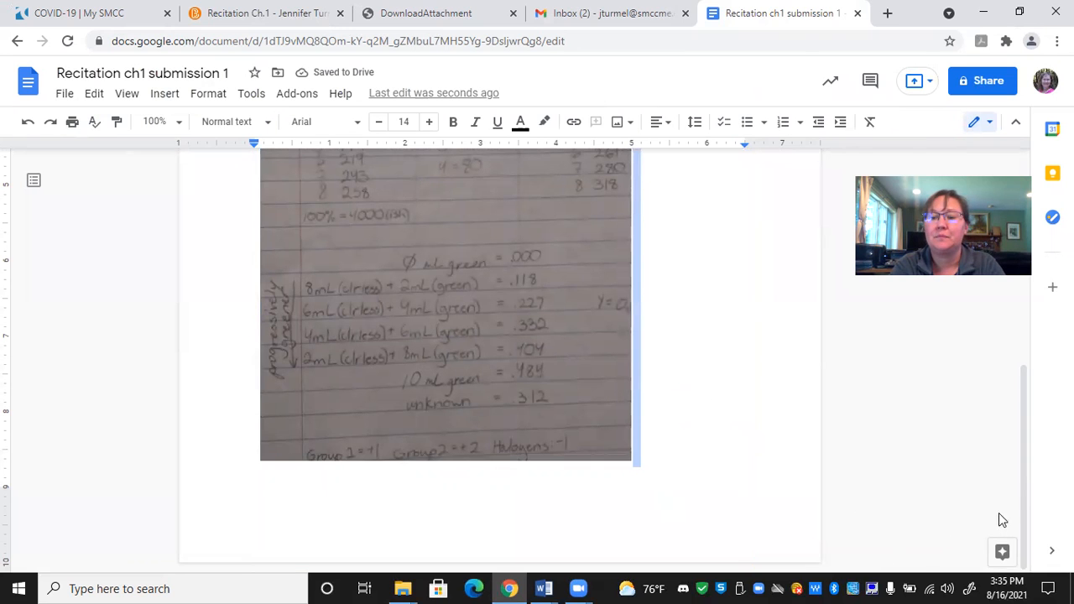
- Enlarge the cropped photo from its lower-right corner to about 5.5 inches wide and check it on the page
{"action": "left_click_drag", "start_coordinate": [1021, 507], "coordinate": [1041, 544]}
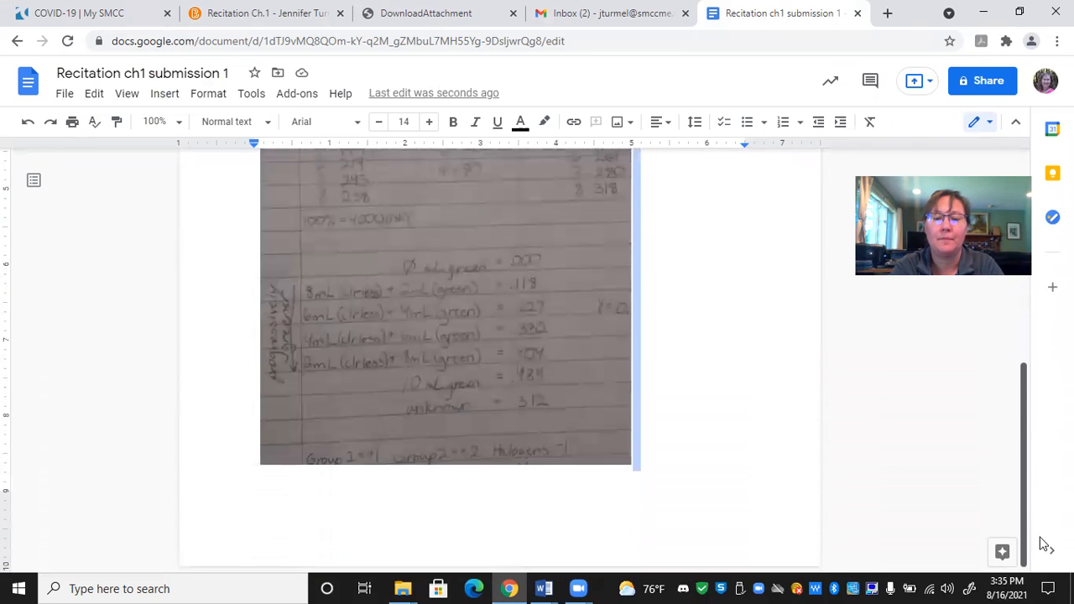
{"action": "left_click", "coordinate": [613, 443]}
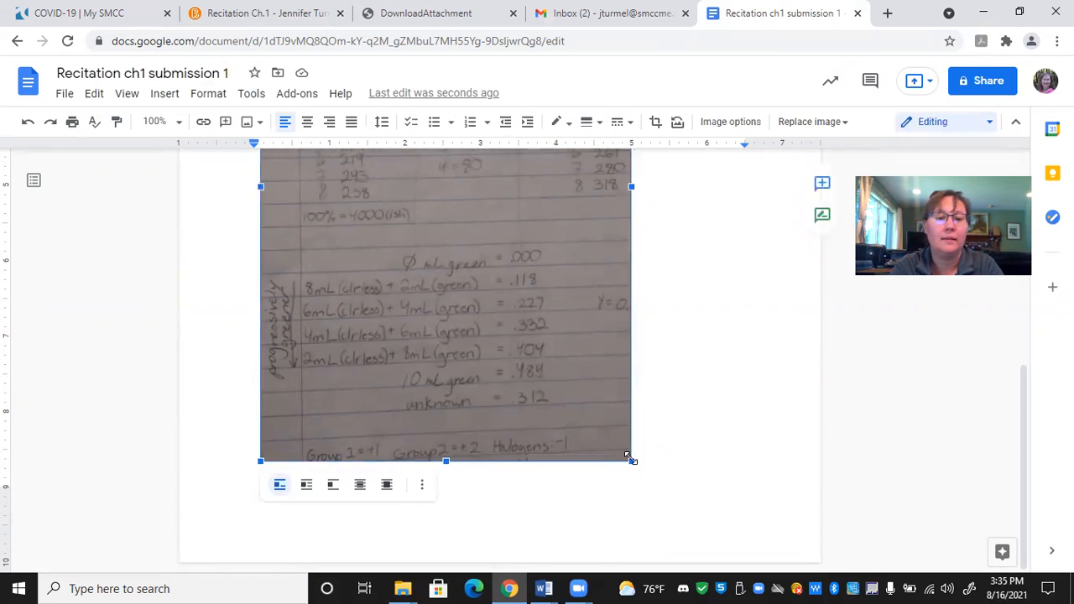
{"action": "left_click_drag", "start_coordinate": [625, 456], "coordinate": [678, 473]}
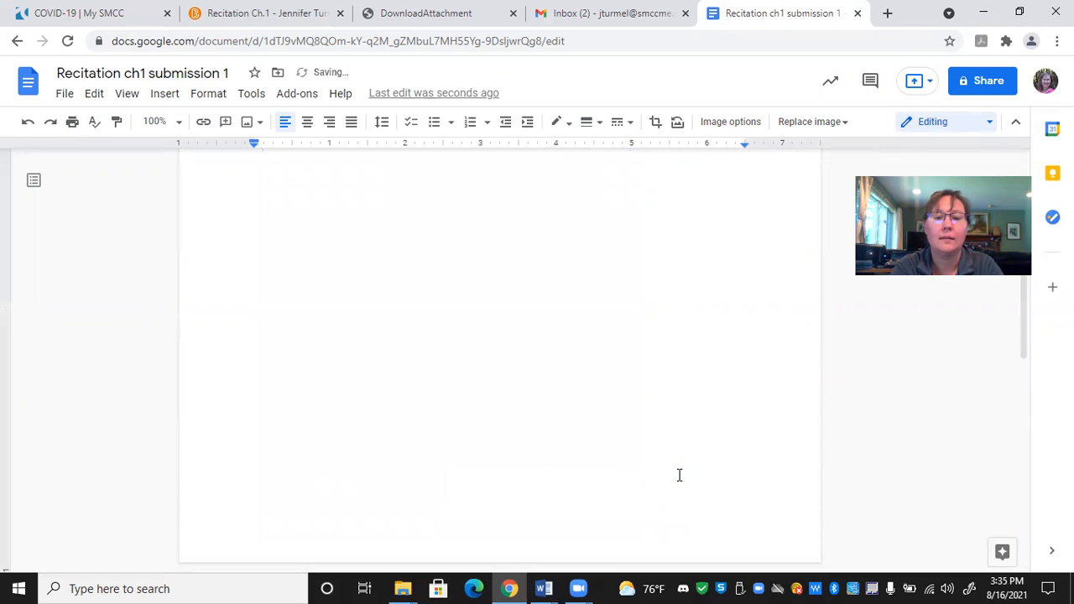
{"action": "left_click_drag", "start_coordinate": [1031, 307], "coordinate": [1044, 463]}
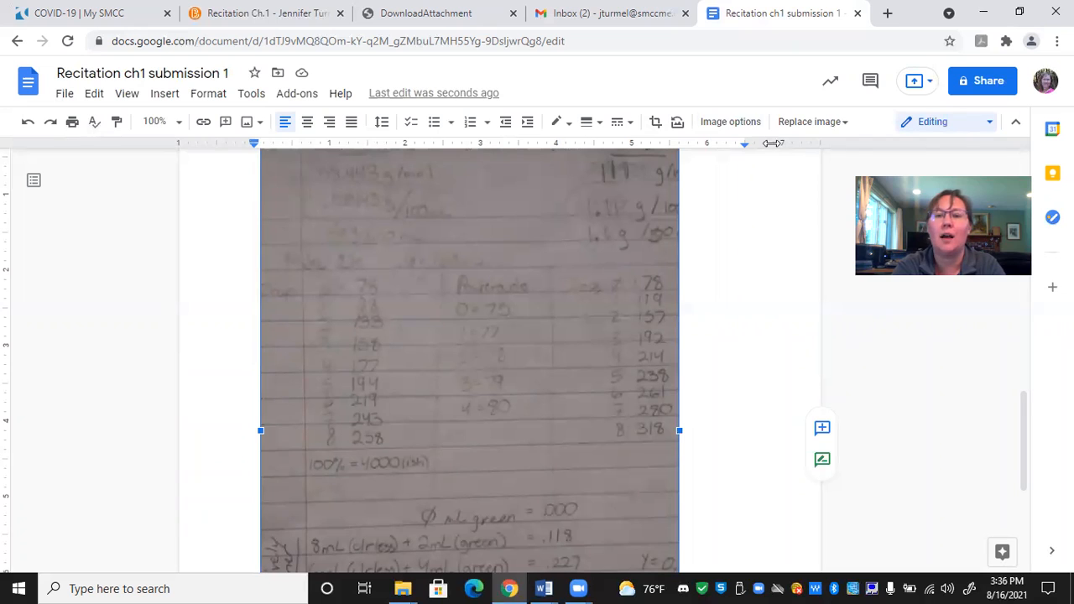
- Open the size and rotation options for the handwritten-notes photo and rotate it in 90° increments, ending back at 0°
{"action": "left_click", "coordinate": [730, 121]}
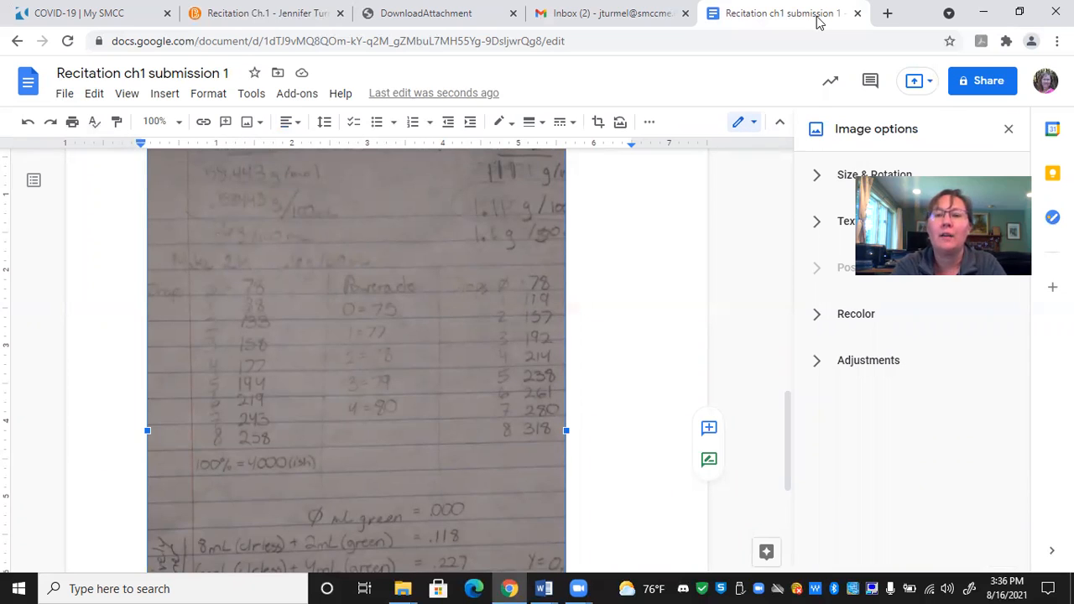
{"action": "left_click", "coordinate": [875, 181]}
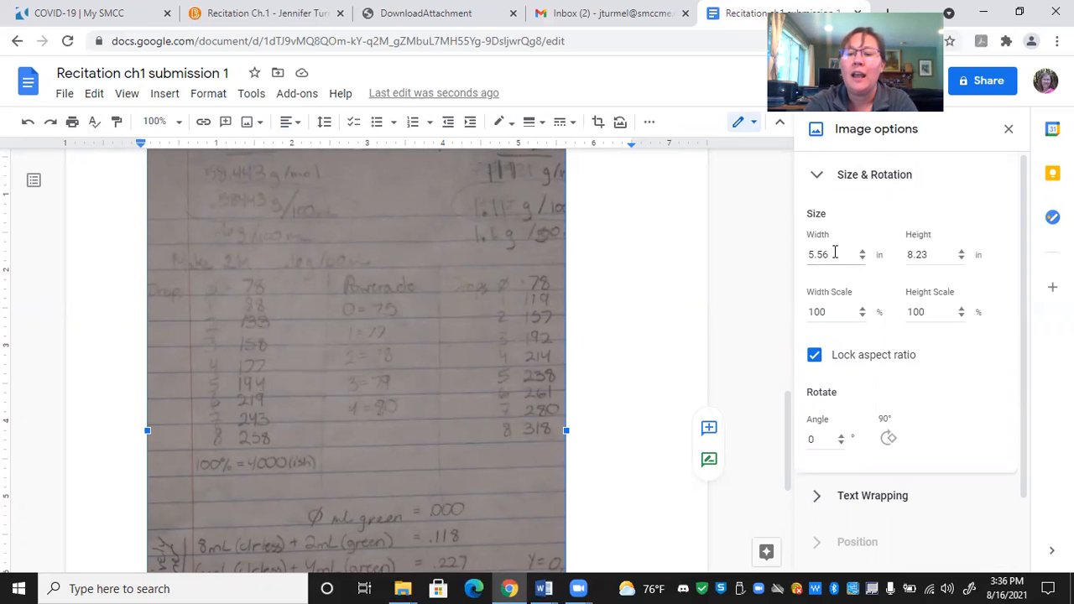
{"action": "left_click", "coordinate": [888, 440]}
{"action": "left_click", "coordinate": [888, 439]}
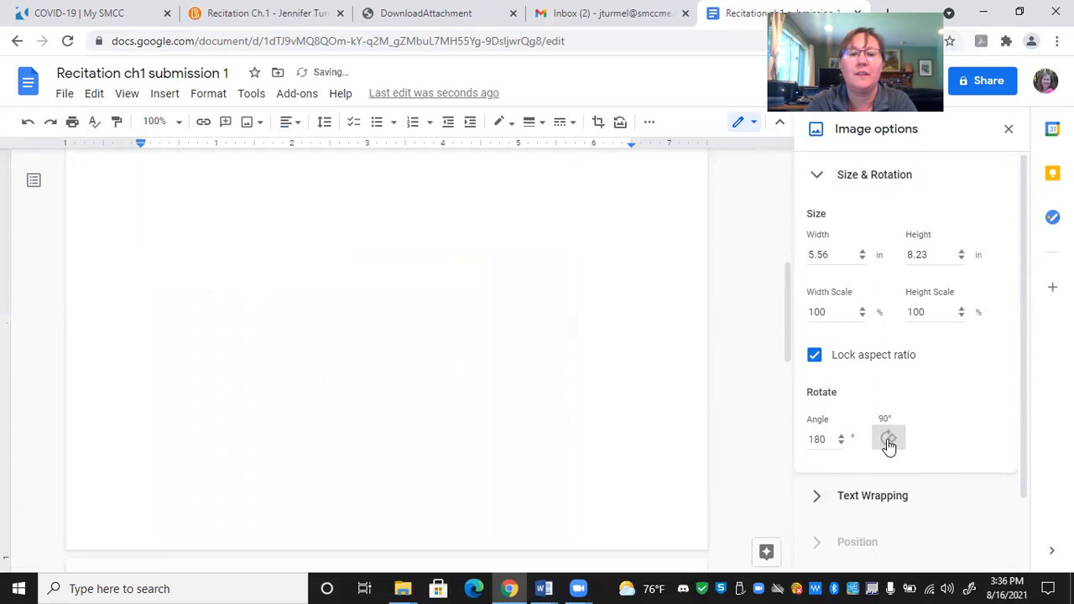
{"action": "left_click", "coordinate": [888, 439]}
{"action": "left_click", "coordinate": [889, 439]}
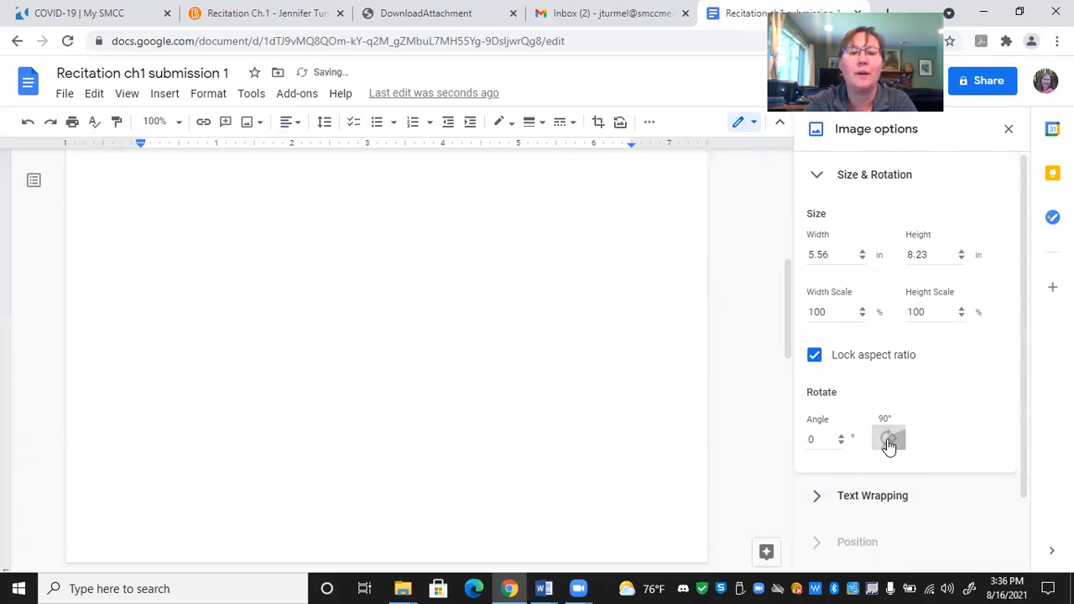
{"action": "left_click", "coordinate": [888, 439]}
{"action": "left_click", "coordinate": [889, 440]}
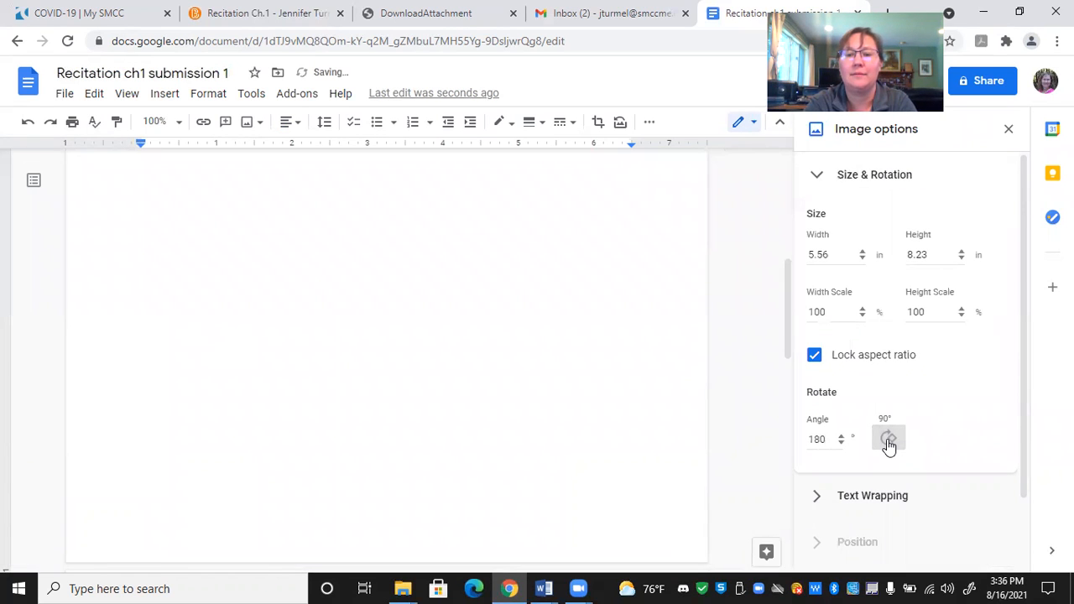
{"action": "left_click", "coordinate": [888, 440]}
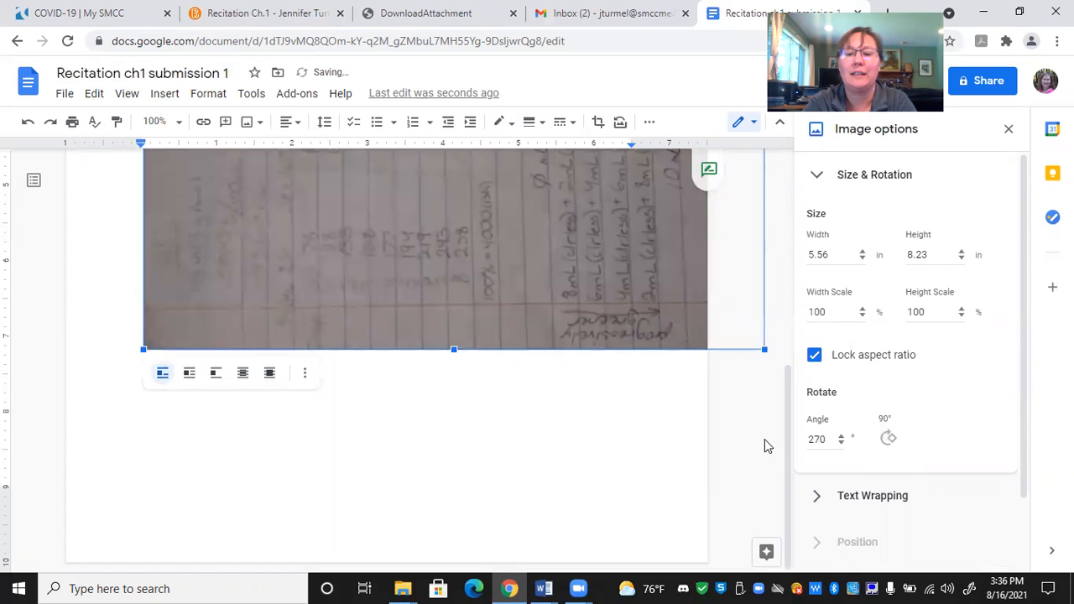
{"action": "left_click_drag", "start_coordinate": [787, 446], "coordinate": [774, 291]}
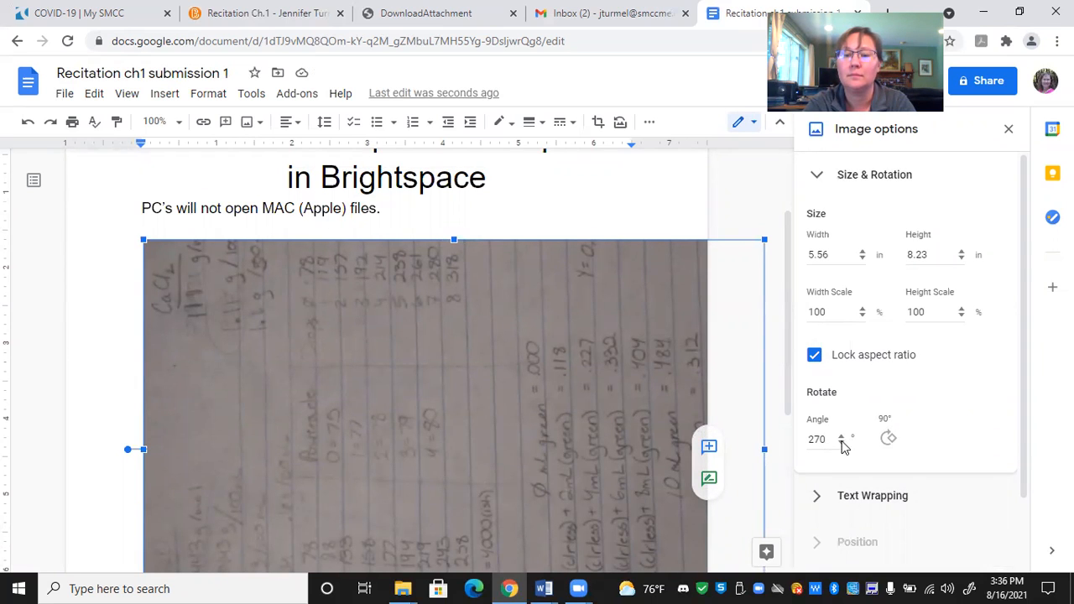
{"action": "left_click", "coordinate": [886, 442]}
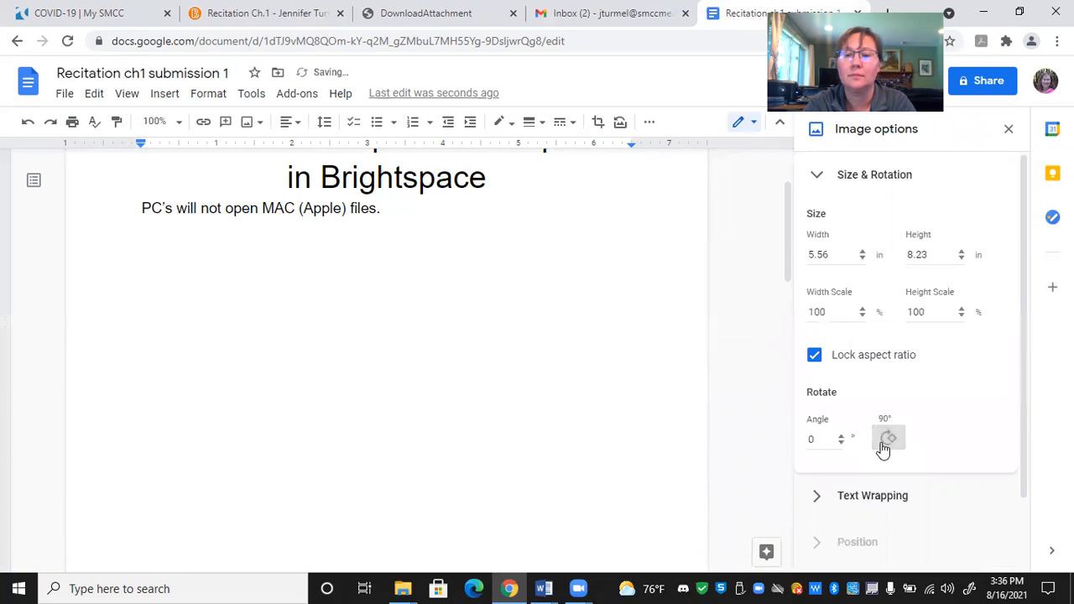
{"action": "left_click_drag", "start_coordinate": [787, 237], "coordinate": [801, 495]}
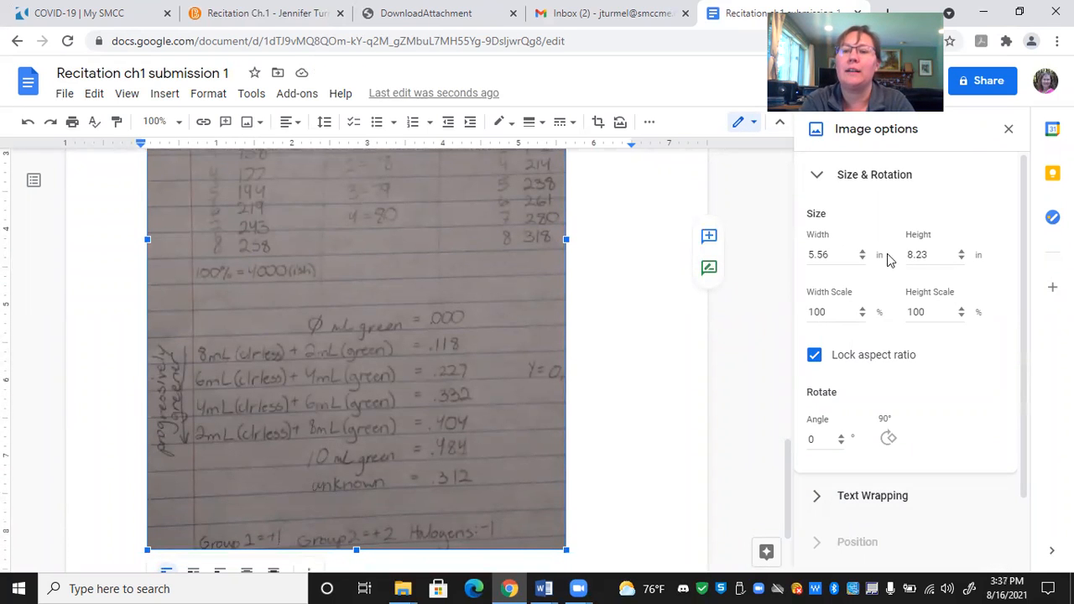
- Open the photo's adjustment settings, try out the transparency, and return it to 0%
{"action": "left_click", "coordinate": [840, 178]}
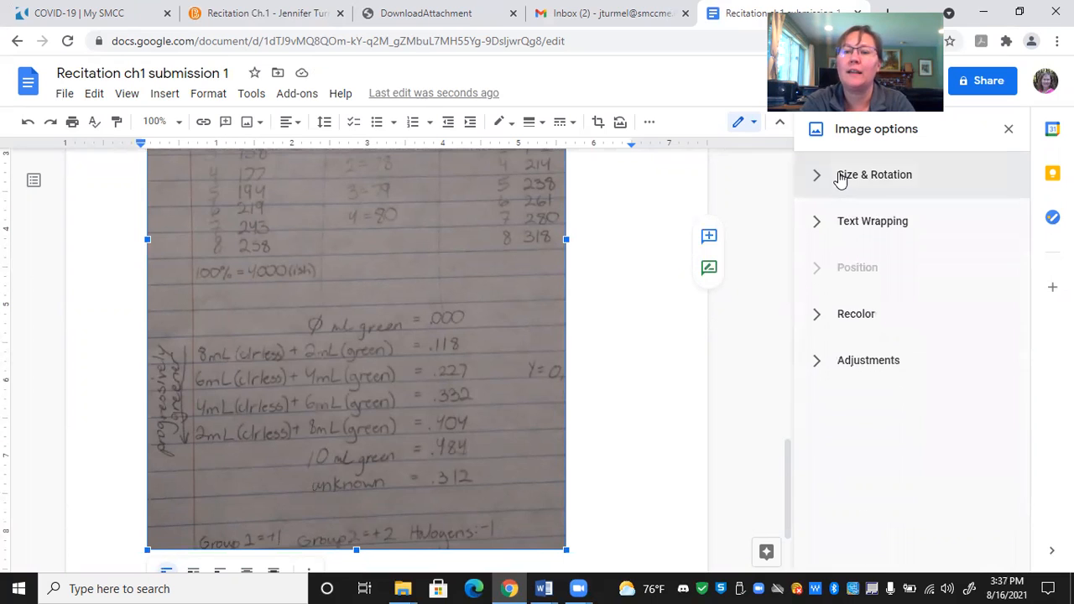
{"action": "left_click", "coordinate": [844, 363]}
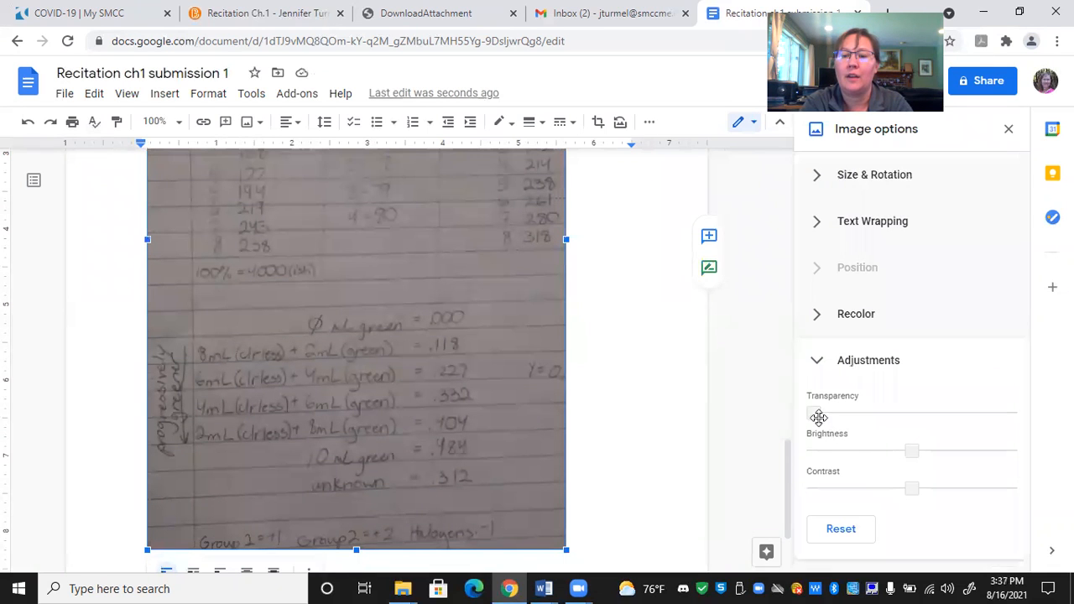
{"action": "mouse_move", "coordinate": [813, 413]}
{"action": "left_mouse_down"}
{"action": "mouse_move", "coordinate": [940, 411]}
{"action": "mouse_move", "coordinate": [810, 412]}
{"action": "left_mouse_up"}
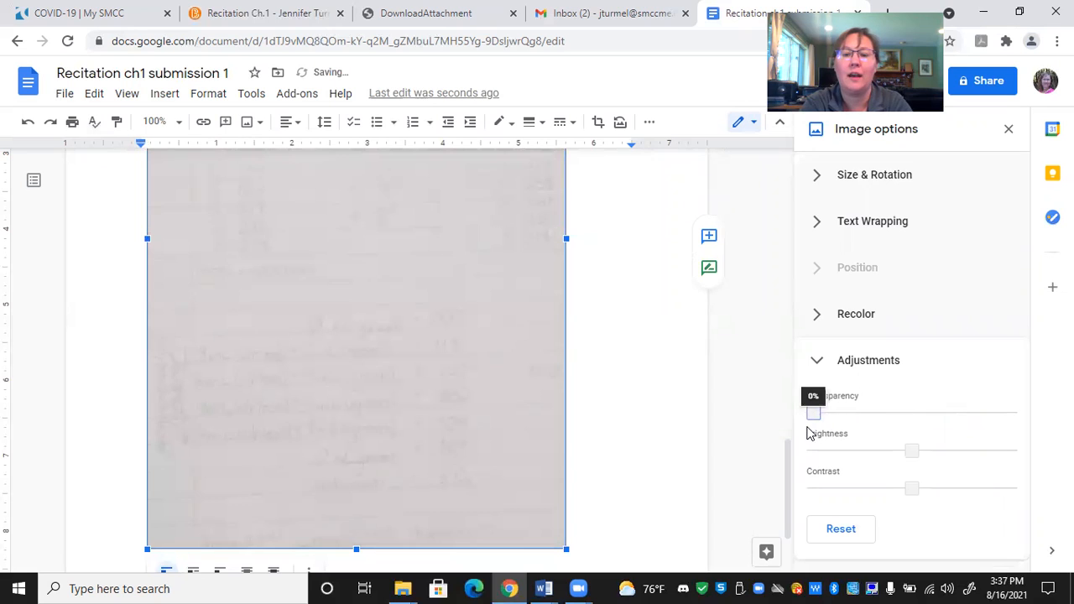
- Brighten the photo moderately above the default, lower its contrast slightly, and show the recolor setting
{"action": "left_click_drag", "start_coordinate": [913, 448], "coordinate": [1005, 446]}
{"action": "left_click", "coordinate": [903, 463]}
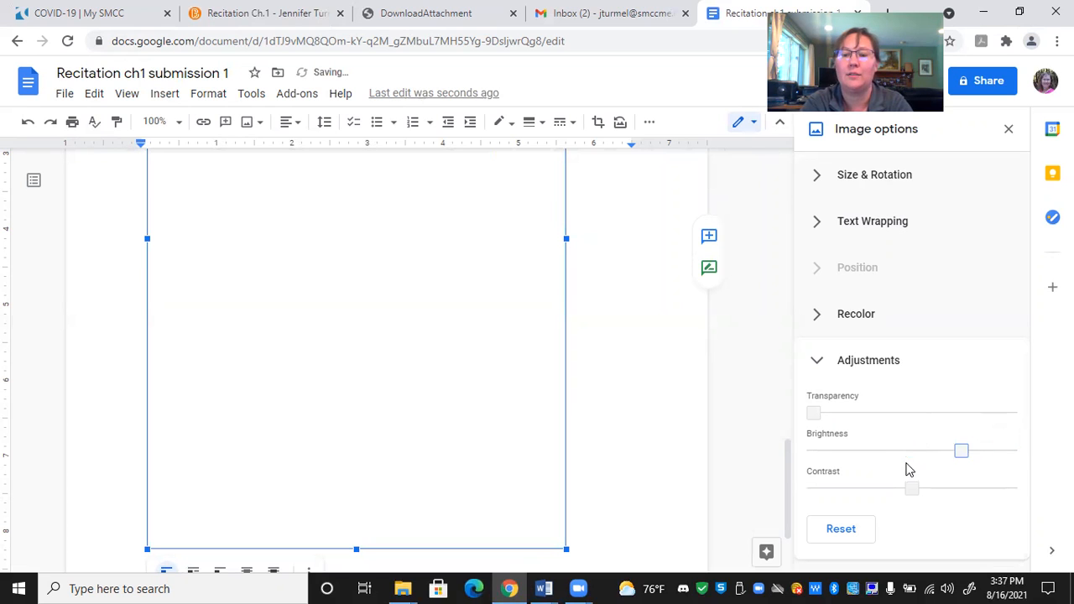
{"action": "left_click", "coordinate": [851, 453]}
{"action": "left_click_drag", "start_coordinate": [852, 454], "coordinate": [947, 449]}
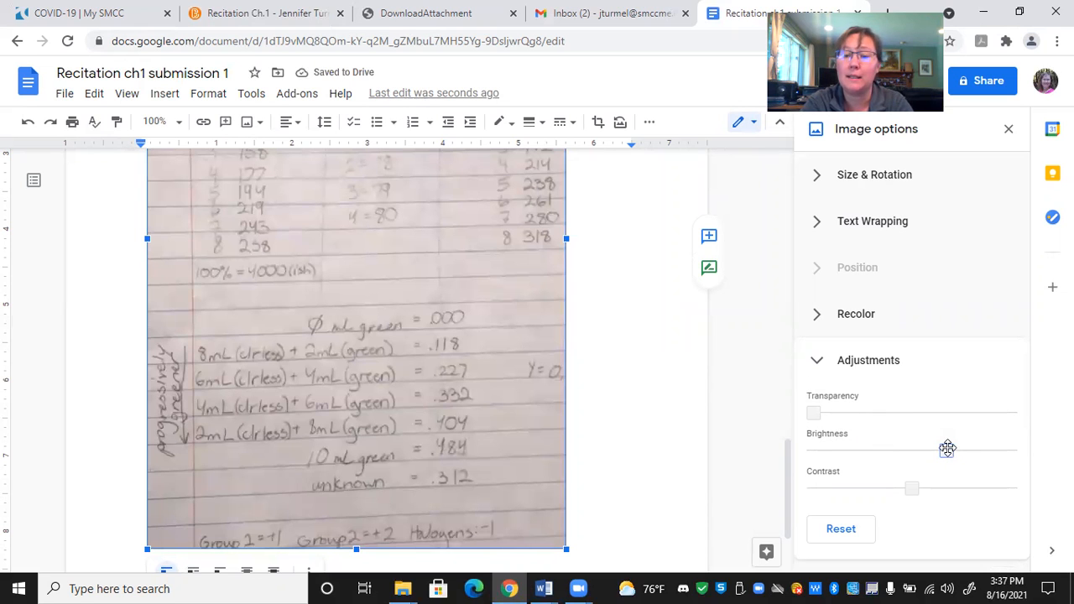
{"action": "left_click_drag", "start_coordinate": [913, 491], "coordinate": [875, 490]}
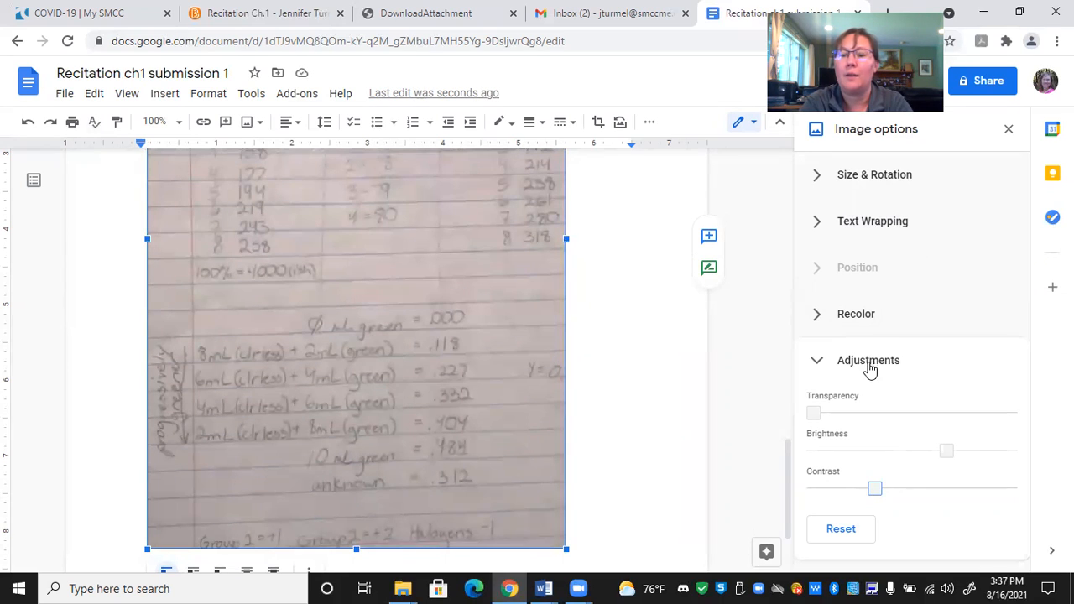
{"action": "left_click", "coordinate": [858, 316]}
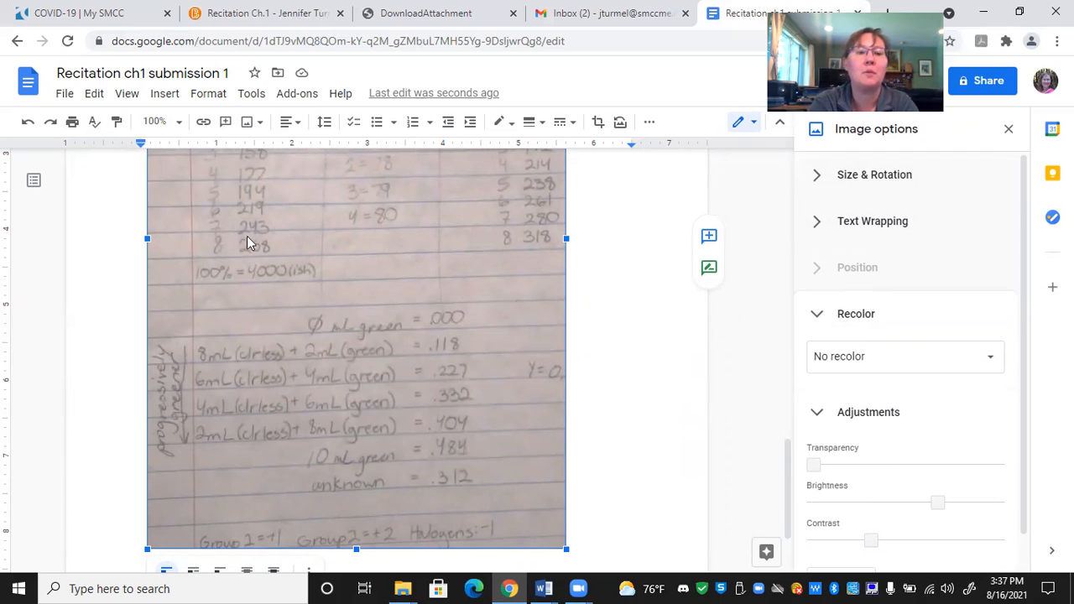
- Download the document as a PDF and save it to the Desktop as Recitation ch1 submission 1.pdf
{"action": "left_click", "coordinate": [66, 96]}
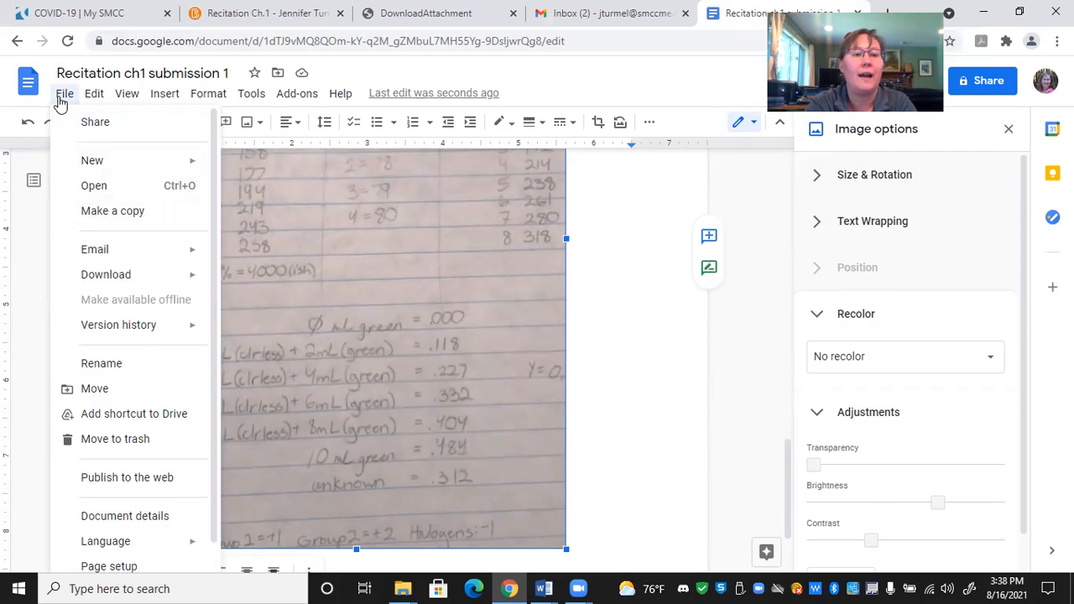
{"action": "mouse_move", "coordinate": [99, 276]}
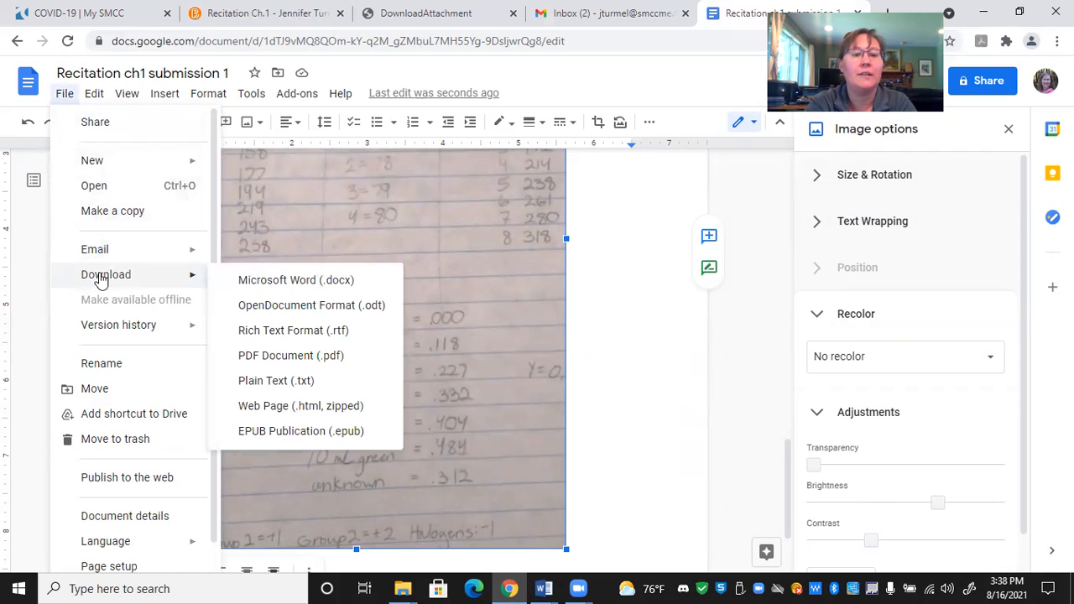
{"action": "left_click", "coordinate": [290, 355]}
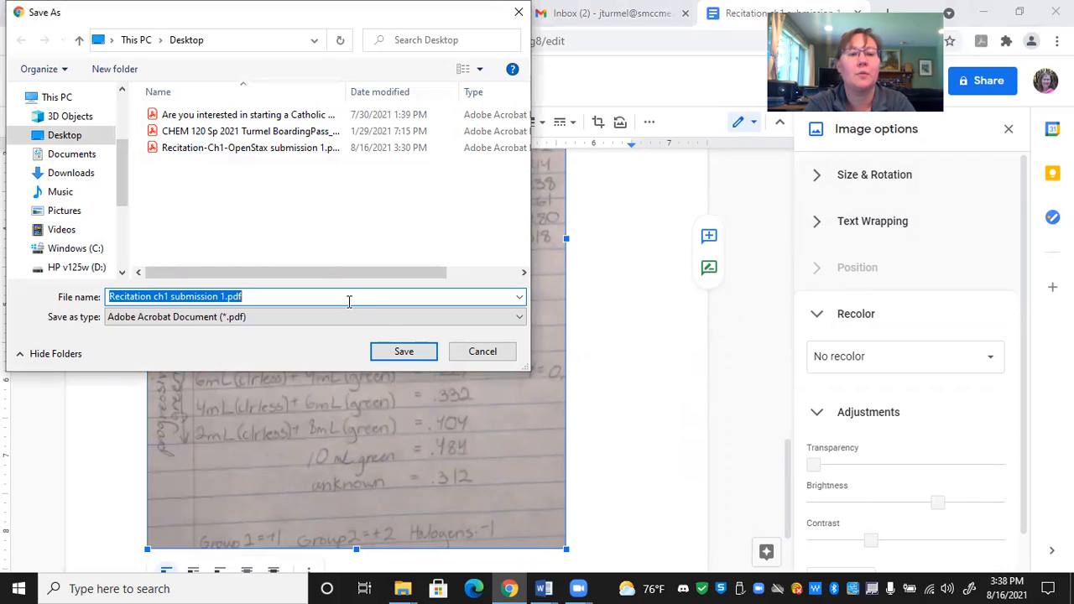
{"action": "left_click", "coordinate": [405, 351]}
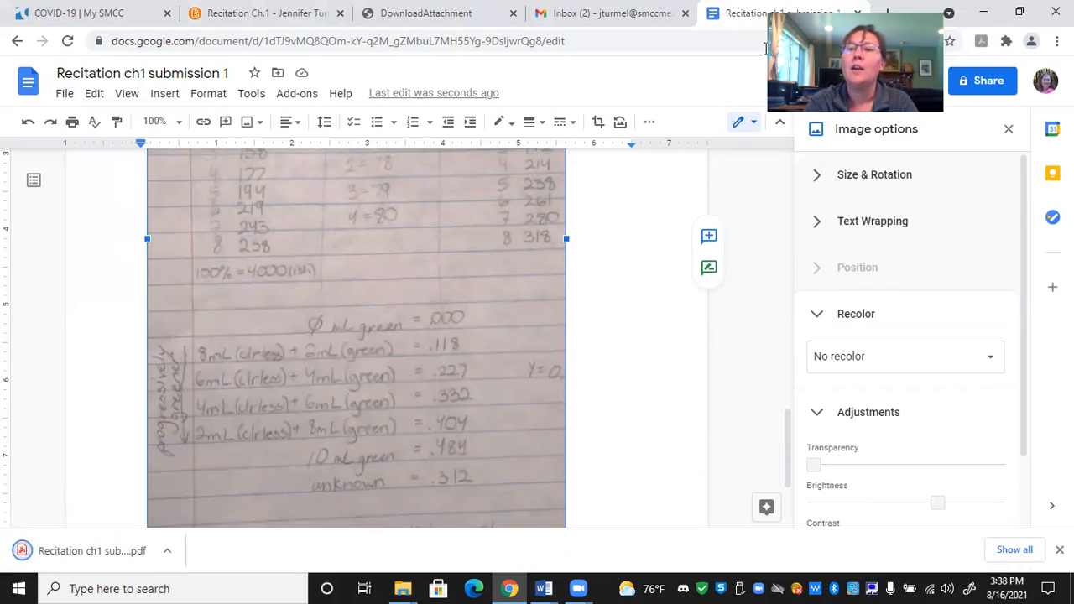
- Minimize the open windows and locate the two exported recitation PDFs on the desktop
{"action": "left_click", "coordinate": [990, 8]}
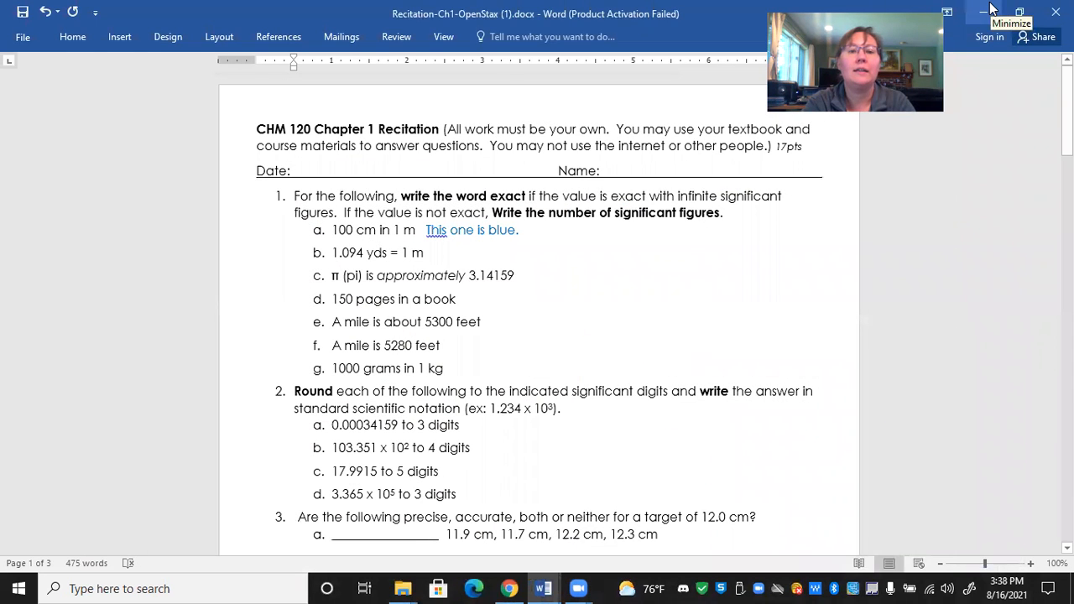
{"action": "left_click", "coordinate": [990, 8]}
{"action": "left_click", "coordinate": [990, 9]}
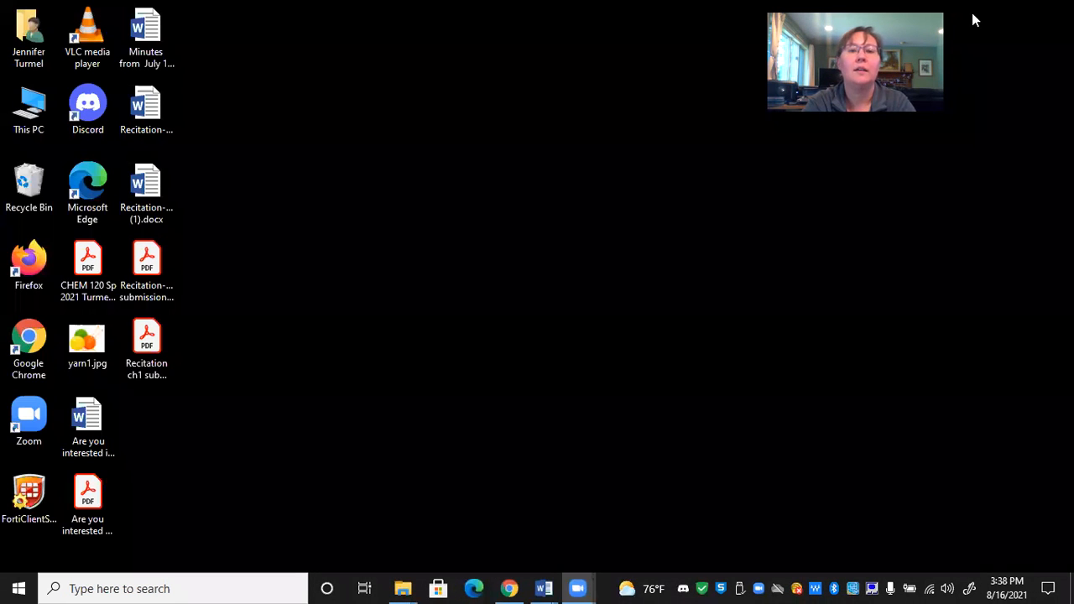
{"action": "left_click", "coordinate": [146, 341]}
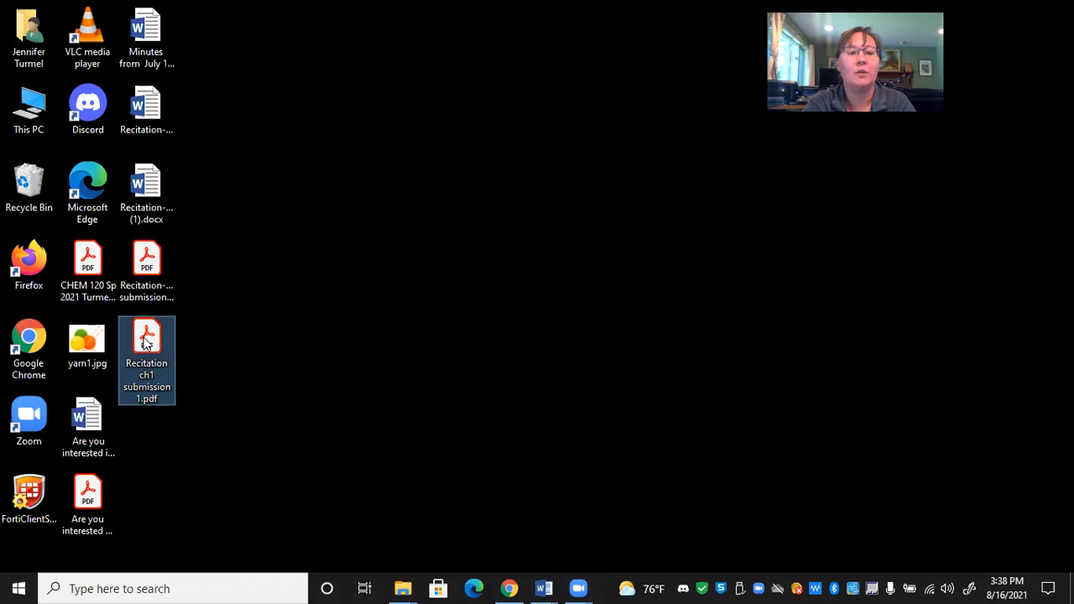
{"action": "left_click", "coordinate": [143, 255]}
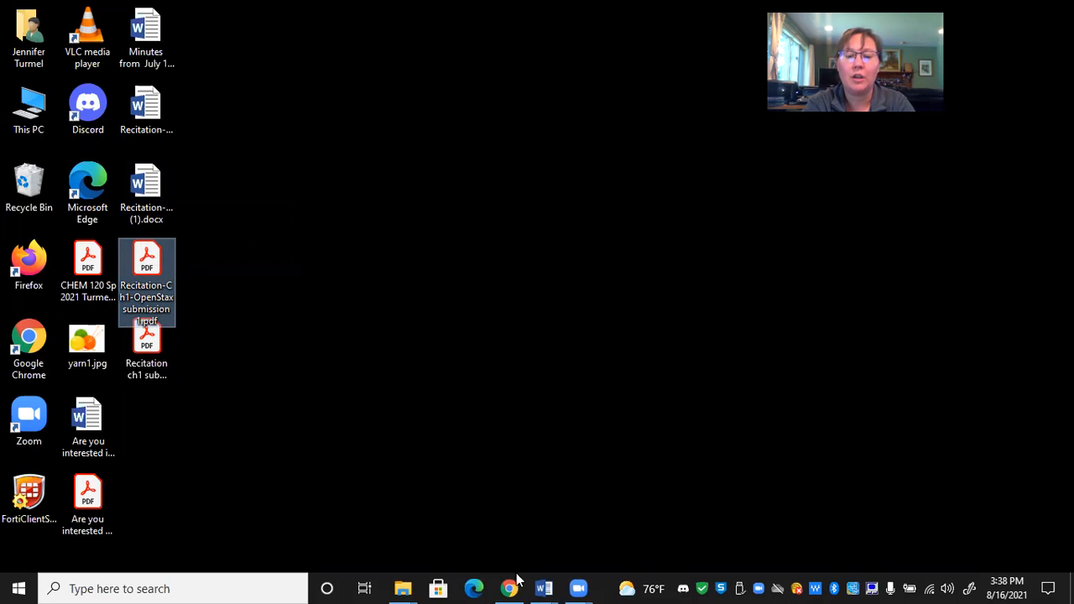
- Close both recitation documents in Word, discarding the changes to Recitation-Ch1-OpenStax (1).docx
{"action": "mouse_move", "coordinate": [544, 588]}
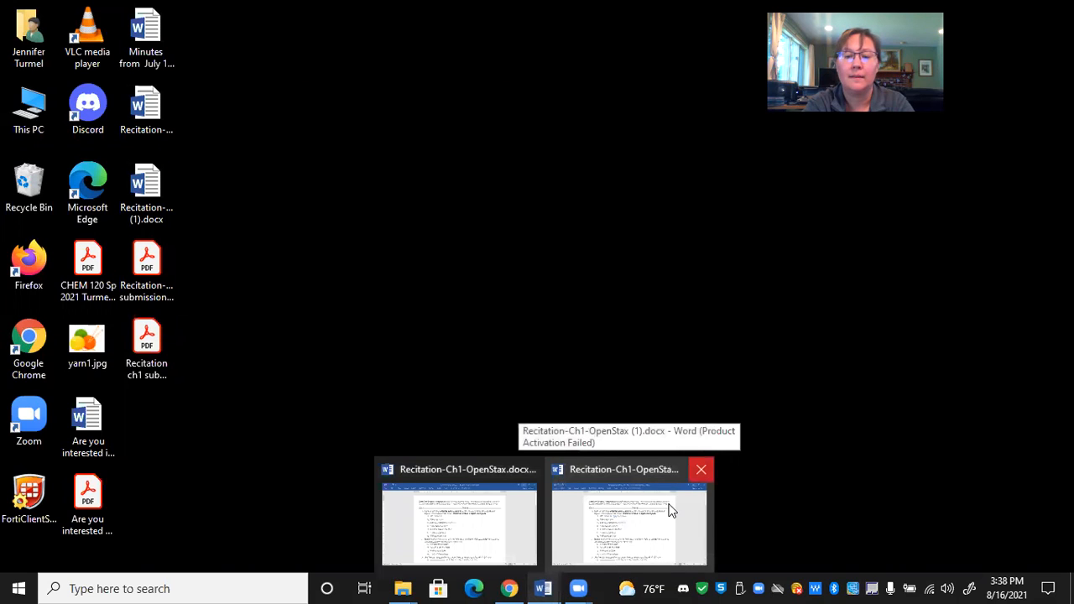
{"action": "left_click", "coordinate": [700, 469]}
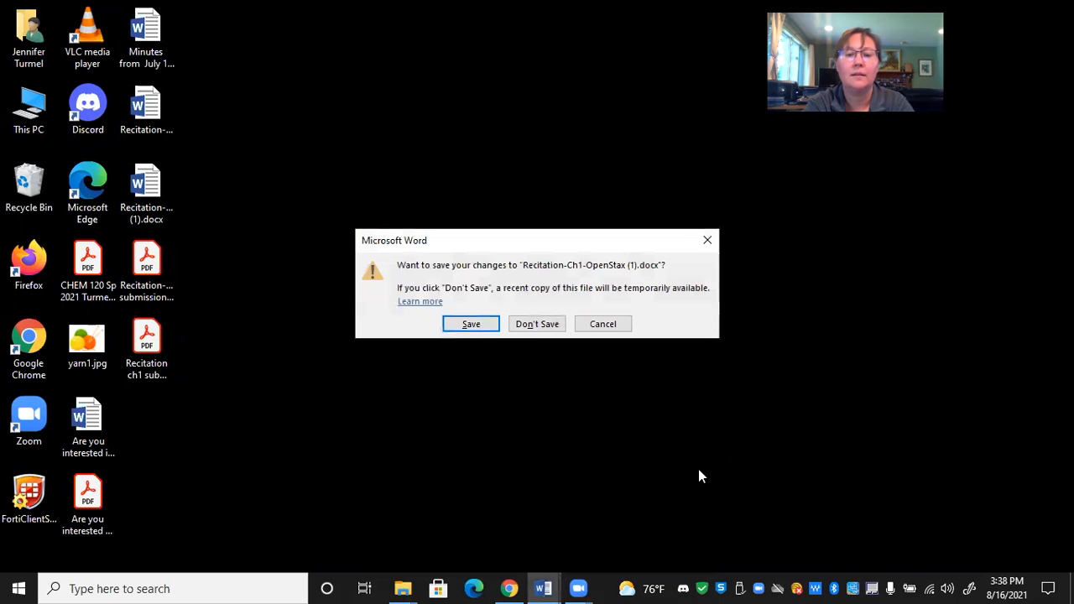
{"action": "left_click", "coordinate": [552, 326]}
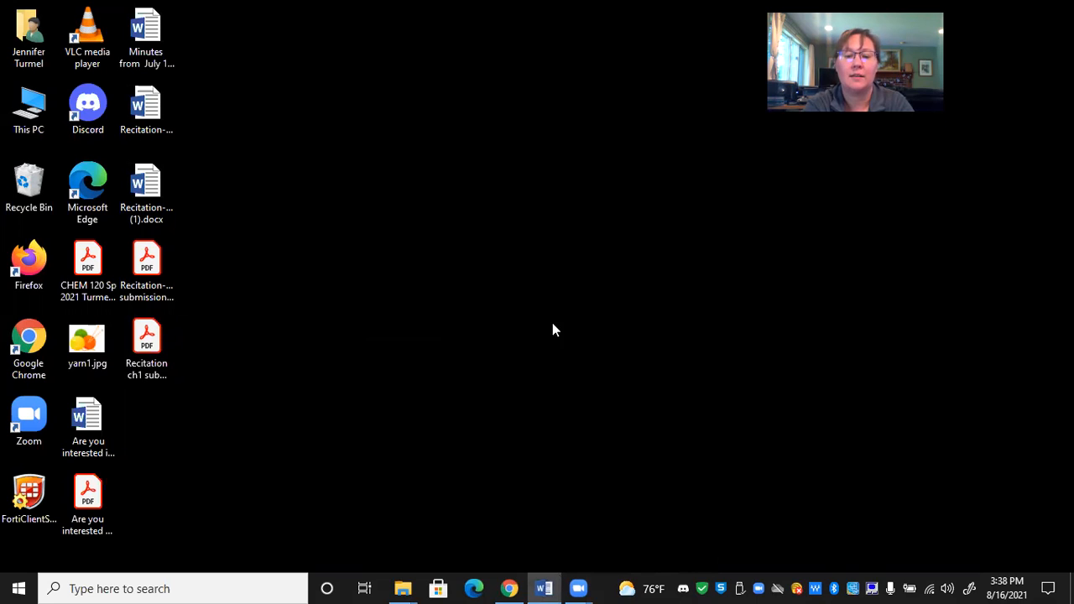
{"action": "left_click", "coordinate": [546, 586]}
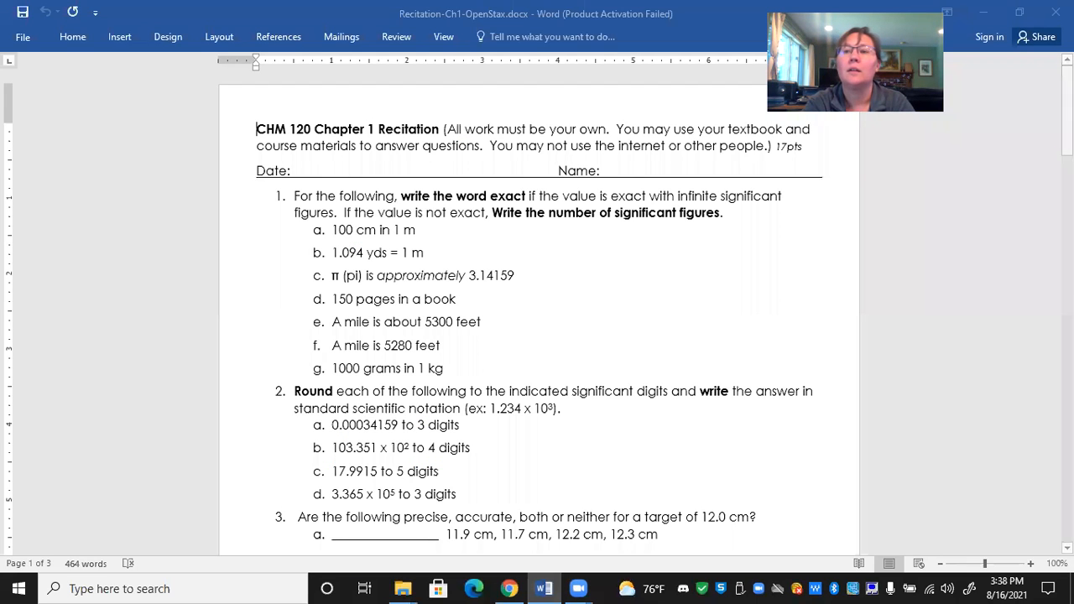
{"action": "left_click", "coordinate": [1056, 13]}
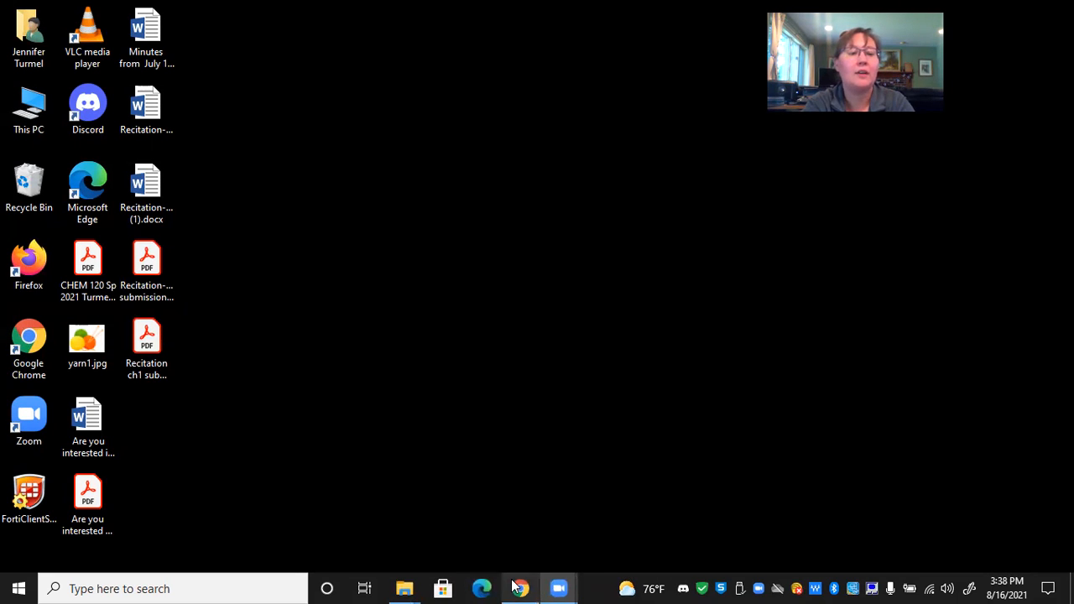
- Reopen Recitation-Ch1-OpenStax.docx from the desktop in Word and dismiss the Office activation notice
{"action": "left_click", "coordinate": [150, 113]}
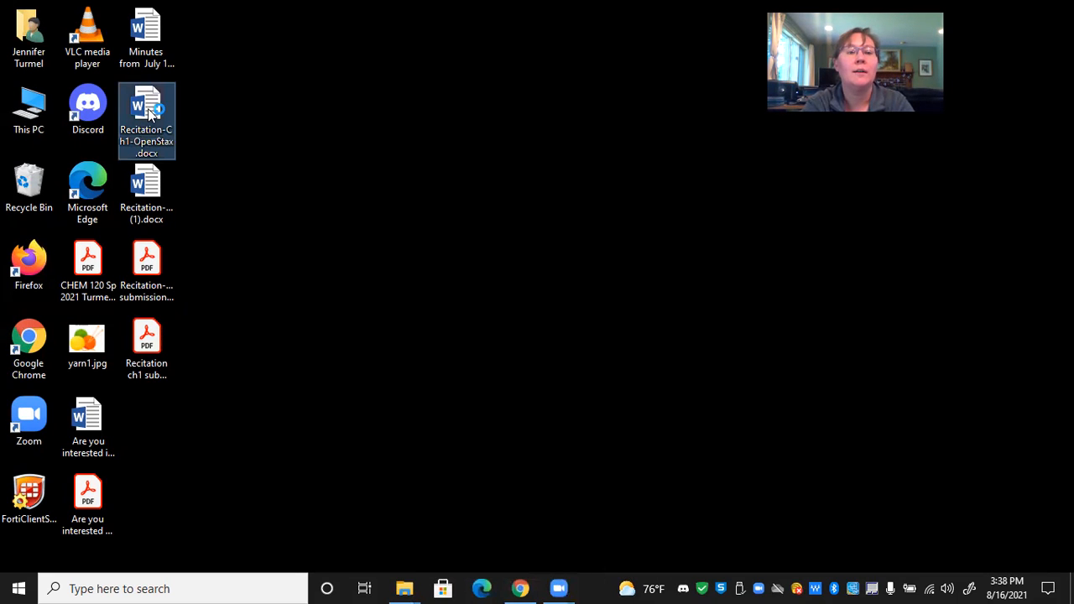
{"action": "double_click", "coordinate": [150, 113]}
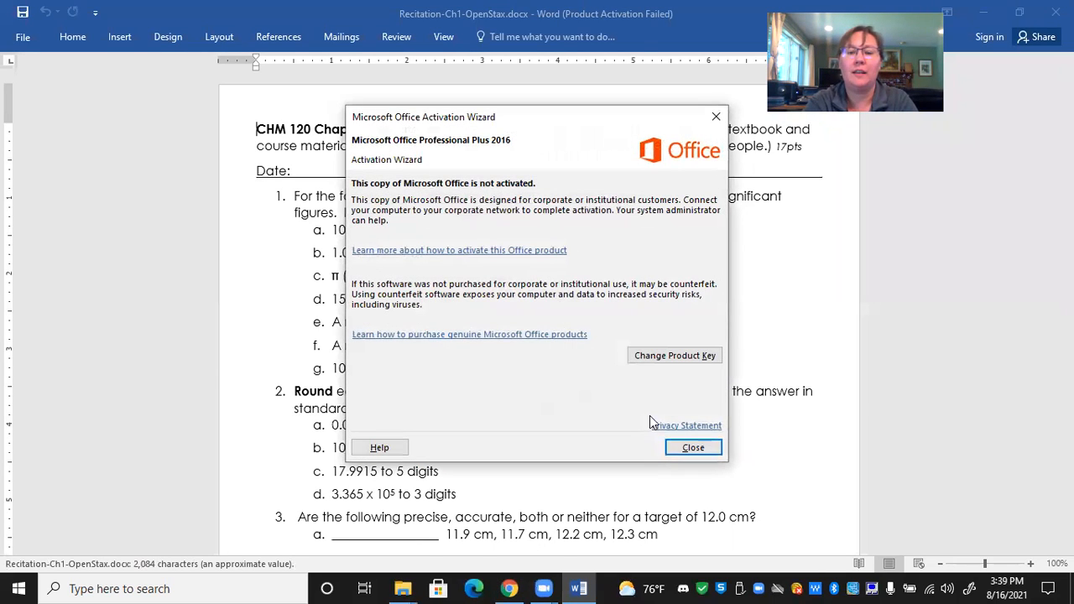
{"action": "left_click", "coordinate": [693, 447]}
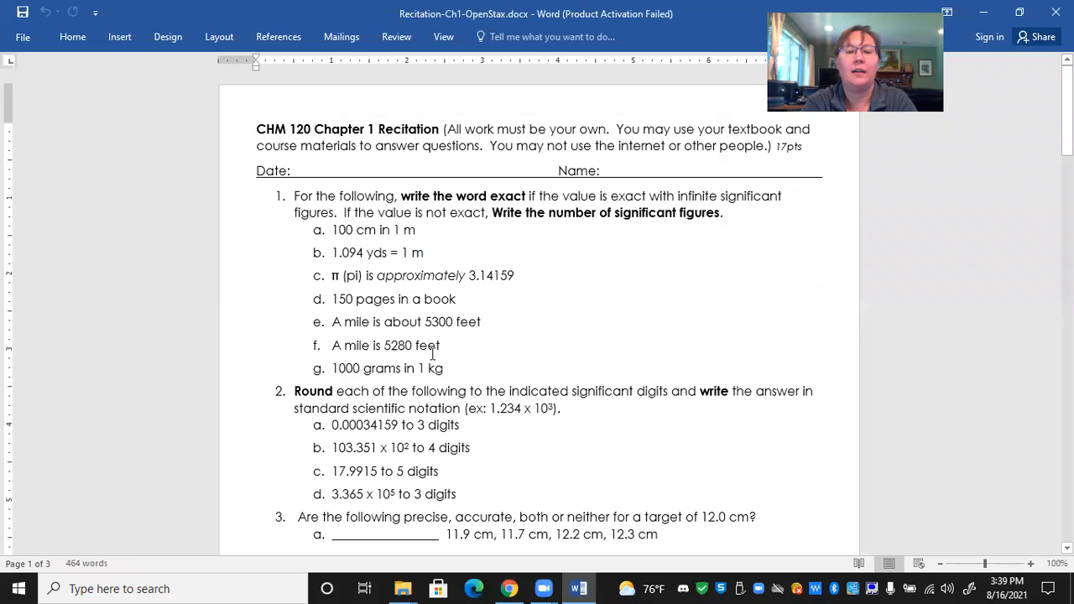
- Place the text cursor on the blank line below question 9 on page 3
{"action": "left_click_drag", "start_coordinate": [1068, 111], "coordinate": [1067, 496]}
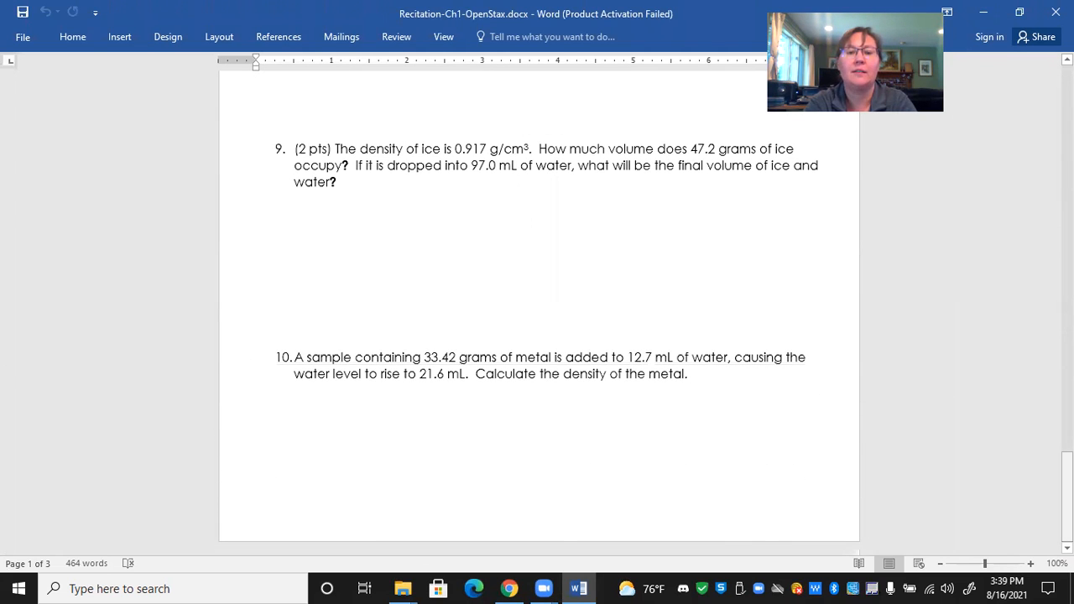
{"action": "left_click", "coordinate": [375, 196]}
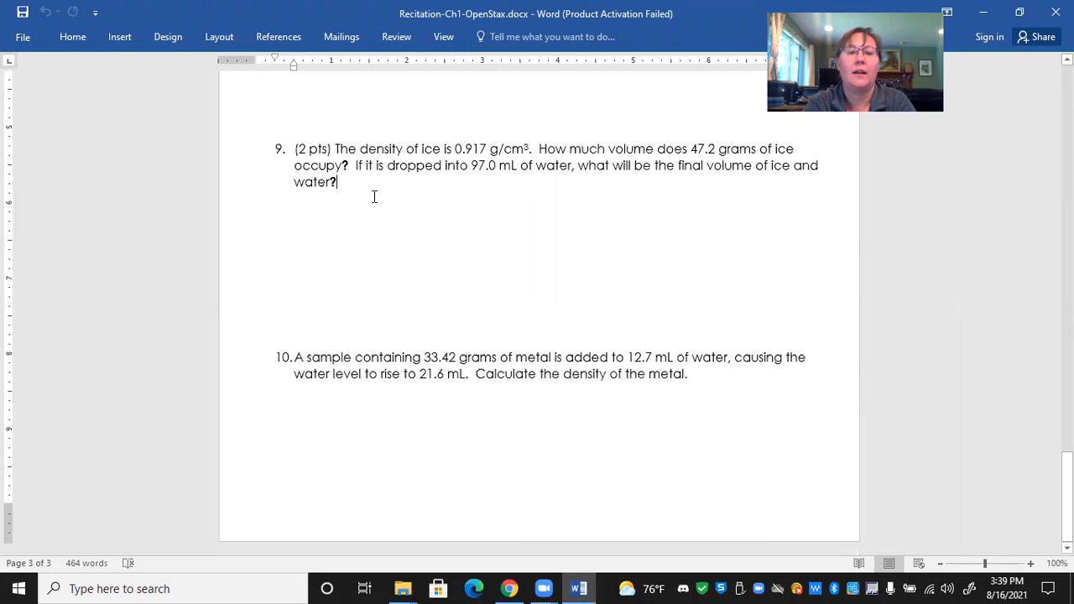
{"action": "left_click", "coordinate": [342, 212]}
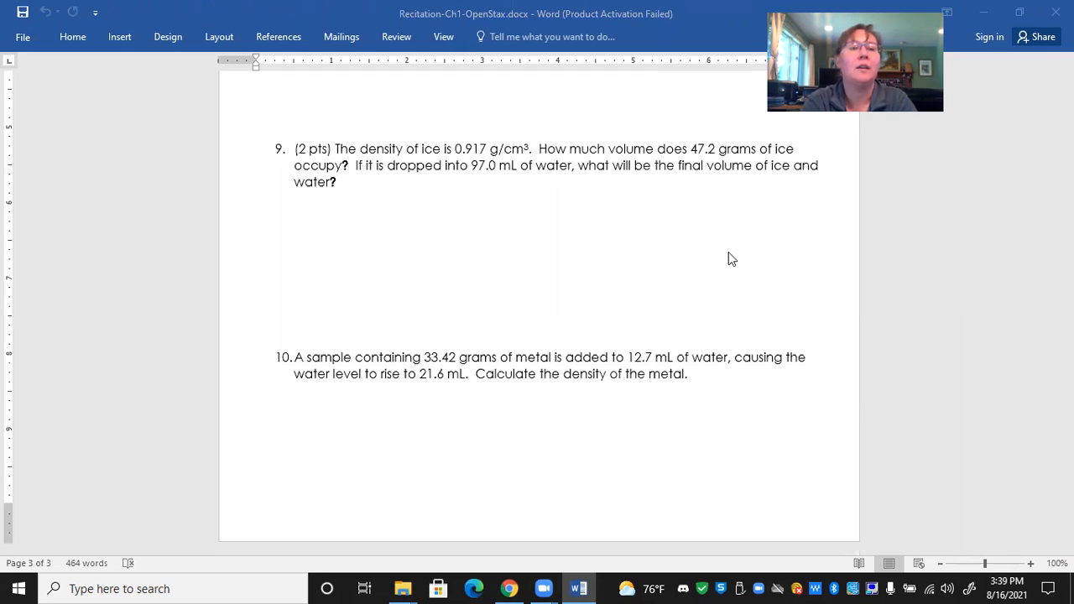
- Start inserting a picture from file and browse to the DCIM Camera folder in the Phoenix 4 phone's internal storage
{"action": "left_click", "coordinate": [120, 40]}
{"action": "left_click", "coordinate": [140, 79]}
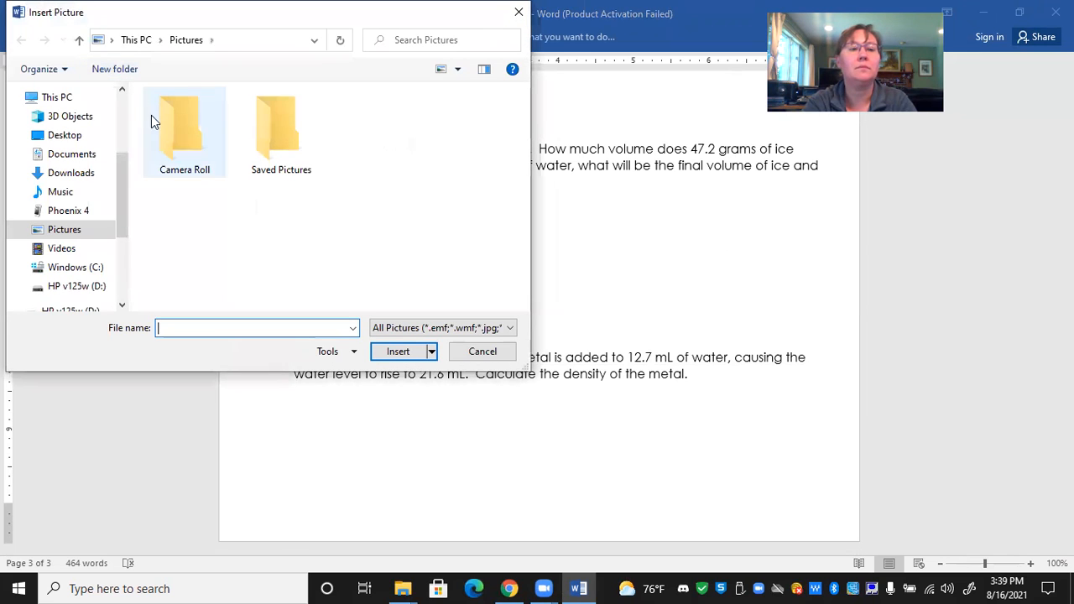
{"action": "left_click", "coordinate": [74, 215]}
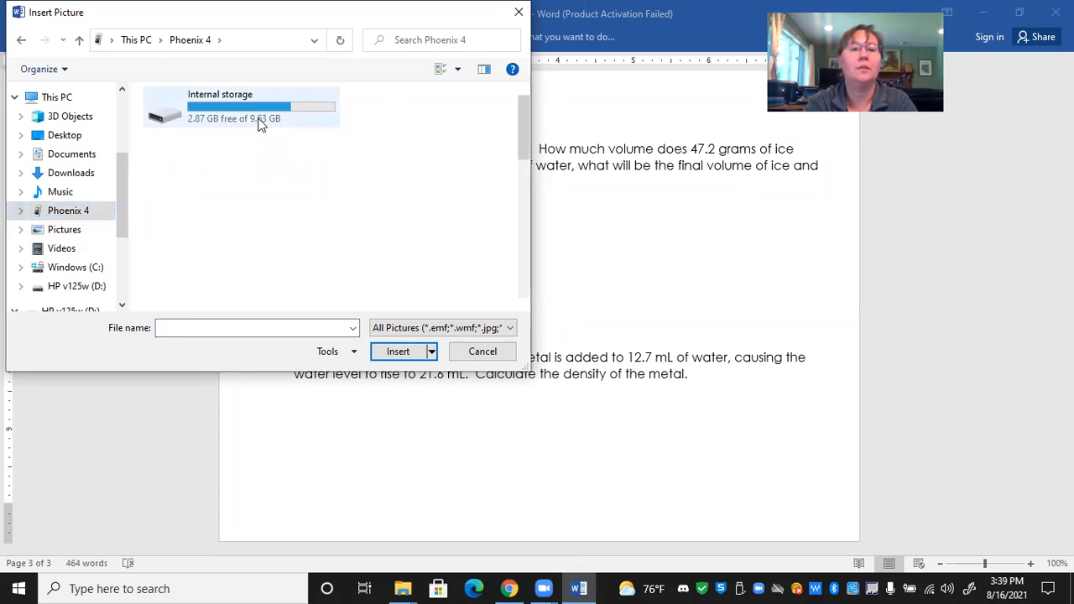
{"action": "double_click", "coordinate": [260, 123]}
{"action": "double_click", "coordinate": [198, 275]}
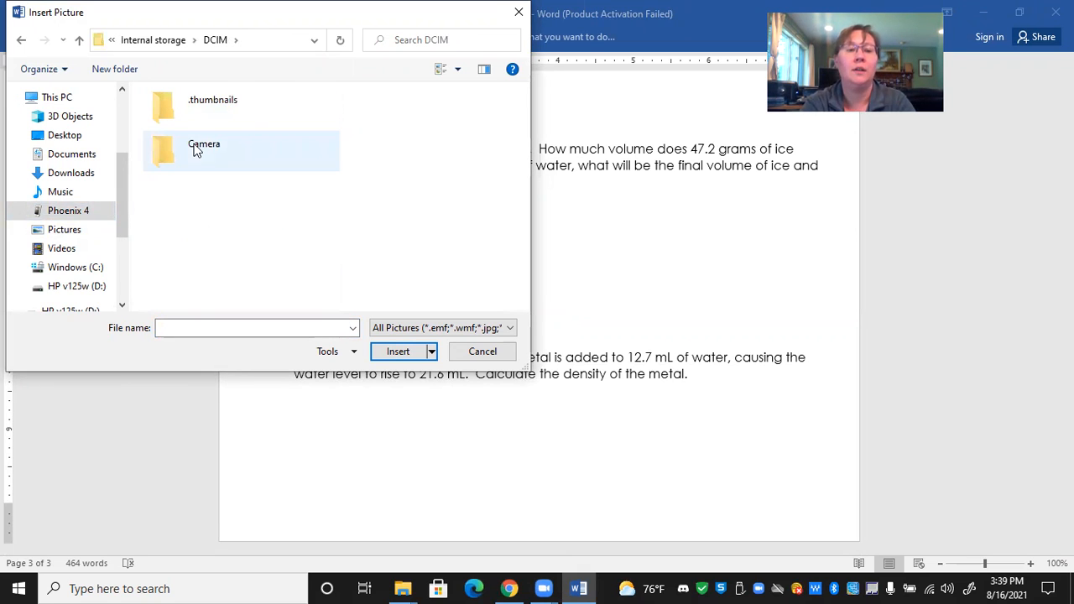
{"action": "double_click", "coordinate": [194, 147]}
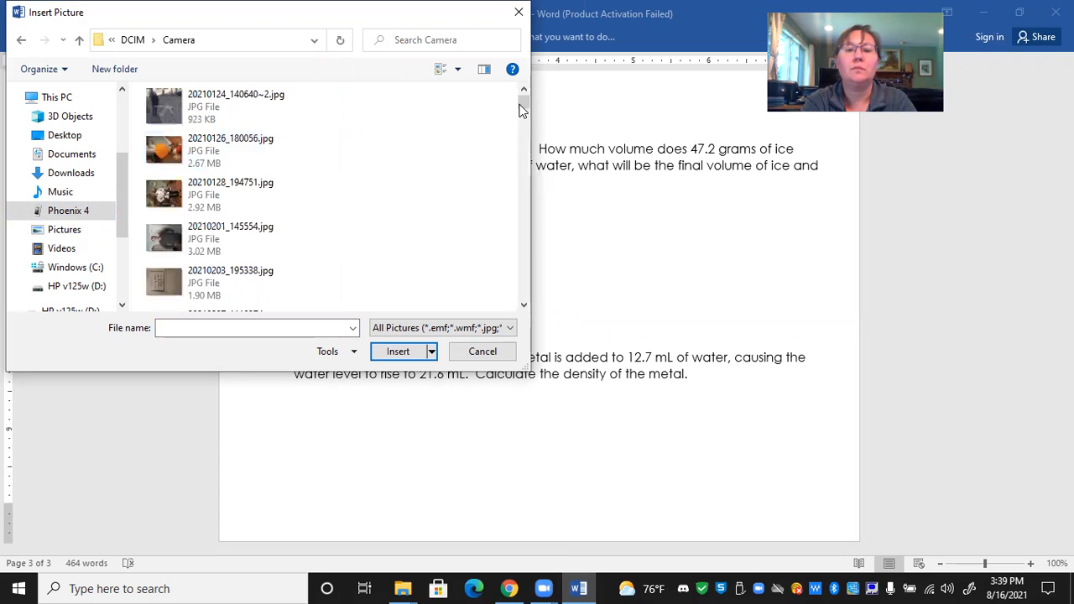
- Try to insert the photo 20210816_150352.jpg from the phone's Camera folder below question 9
{"action": "left_click_drag", "start_coordinate": [522, 101], "coordinate": [521, 278]}
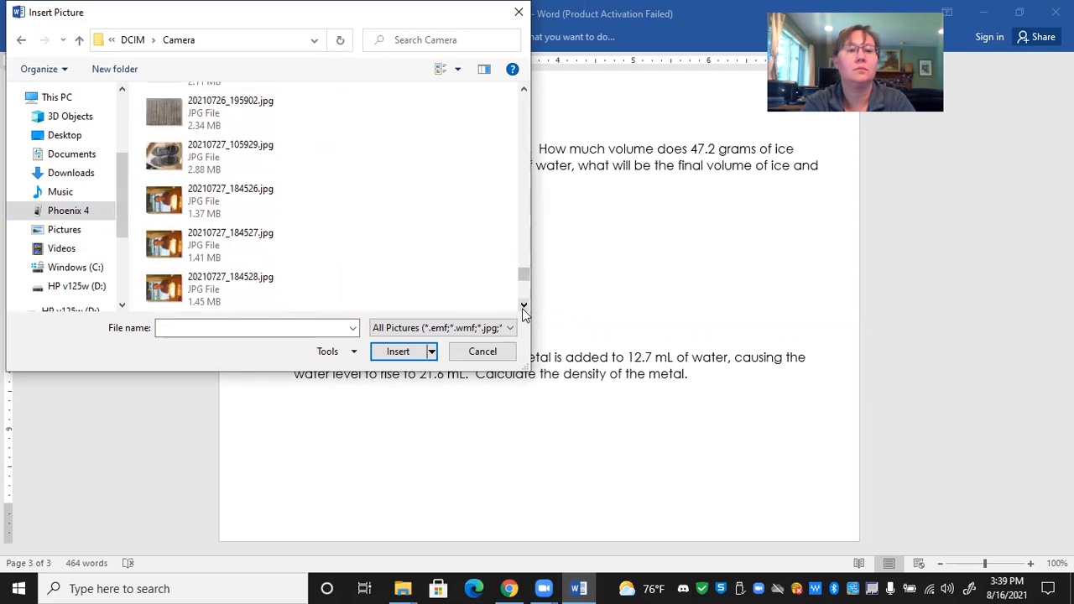
{"action": "left_click", "coordinate": [522, 309]}
{"action": "left_click", "coordinate": [522, 308]}
{"action": "left_click", "coordinate": [522, 307]}
{"action": "left_click", "coordinate": [521, 308]}
{"action": "left_click", "coordinate": [522, 308]}
{"action": "left_click", "coordinate": [522, 308]}
{"action": "left_click", "coordinate": [522, 308]}
{"action": "left_click", "coordinate": [522, 308]}
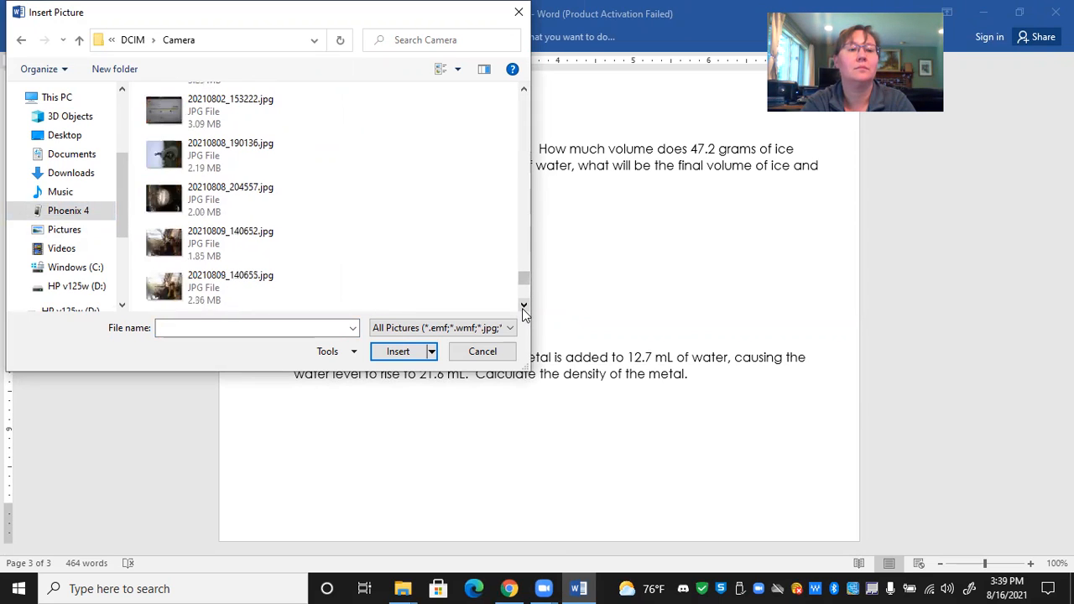
{"action": "left_click", "coordinate": [522, 308]}
{"action": "left_click", "coordinate": [522, 307]}
{"action": "left_click", "coordinate": [522, 308]}
{"action": "left_click", "coordinate": [522, 308]}
{"action": "left_click", "coordinate": [522, 308]}
{"action": "left_click", "coordinate": [522, 308]}
{"action": "left_click", "coordinate": [522, 308]}
{"action": "left_click", "coordinate": [522, 308]}
{"action": "left_click", "coordinate": [522, 308]}
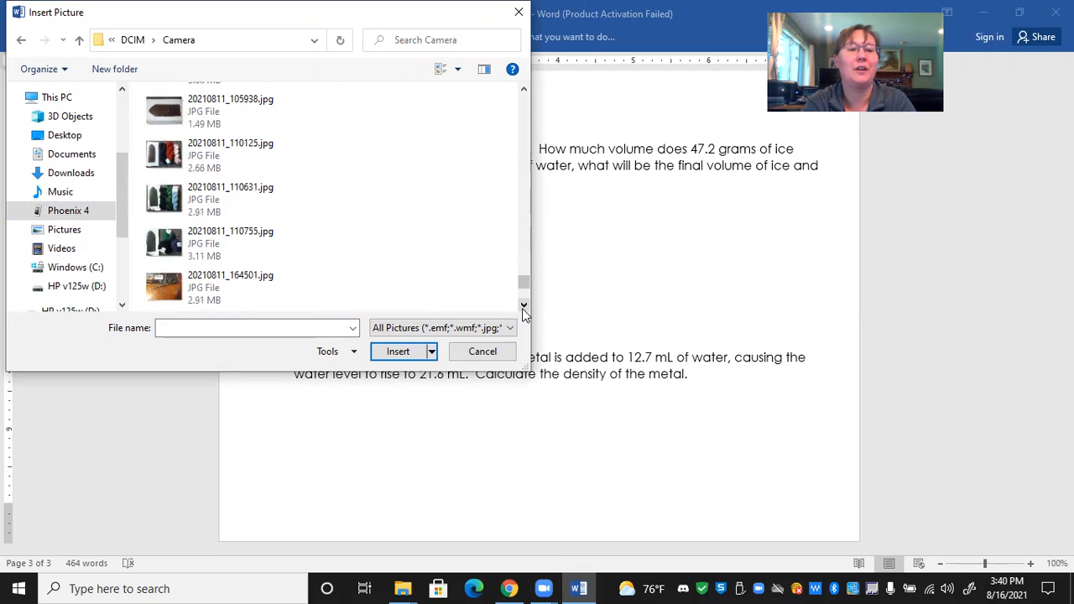
{"action": "left_click", "coordinate": [522, 308]}
{"action": "left_click", "coordinate": [521, 308]}
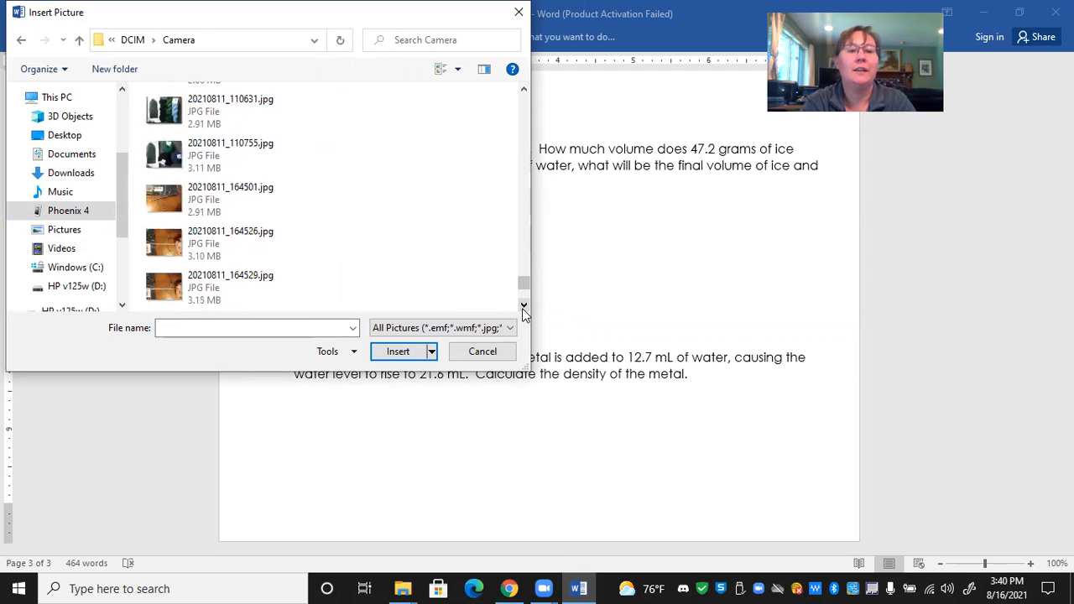
{"action": "left_click", "coordinate": [522, 308]}
{"action": "left_click", "coordinate": [521, 308]}
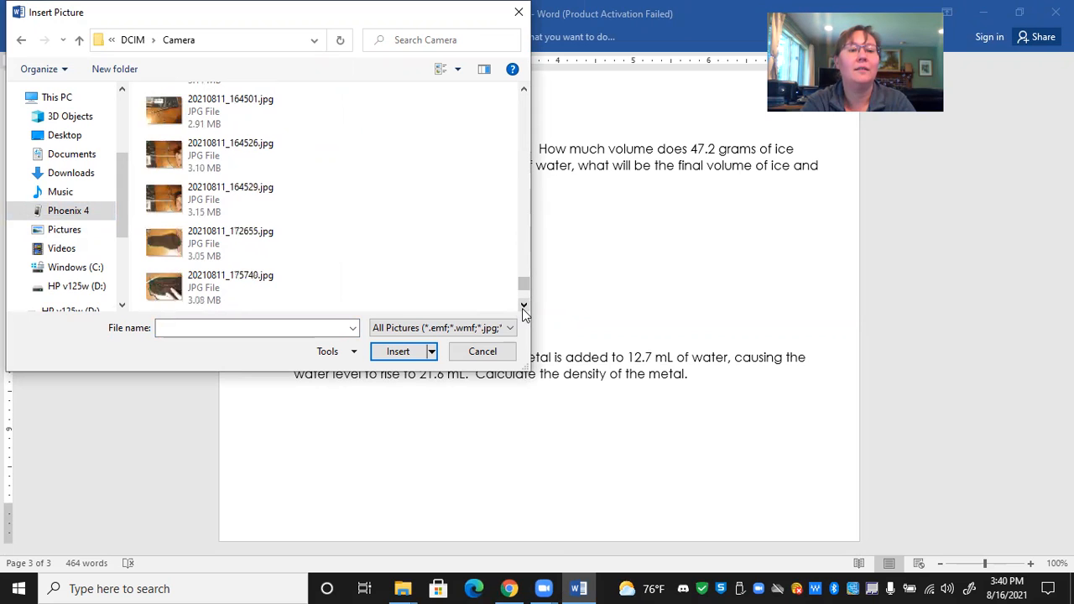
{"action": "left_click", "coordinate": [522, 308]}
{"action": "left_click", "coordinate": [522, 308]}
{"action": "left_click", "coordinate": [522, 308]}
{"action": "left_click", "coordinate": [522, 308]}
{"action": "left_click", "coordinate": [522, 308]}
{"action": "left_click", "coordinate": [522, 308]}
{"action": "left_click", "coordinate": [522, 308]}
{"action": "left_click", "coordinate": [522, 307]}
{"action": "left_click", "coordinate": [522, 308]}
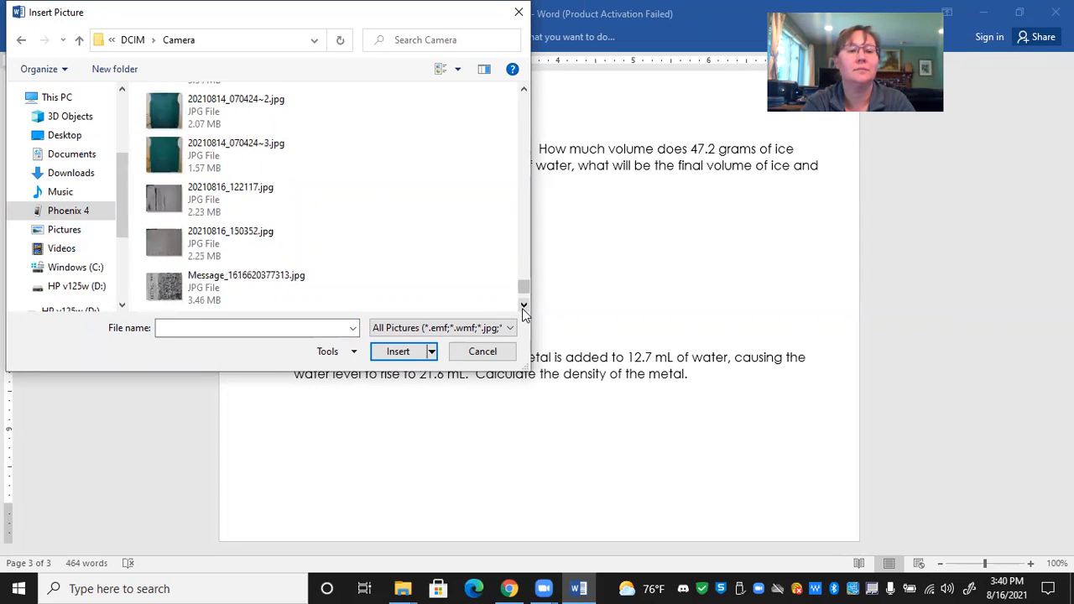
{"action": "left_click", "coordinate": [522, 308]}
{"action": "left_click", "coordinate": [522, 308]}
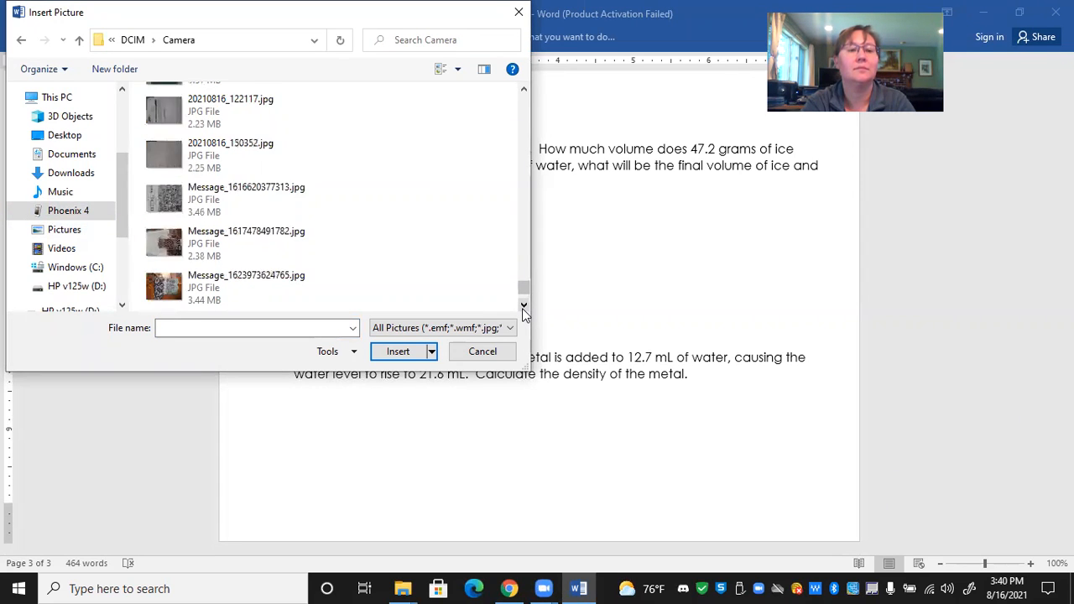
{"action": "left_click", "coordinate": [189, 163]}
{"action": "left_click", "coordinate": [411, 353]}
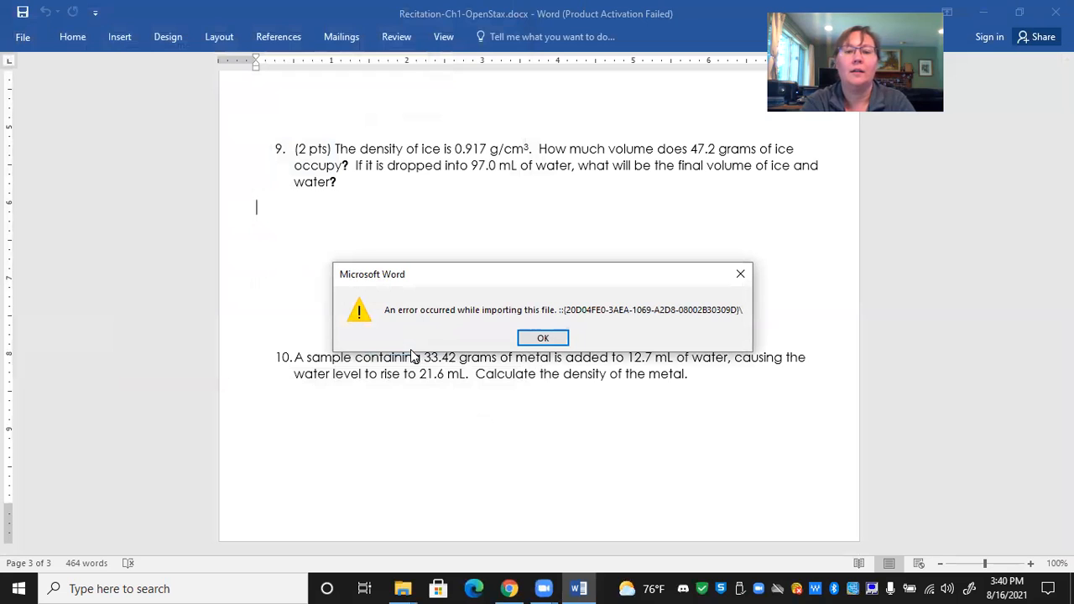
{"action": "left_click", "coordinate": [553, 338]}
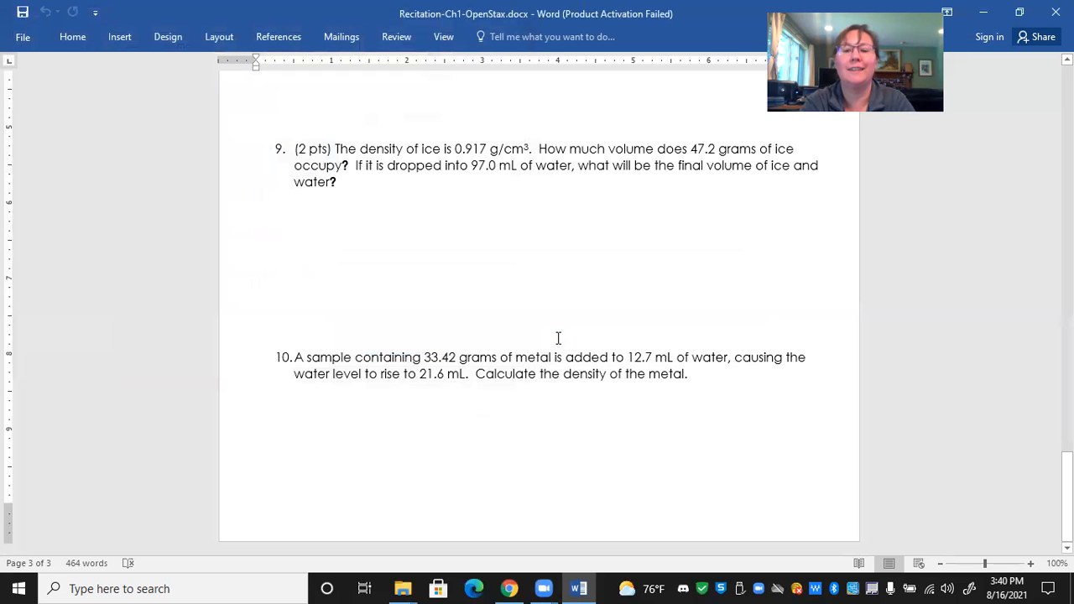